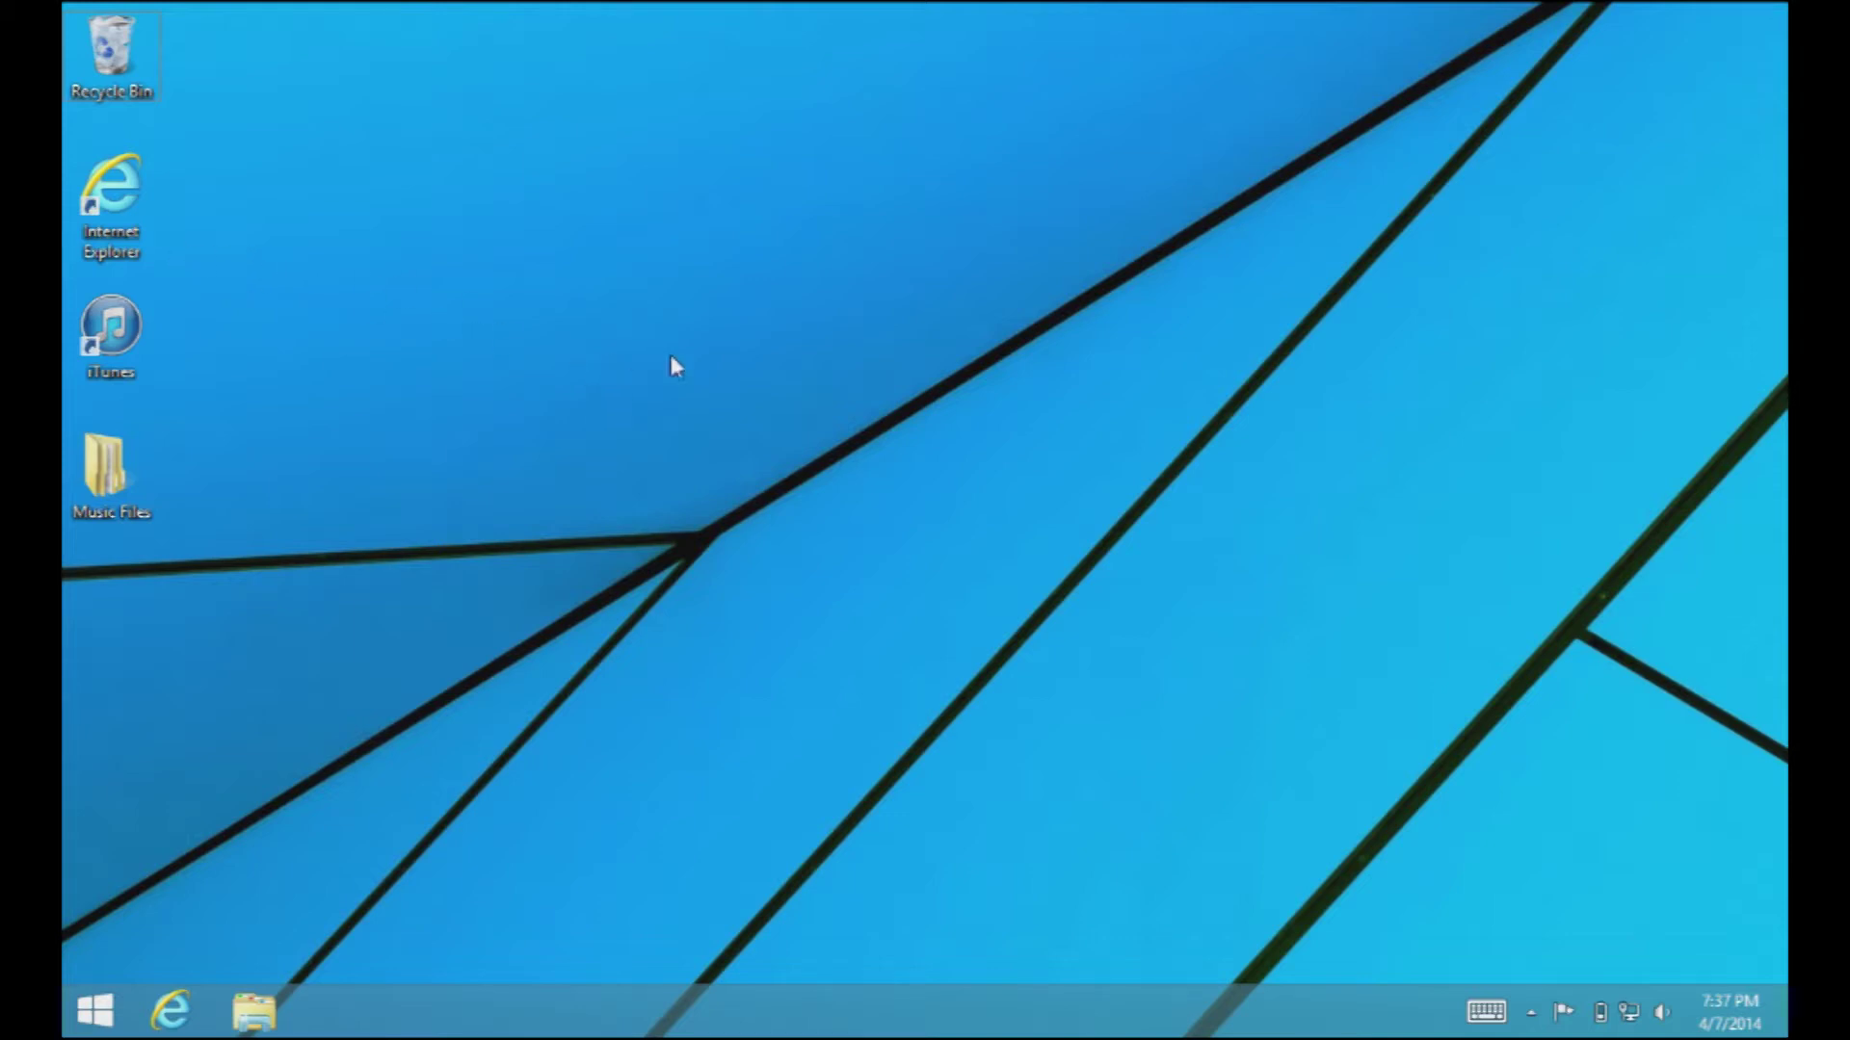
pyautogui.doubleClick(111, 193)
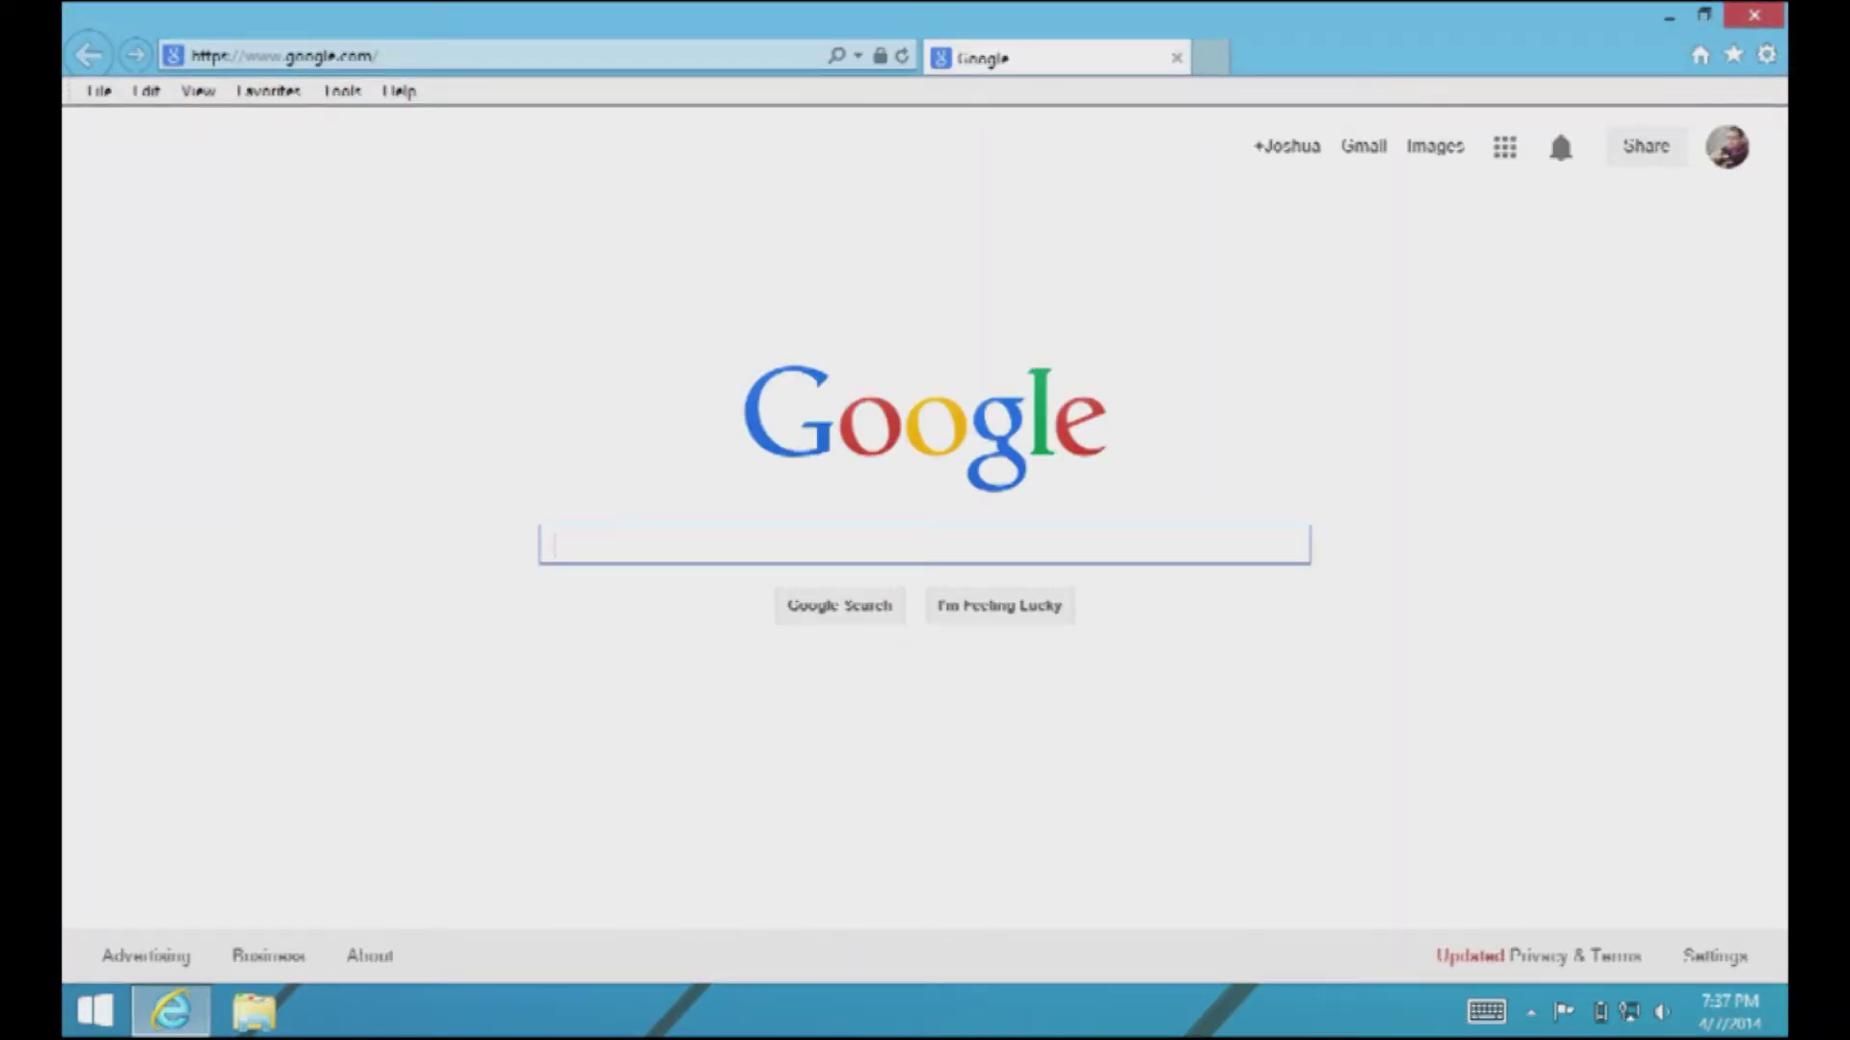
pyautogui.click(490, 55)
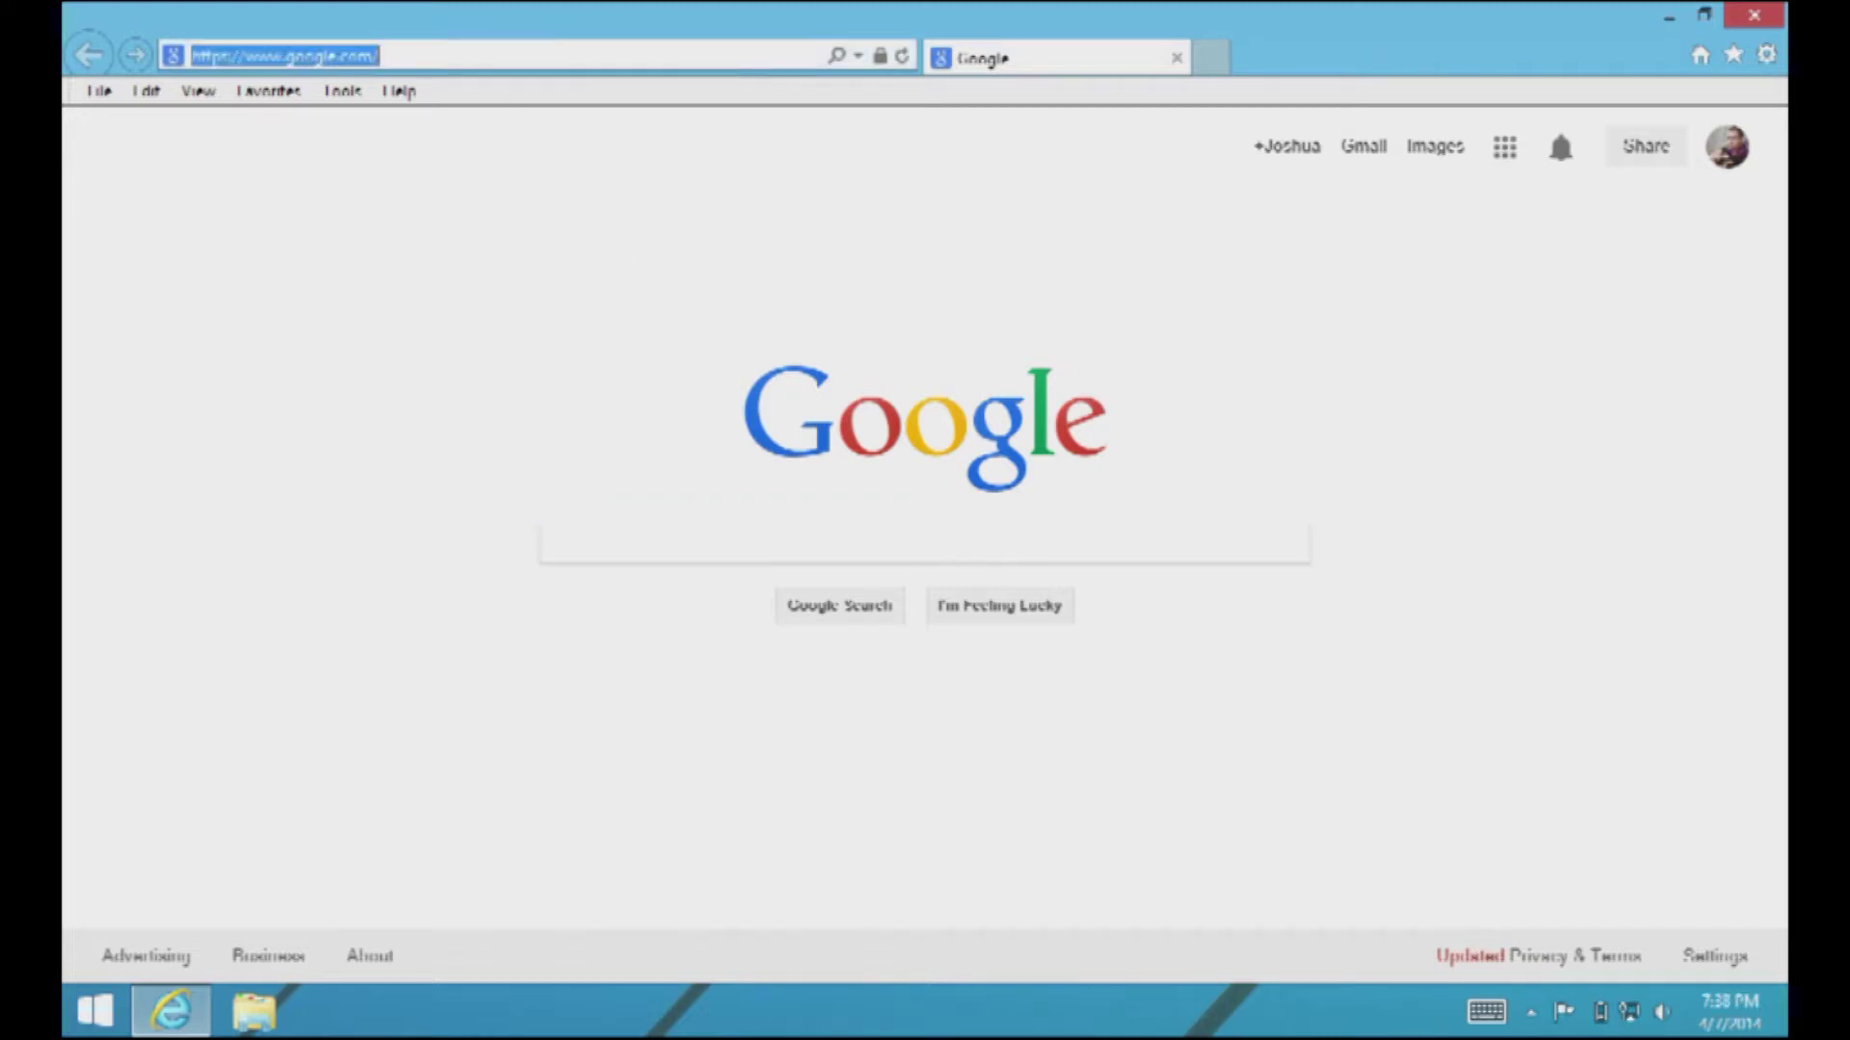
pyautogui.write('www.')
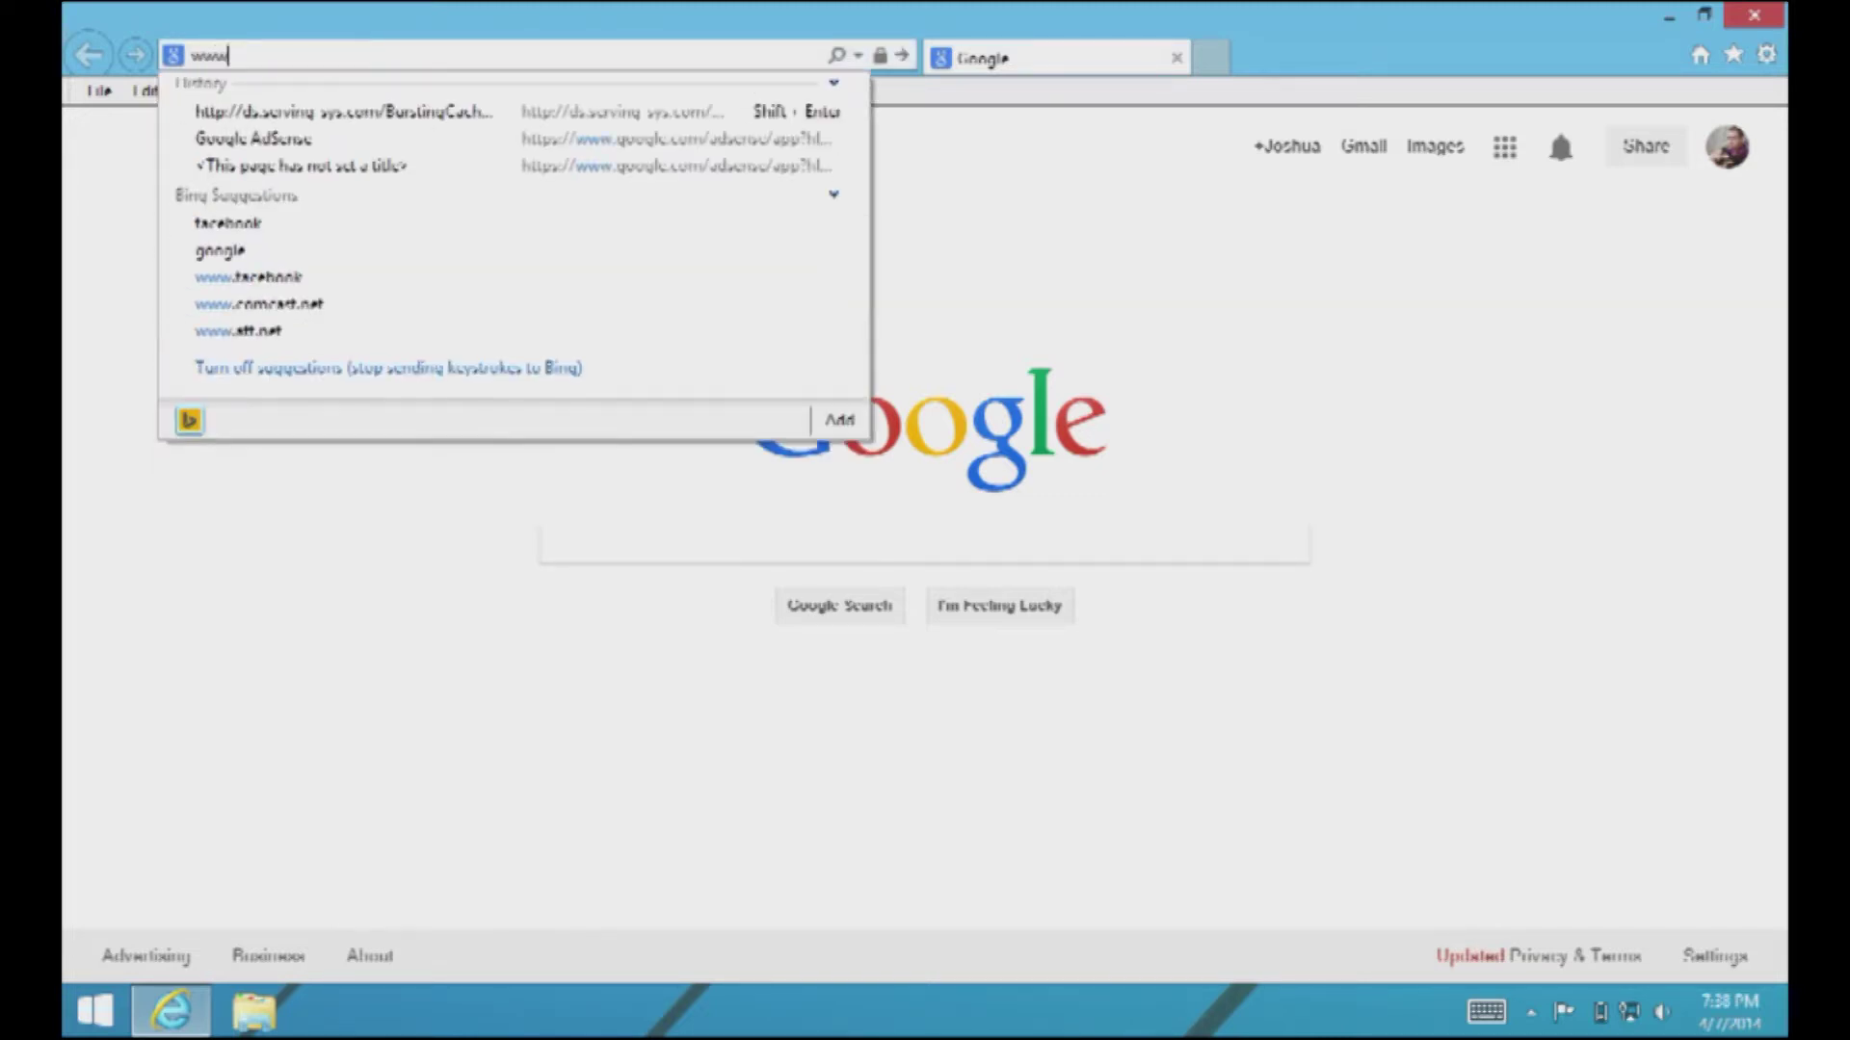
pyautogui.write('apple.com/')
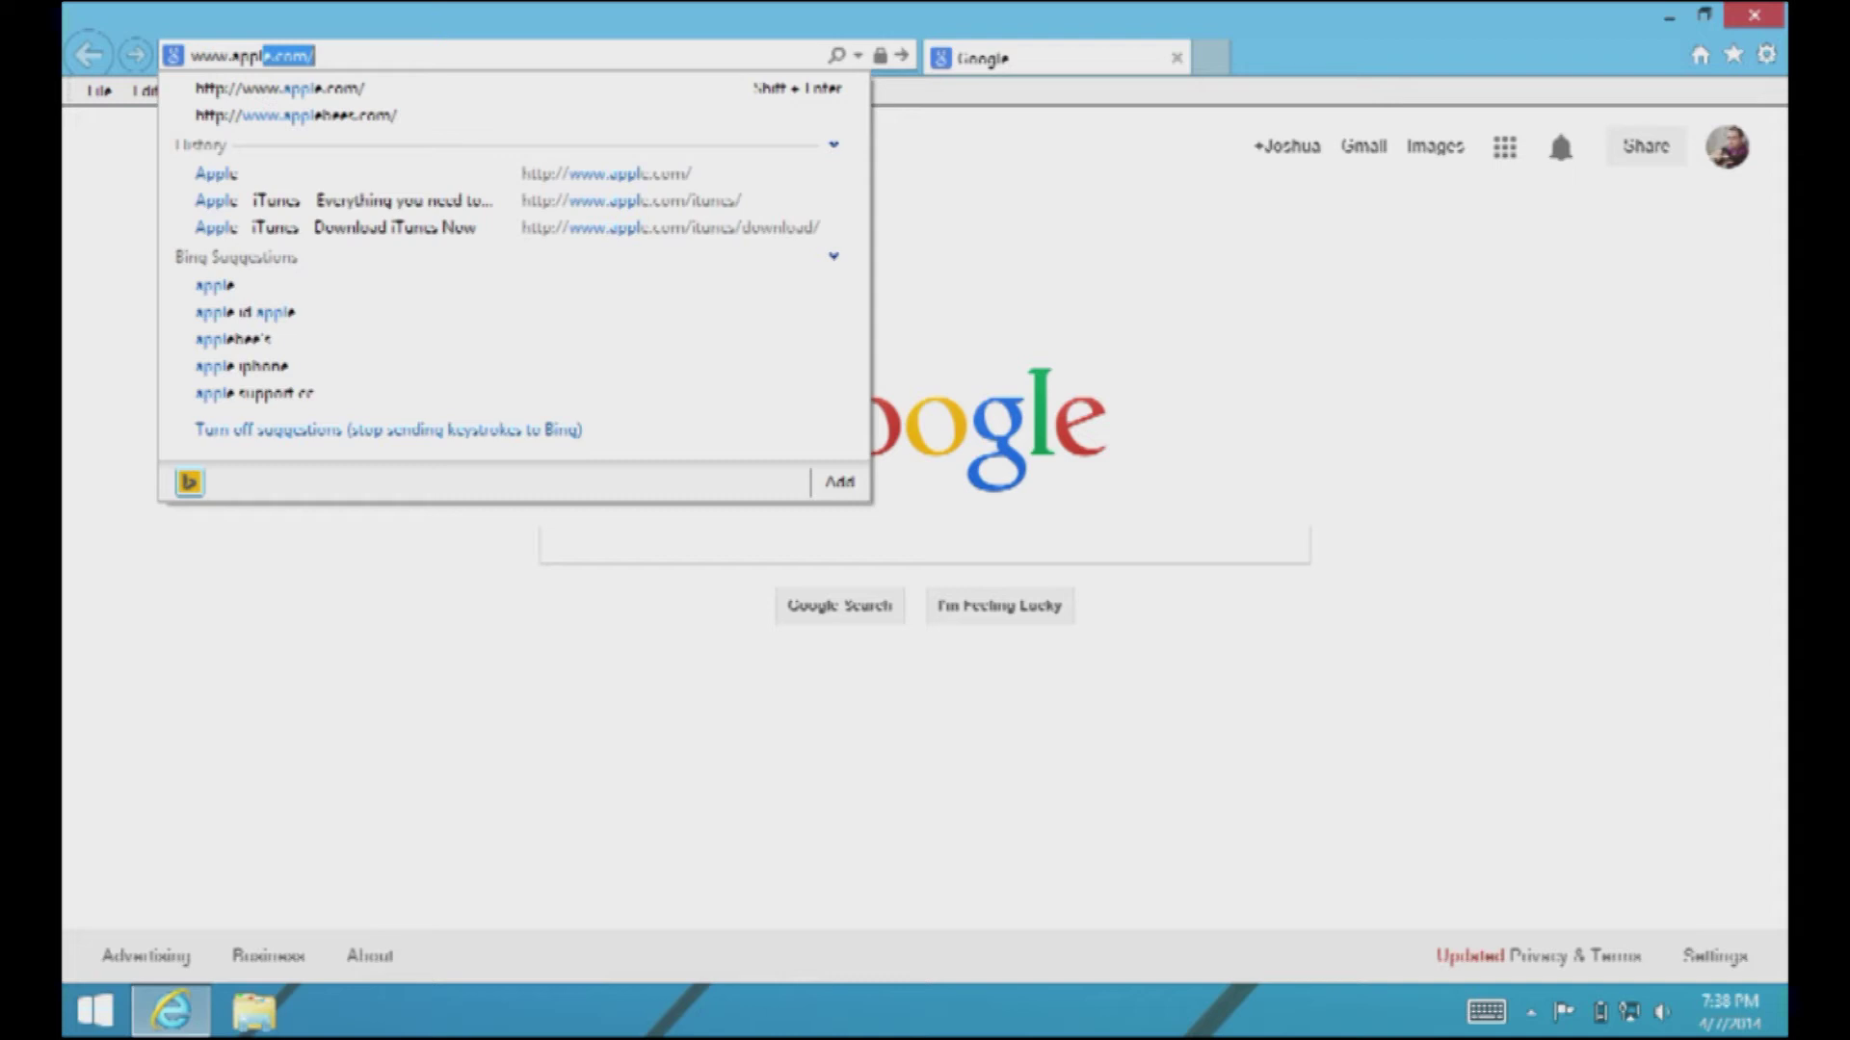
pyautogui.click(385, 89)
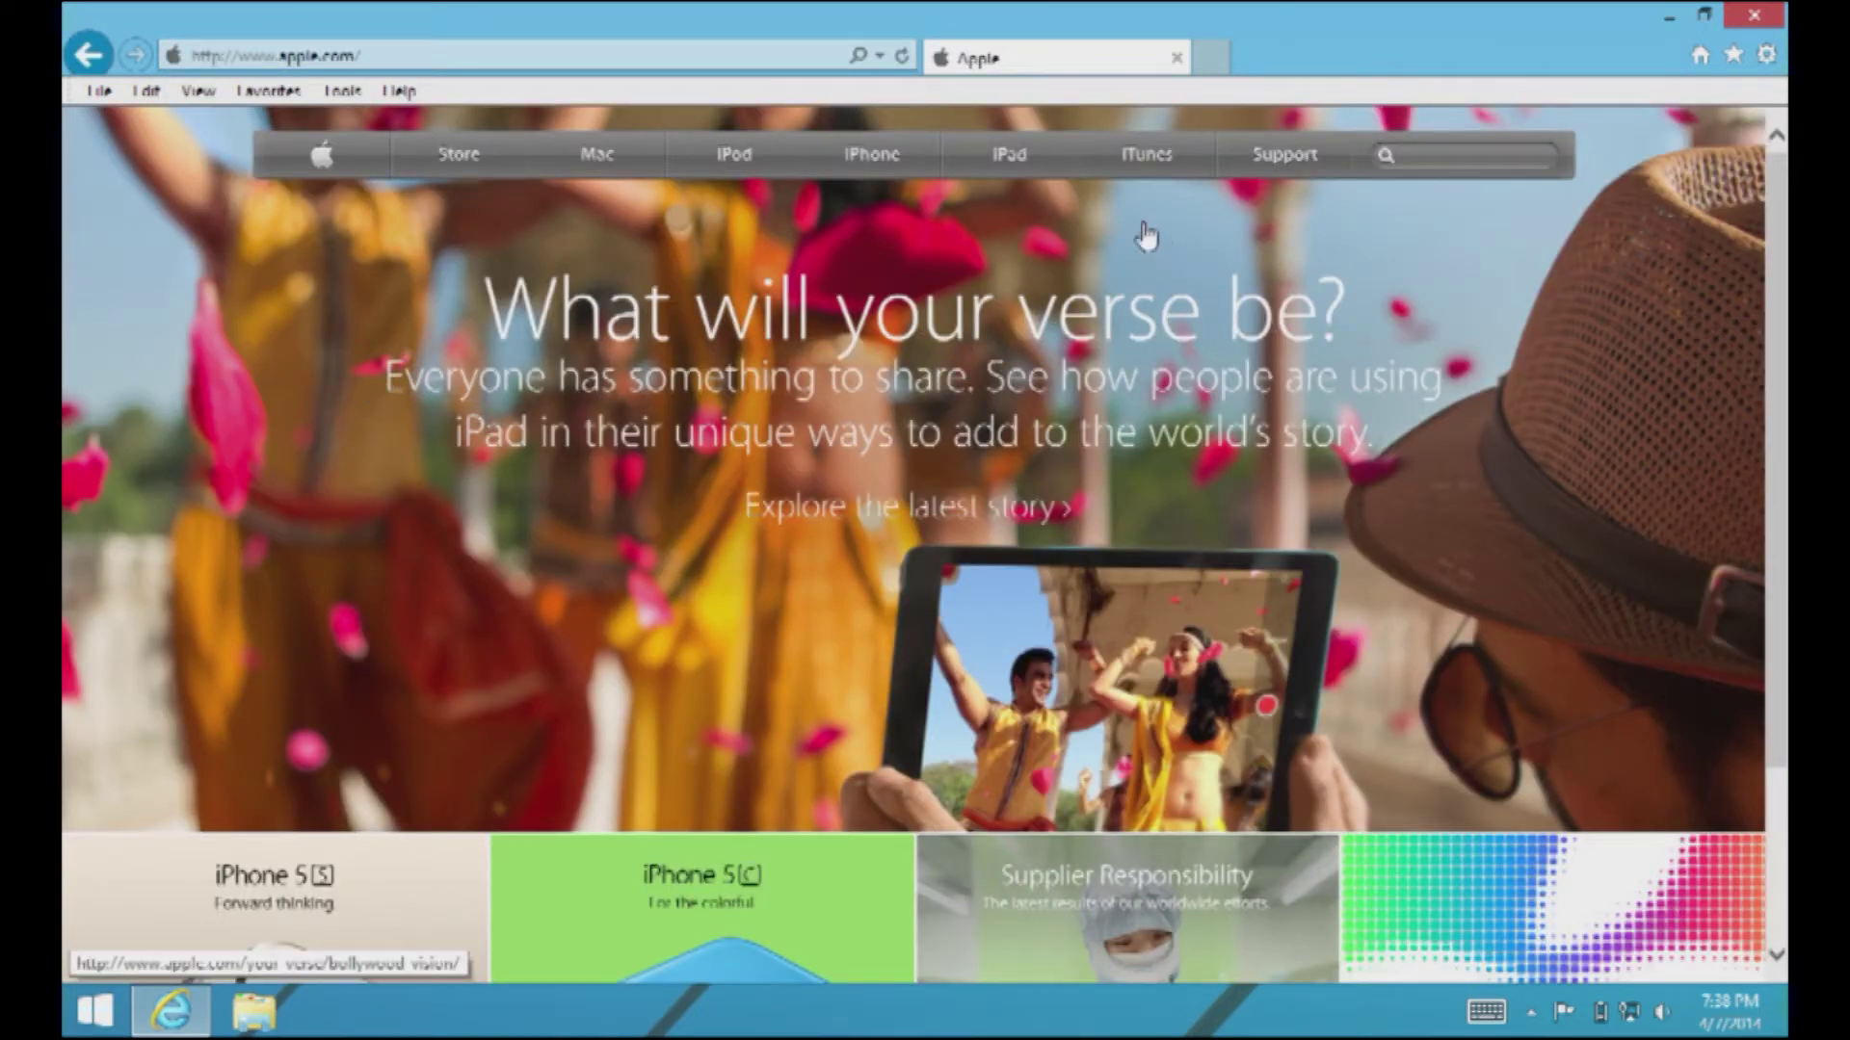
# Start the iTunes download from apple.com's iTunes download page.
pyautogui.click(1163, 162)
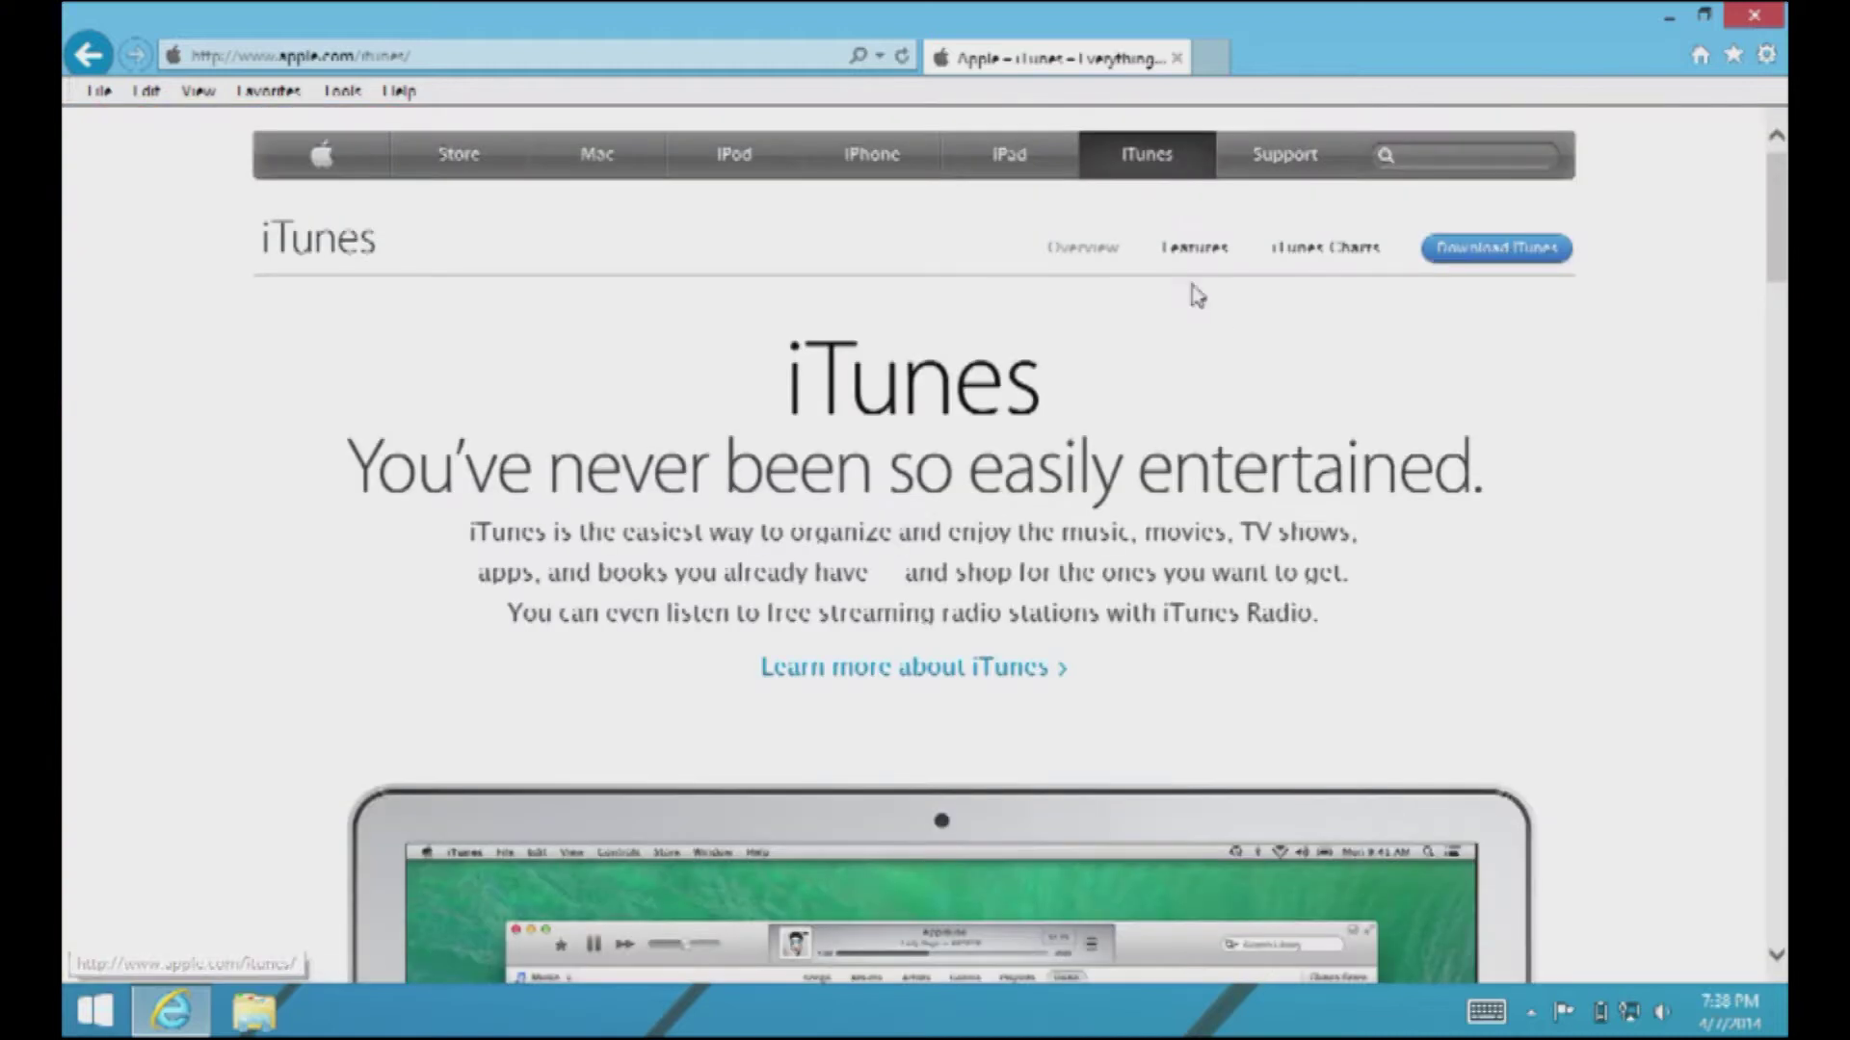
pyautogui.click(1495, 252)
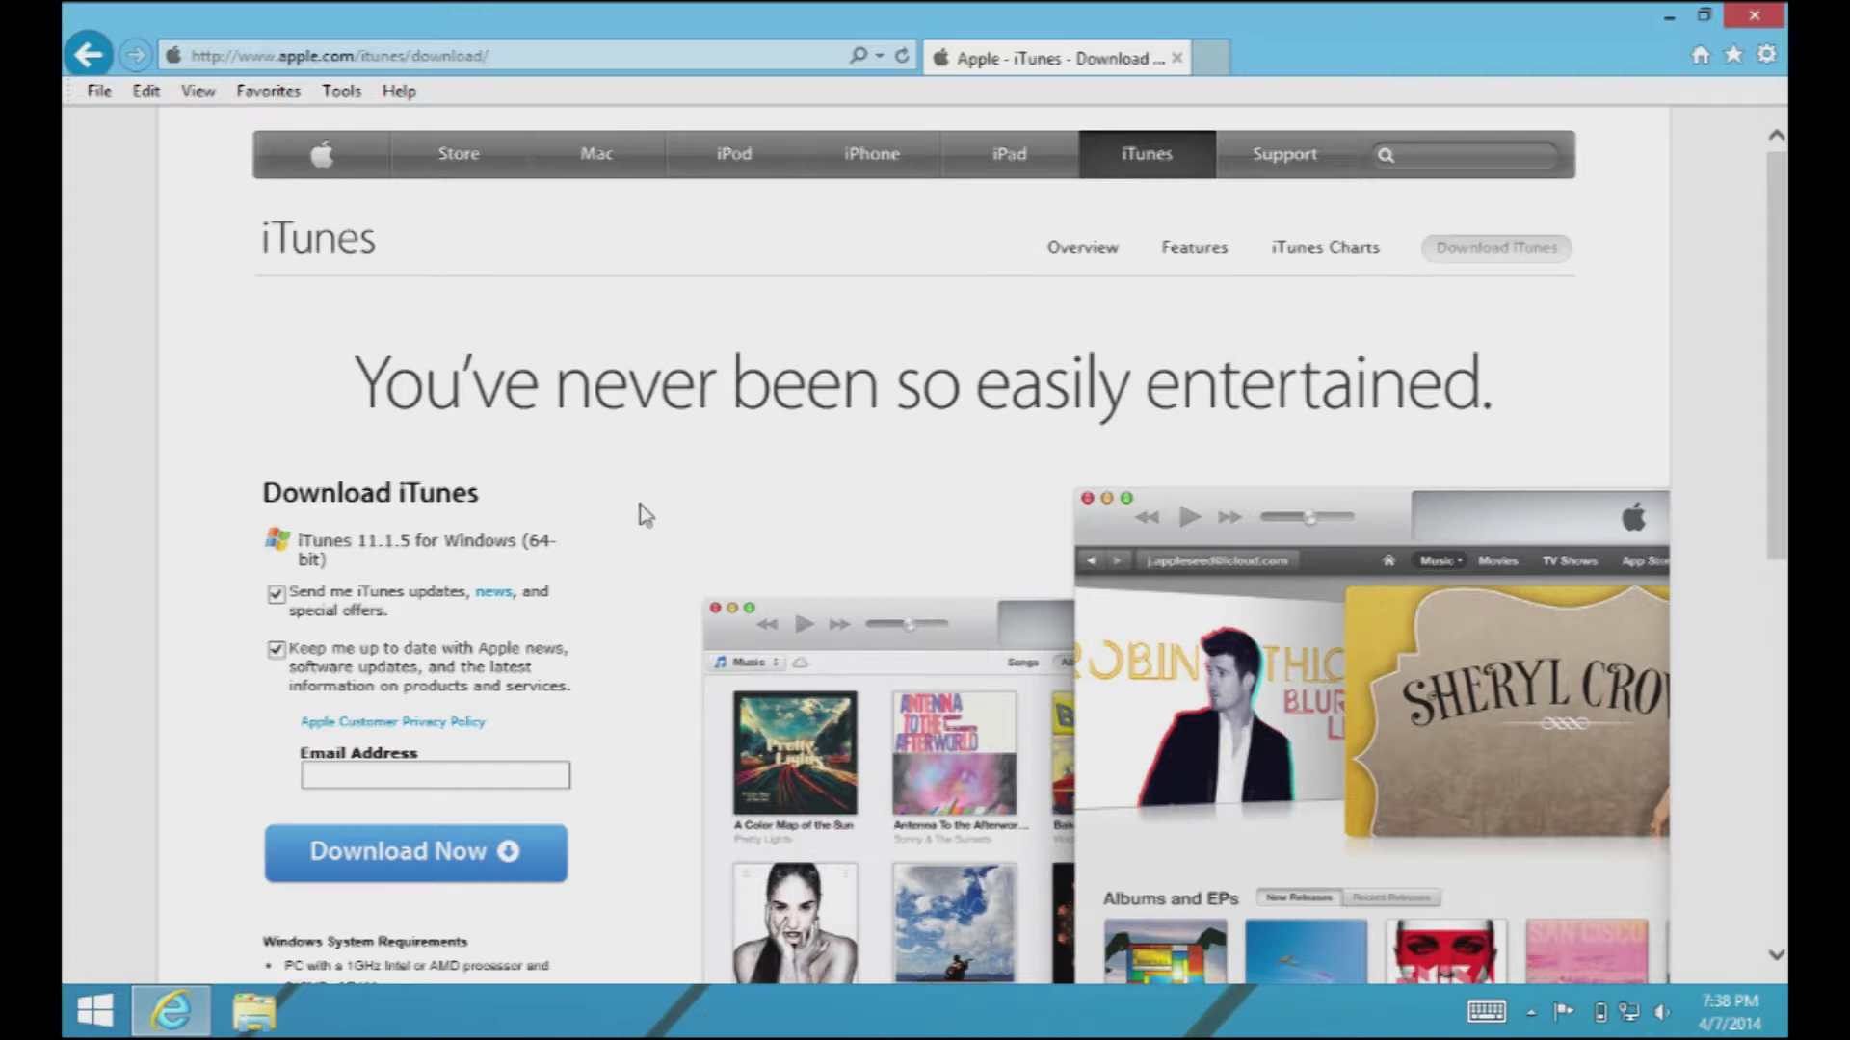
pyautogui.scroll(-1, 640, 510)
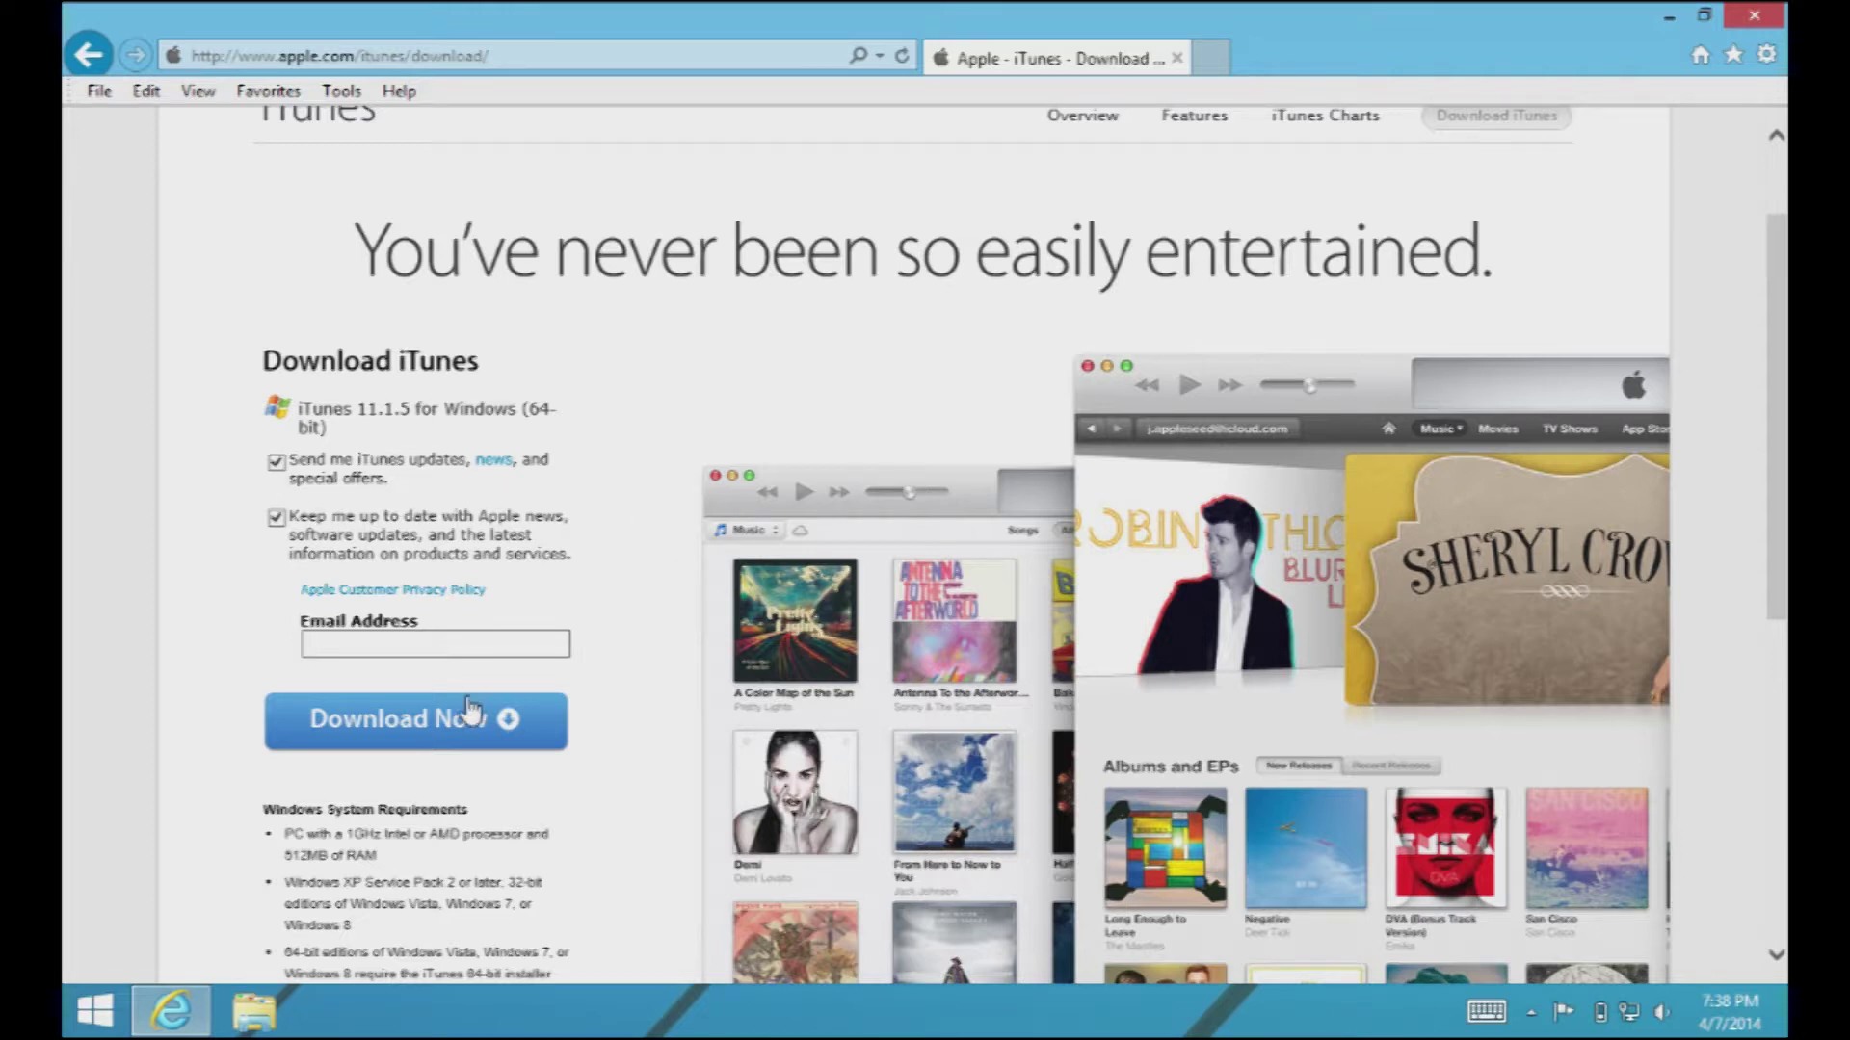
pyautogui.click(470, 738)
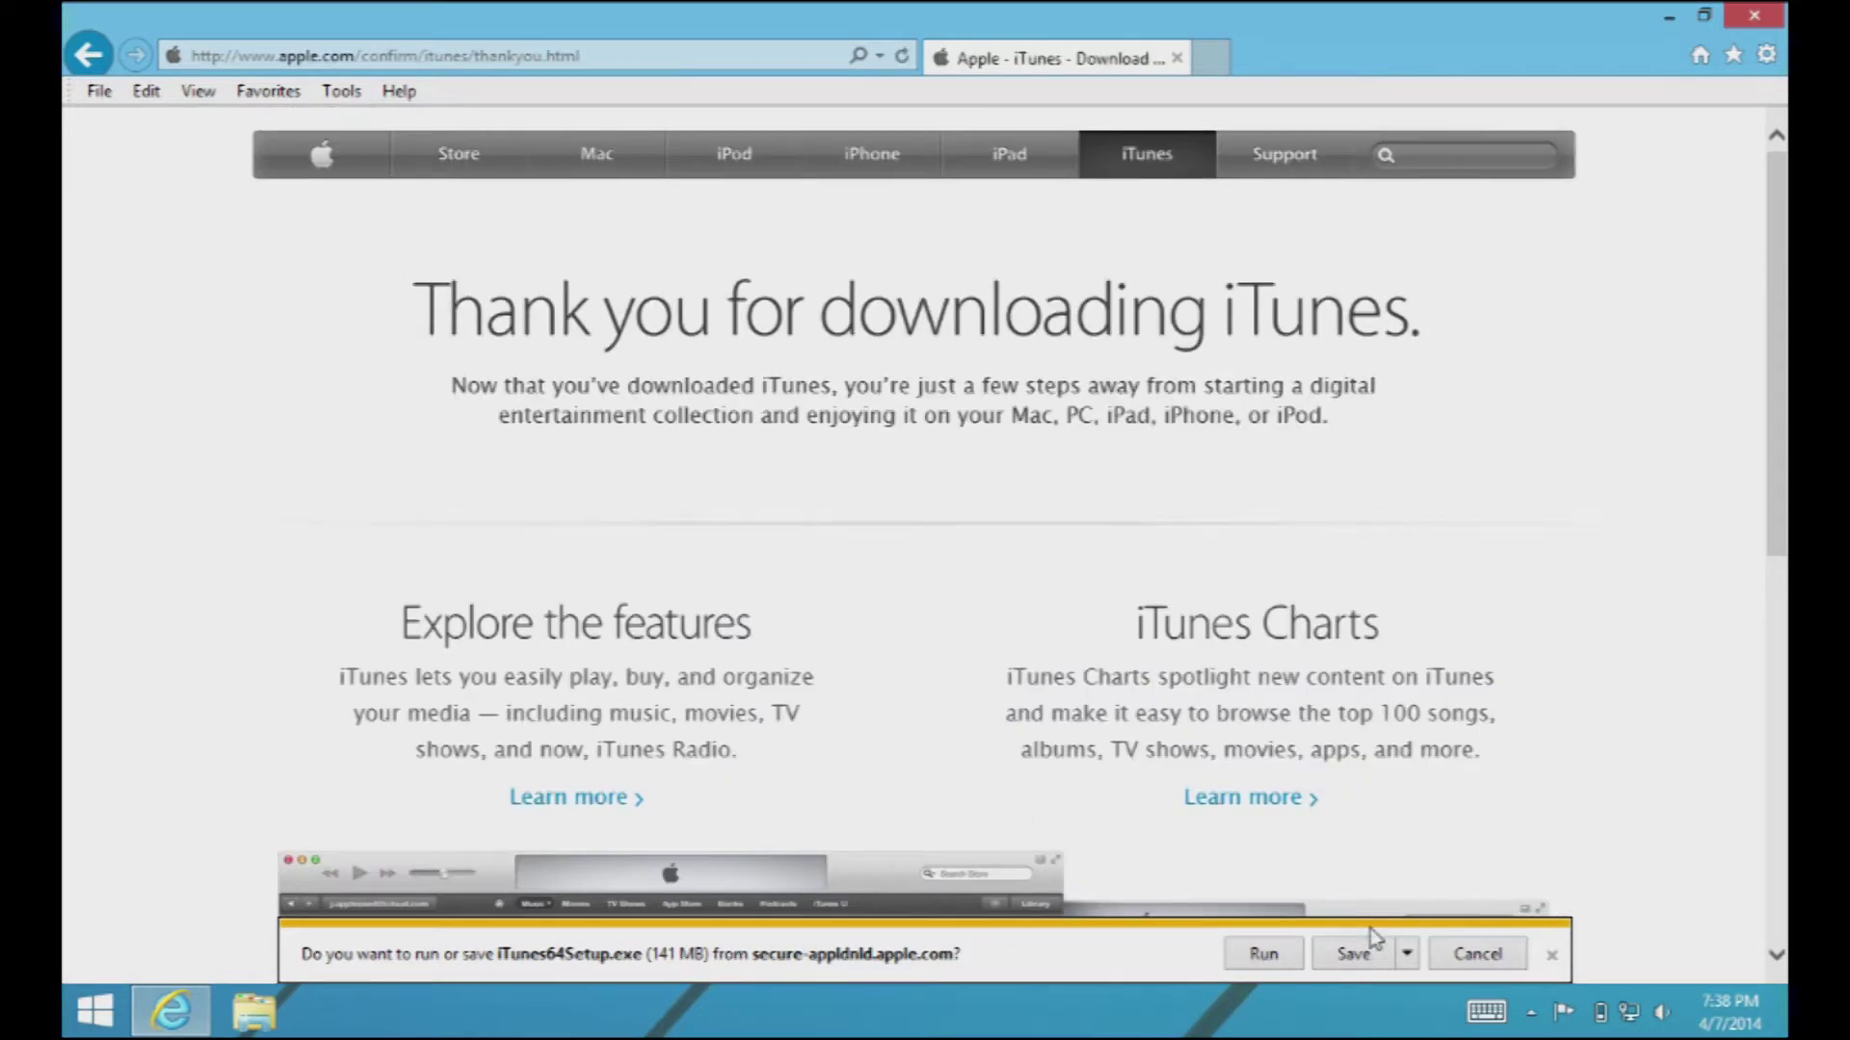
# Cancel the Save As dialog without saving iTunes64Setup.exe, then close Internet Explorer.
pyautogui.click(1409, 954)
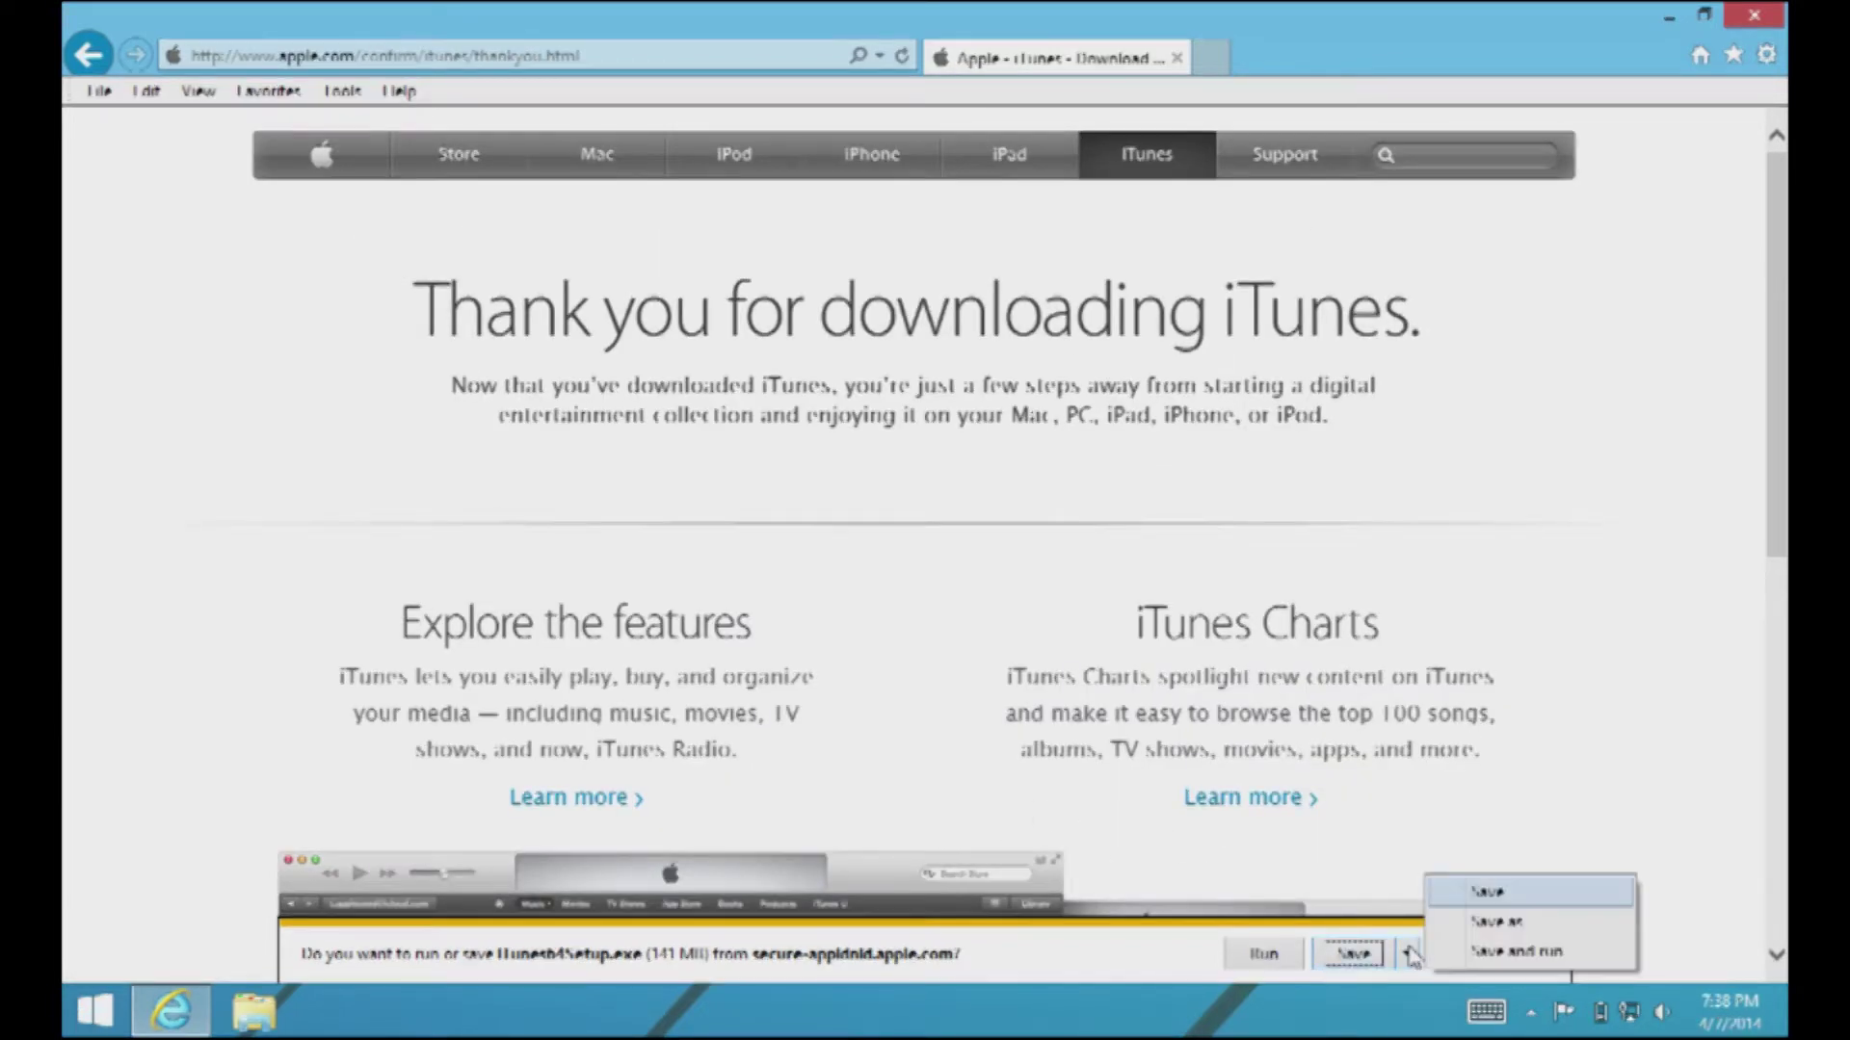
pyautogui.click(1471, 923)
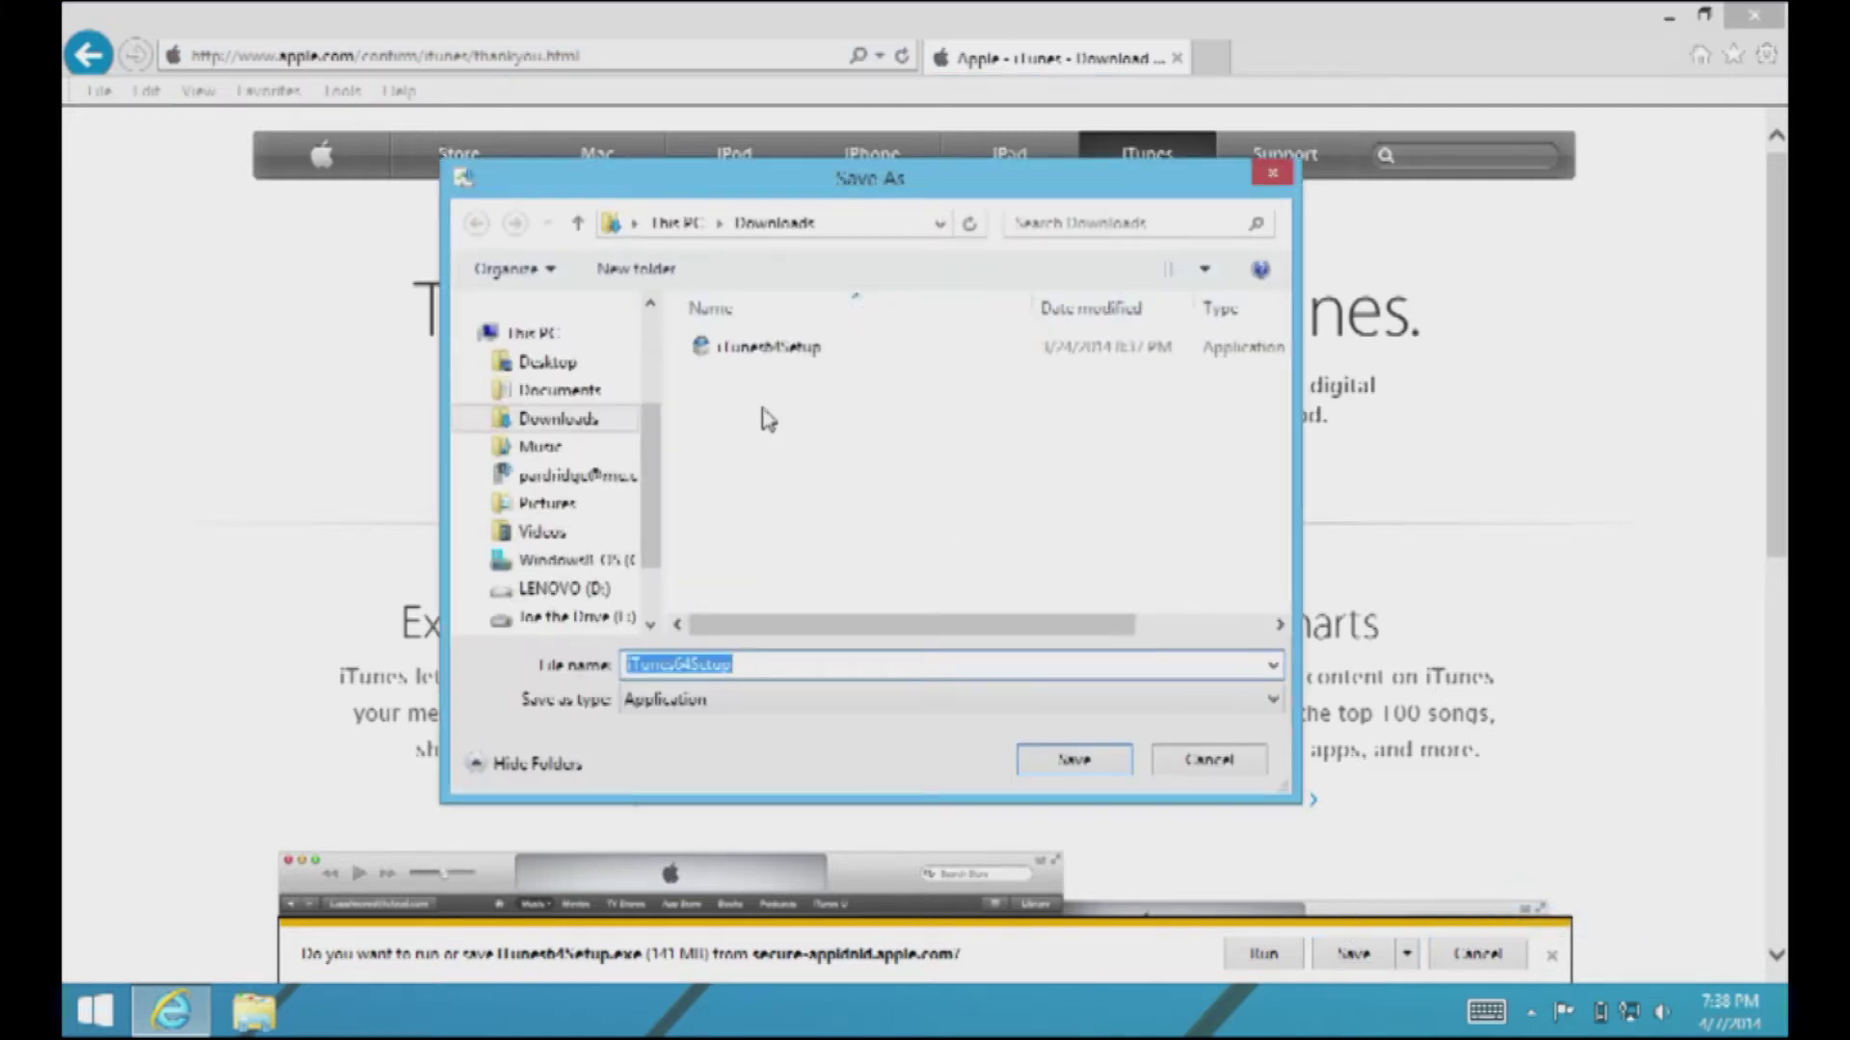
pyautogui.click(889, 464)
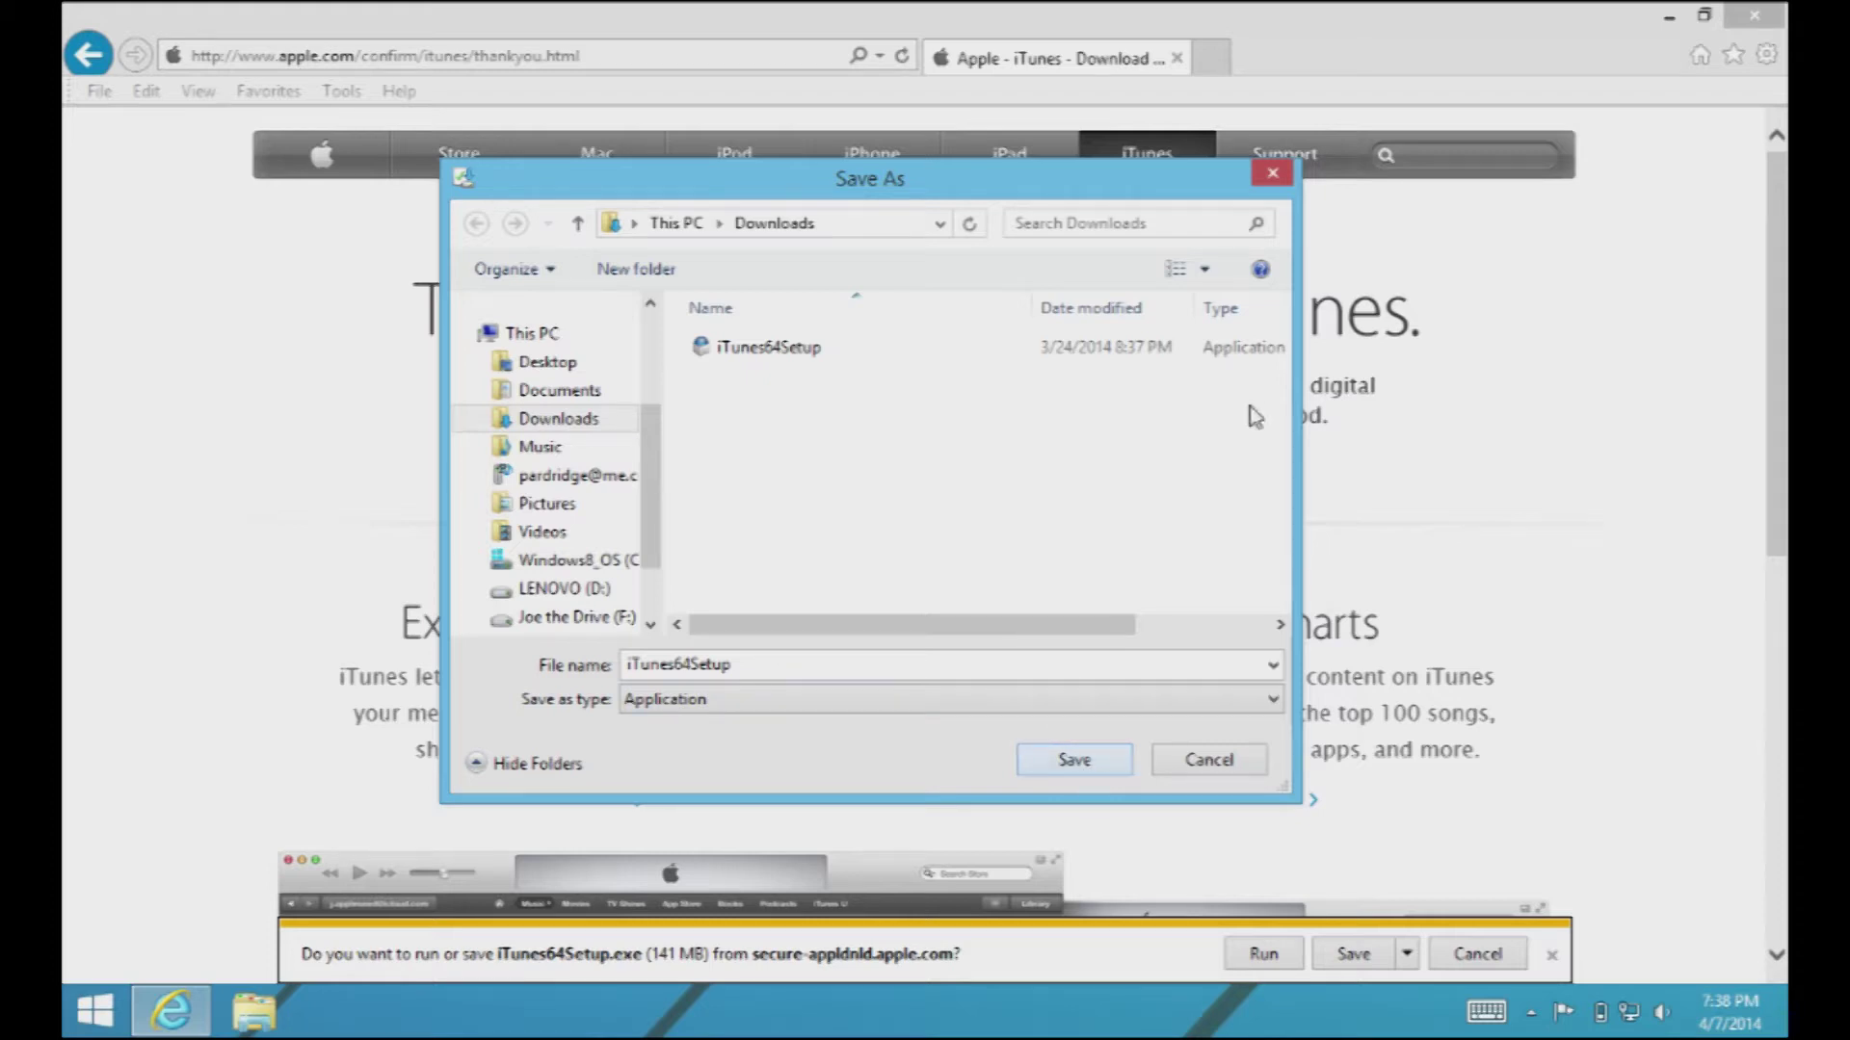
pyautogui.click(1272, 173)
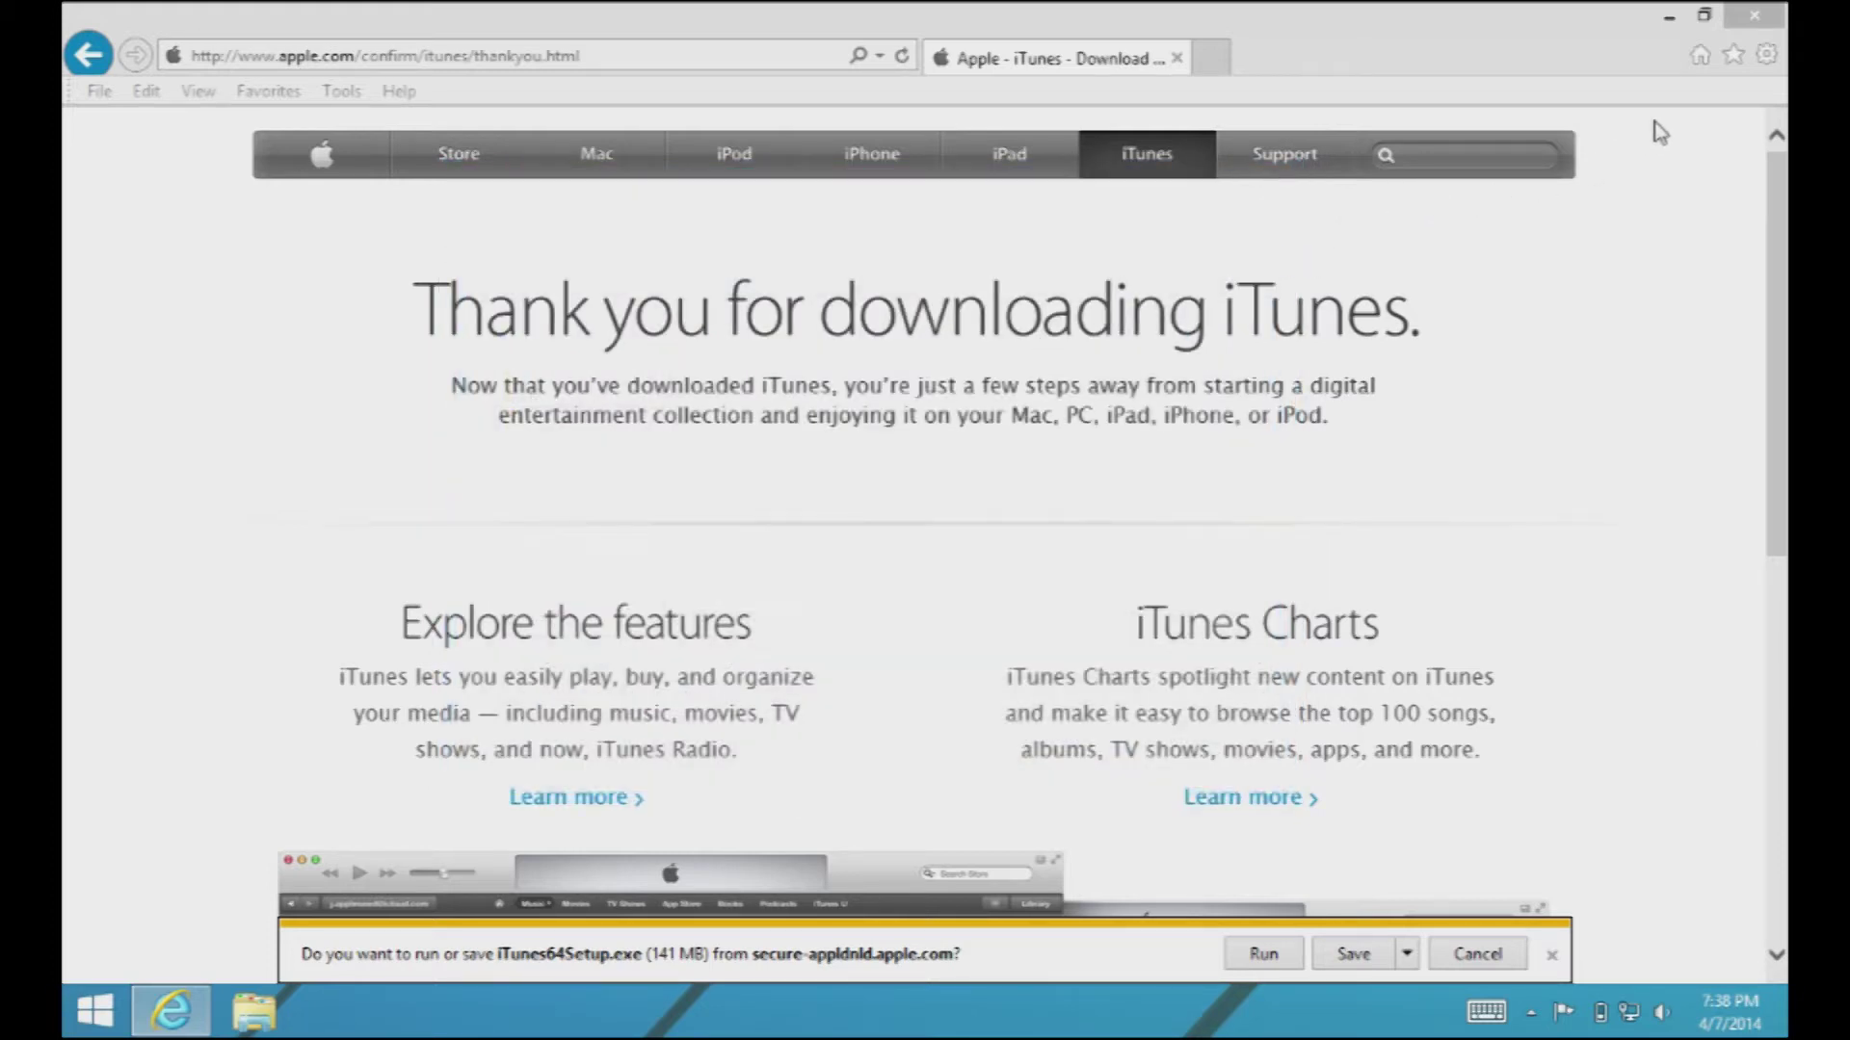
pyautogui.click(1754, 15)
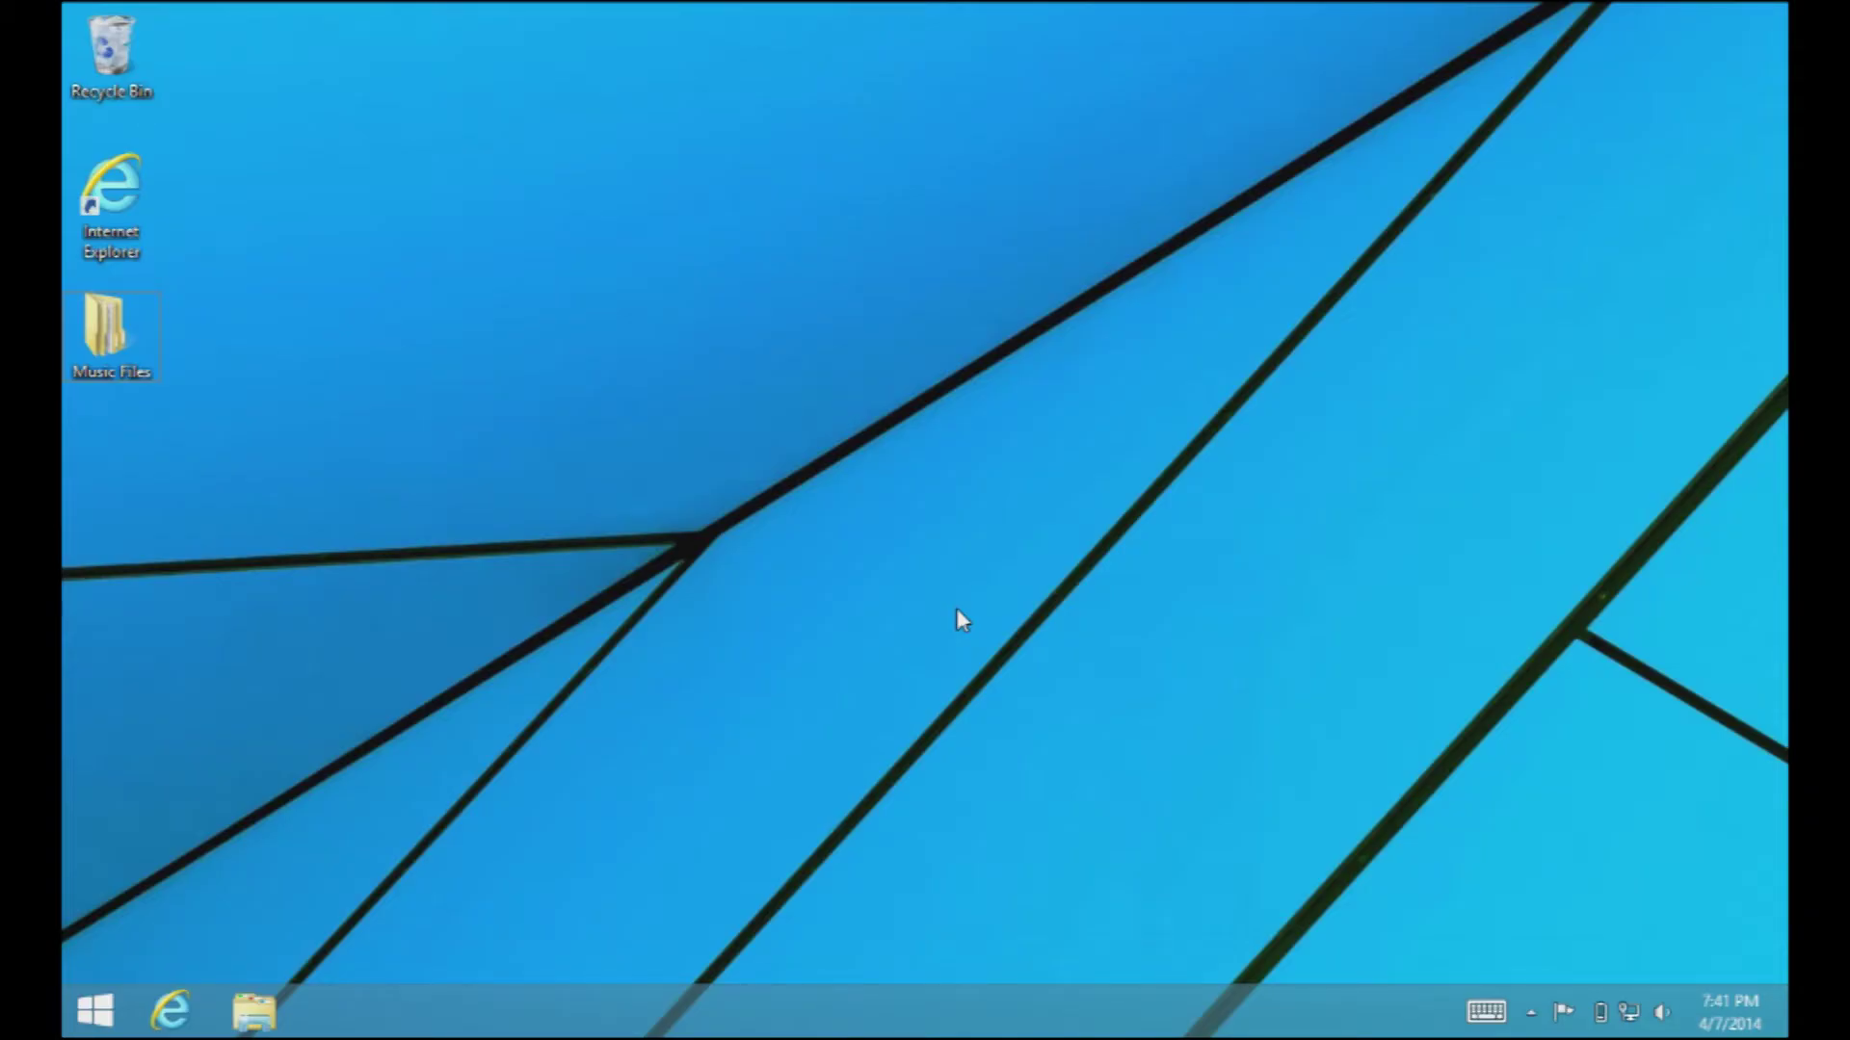
# Run iTunes64Setup from Downloads, approve both permission prompts, and finish installing to launch iTunes.
pyautogui.click(254, 1014)
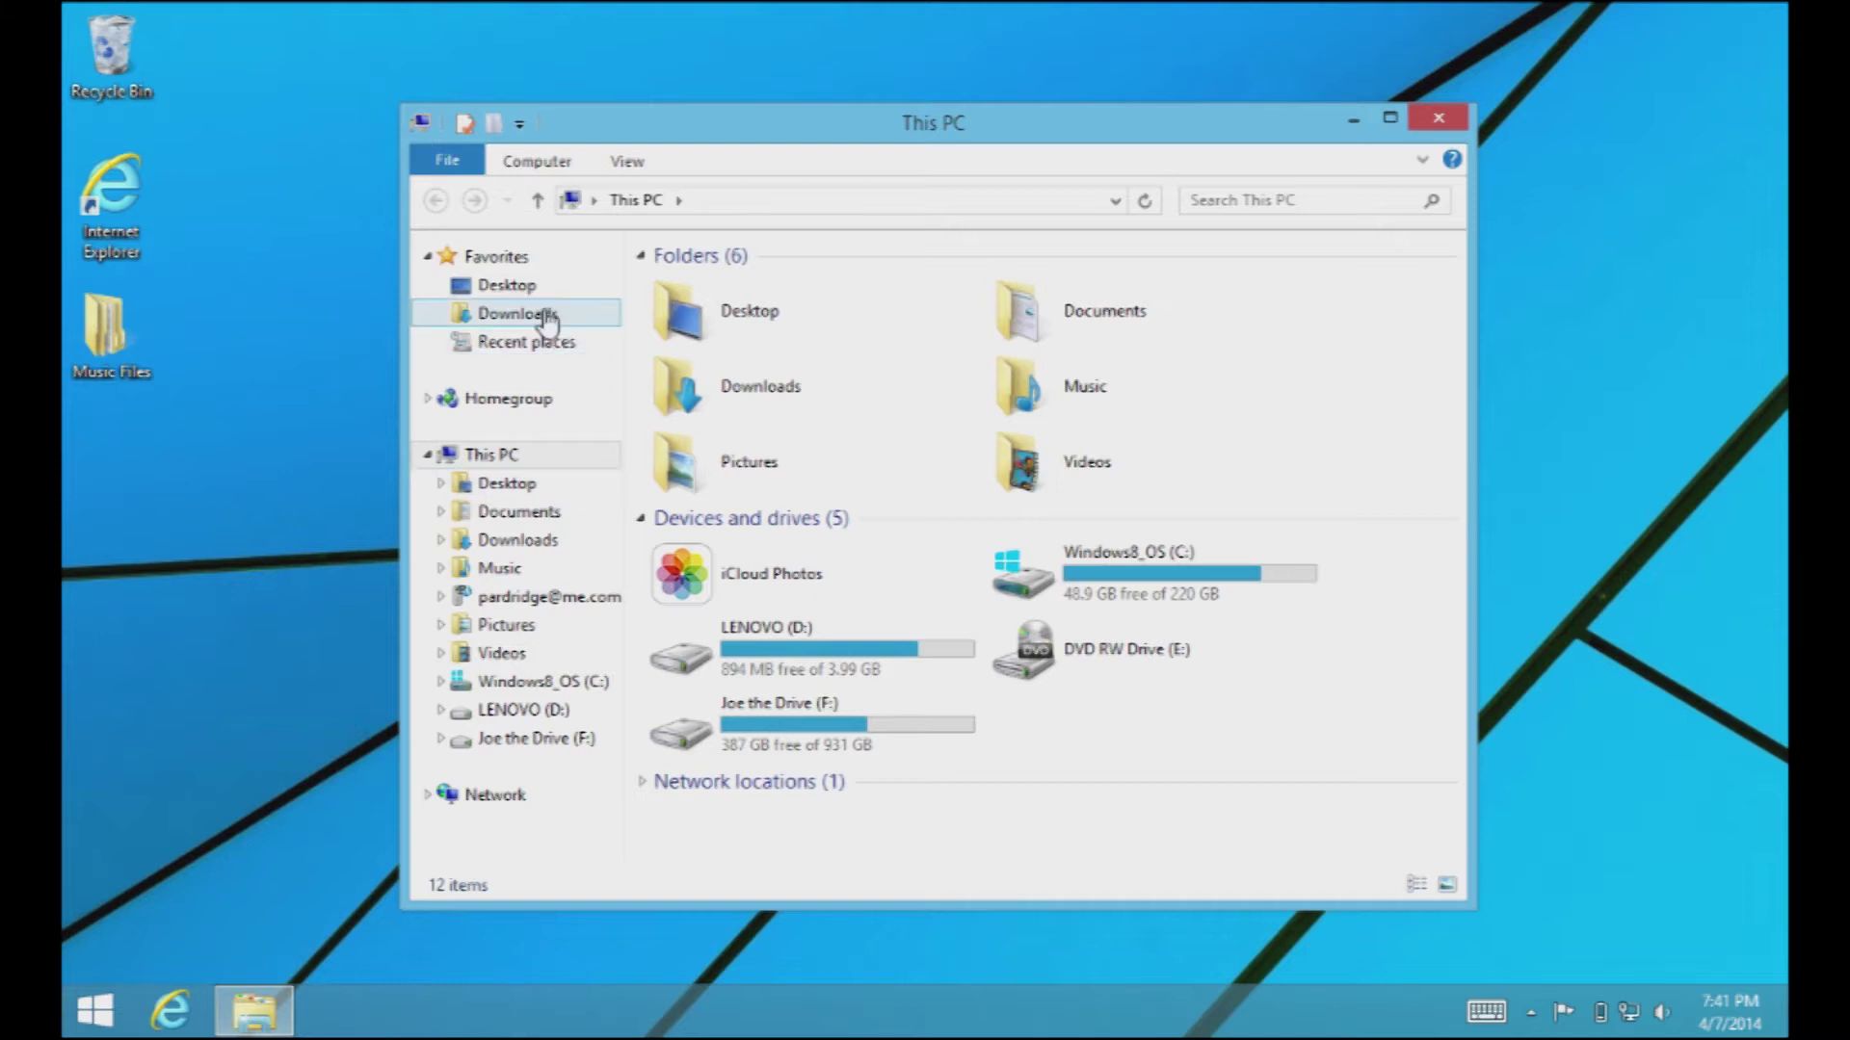
pyautogui.click(545, 316)
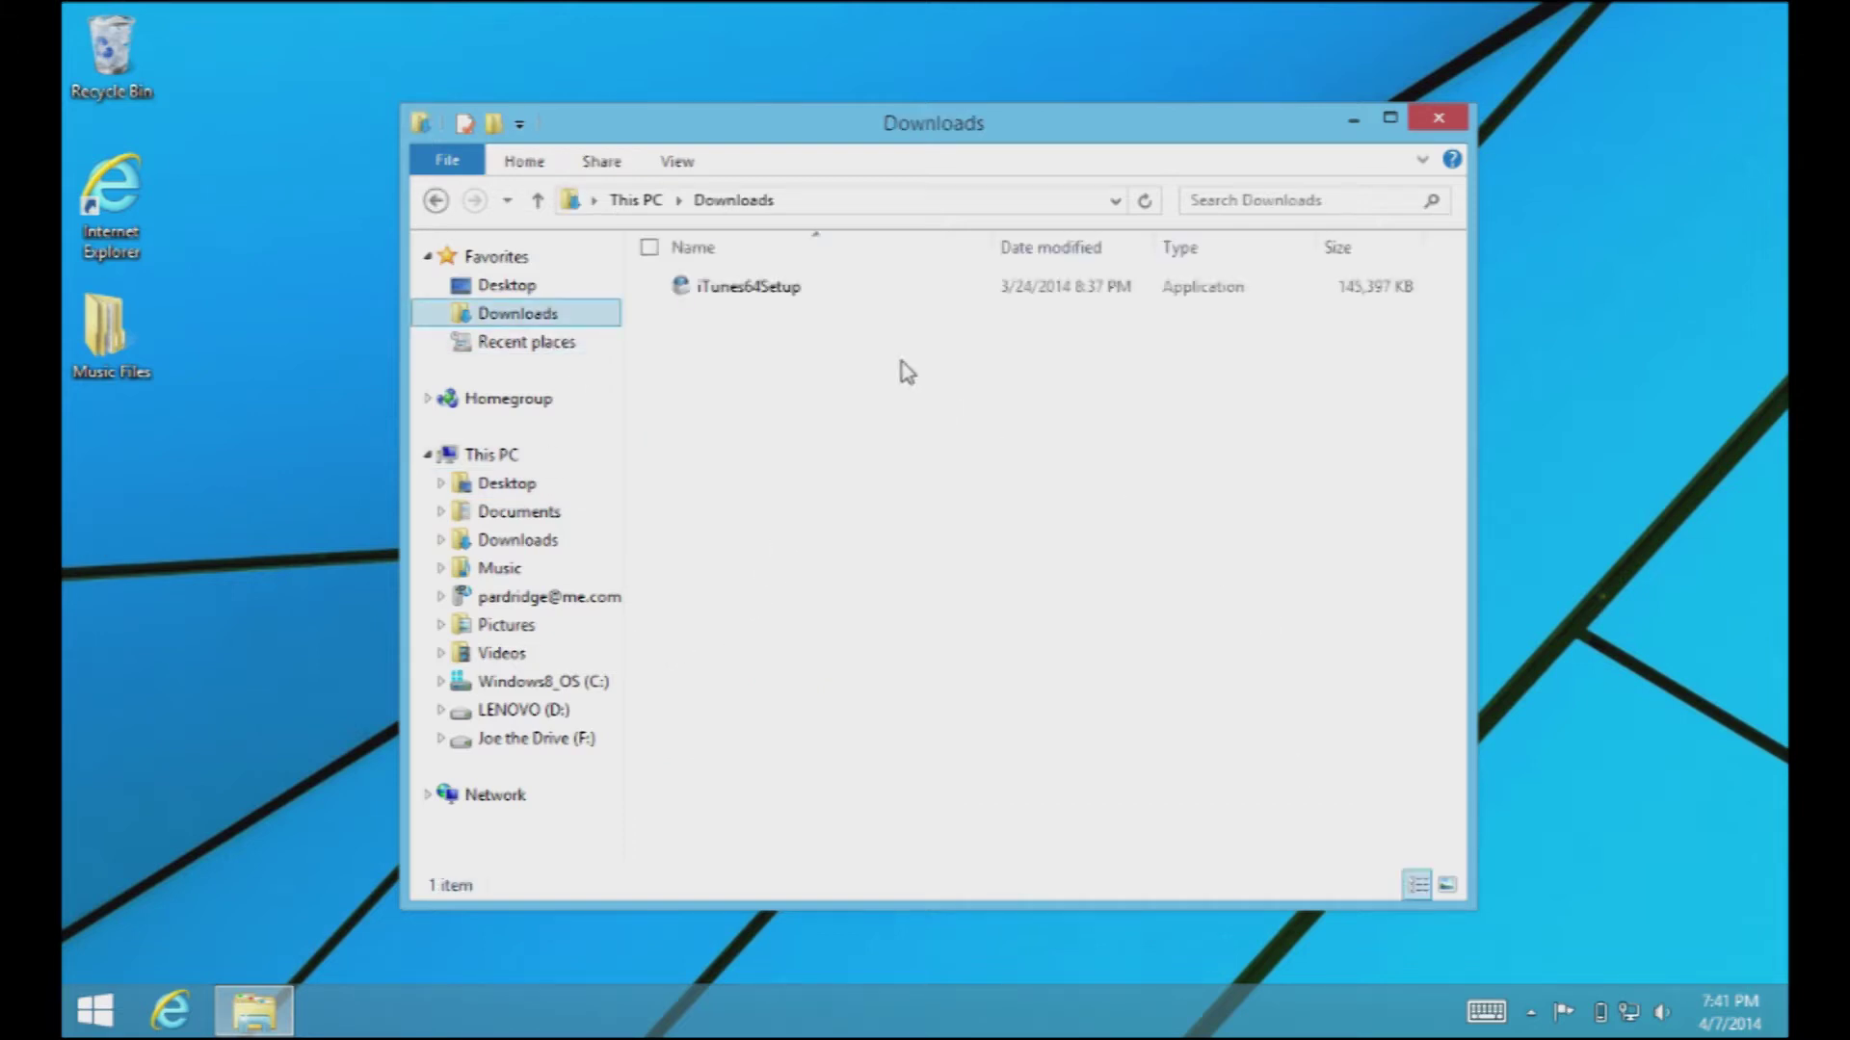
pyautogui.doubleClick(825, 290)
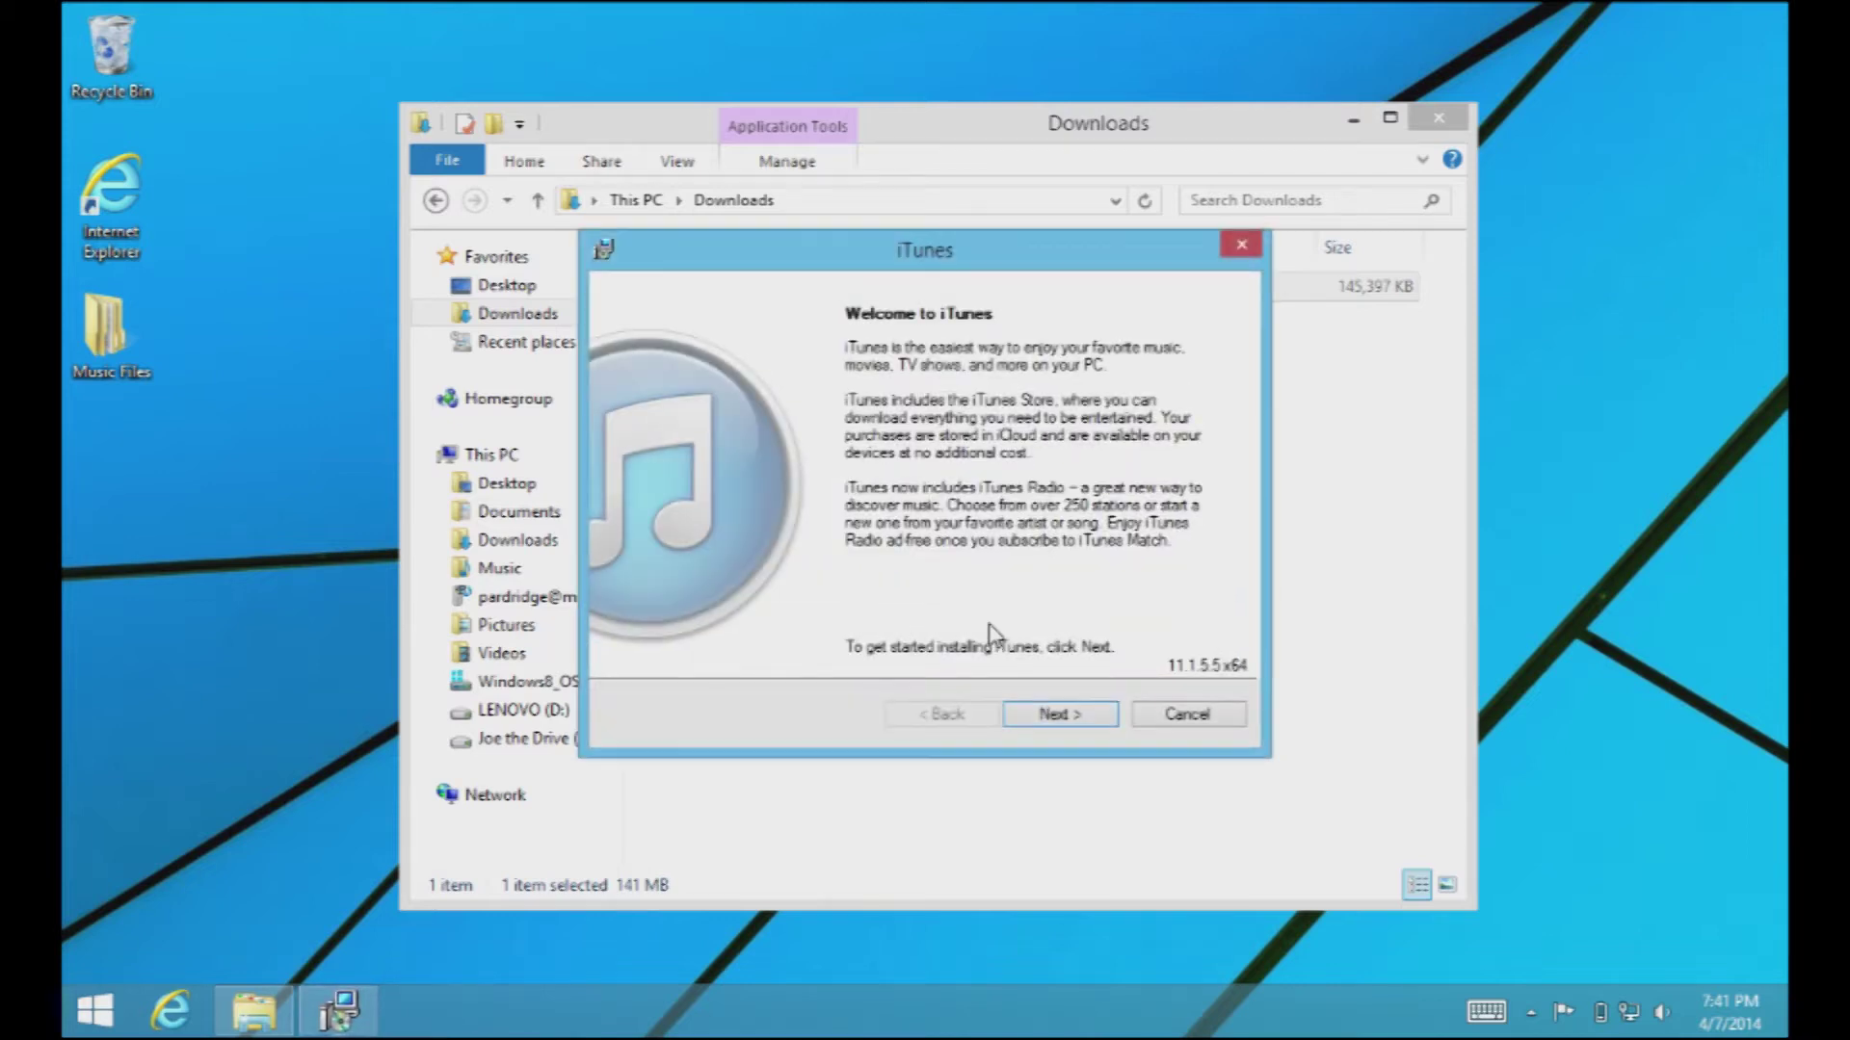
pyautogui.click(1061, 718)
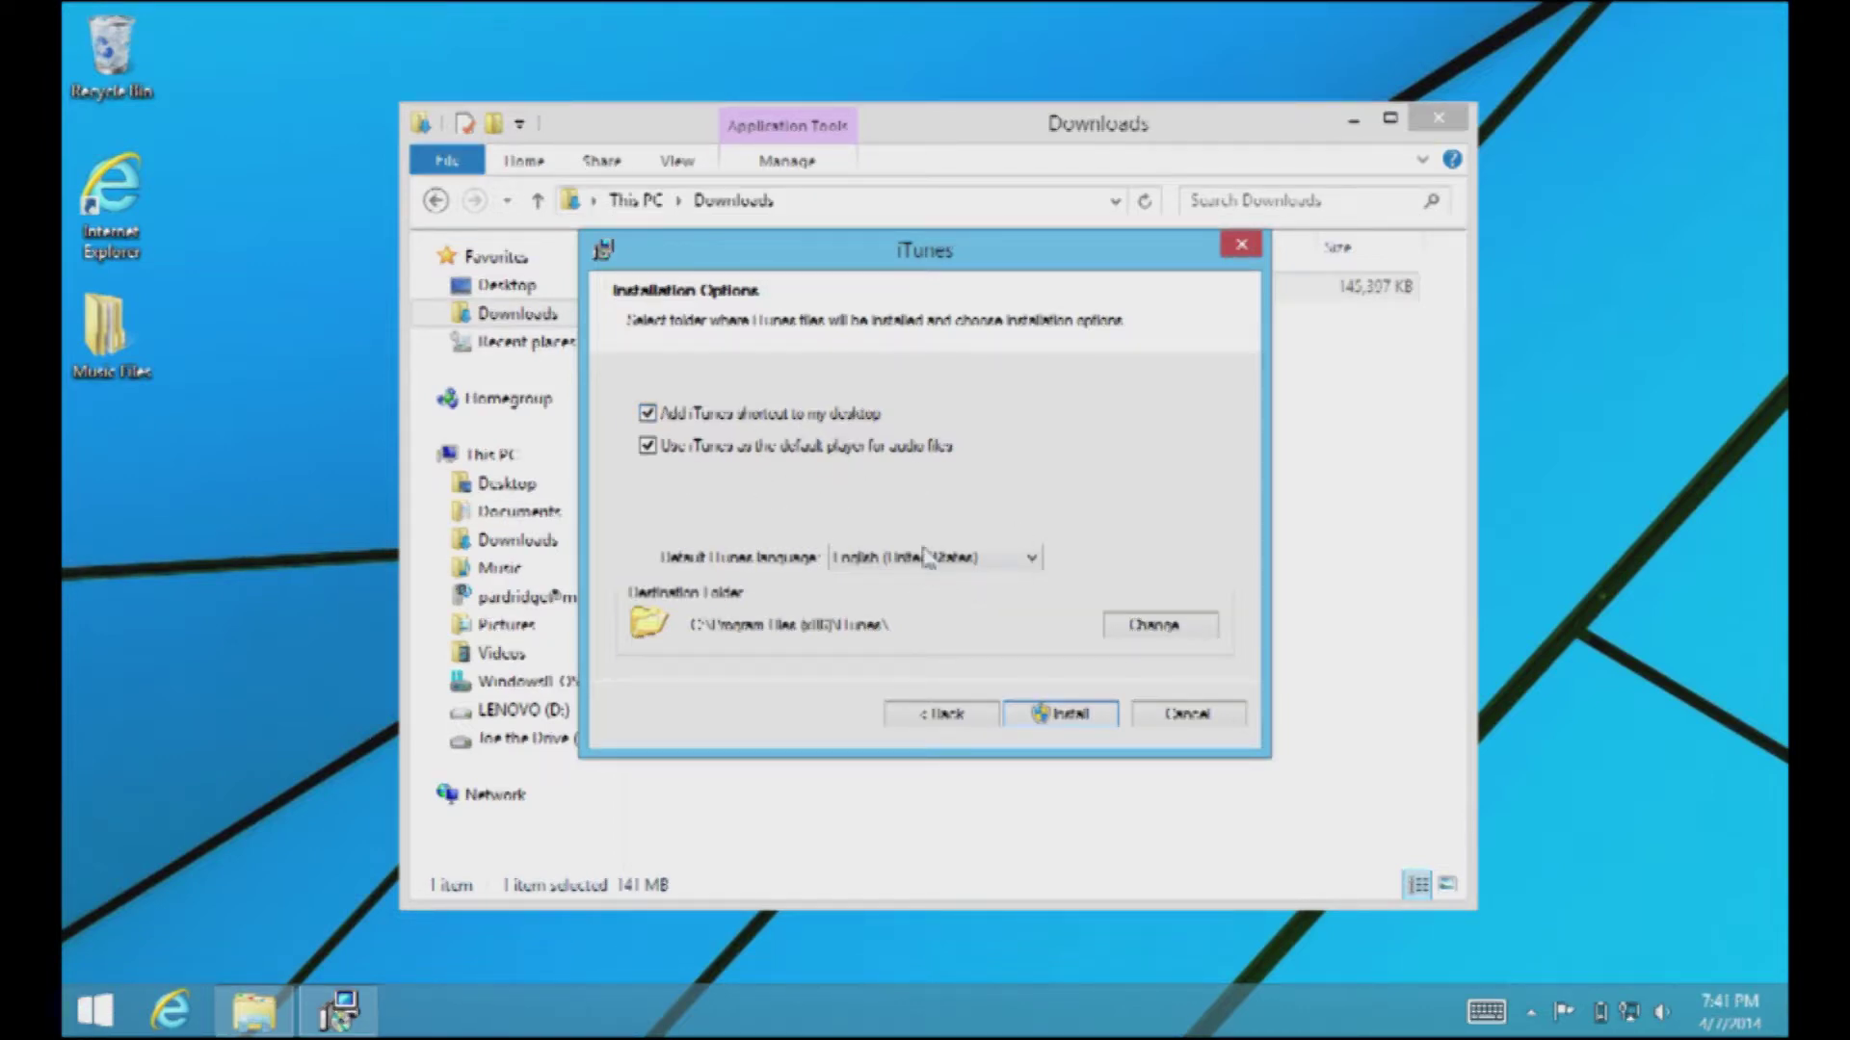
pyautogui.click(1071, 718)
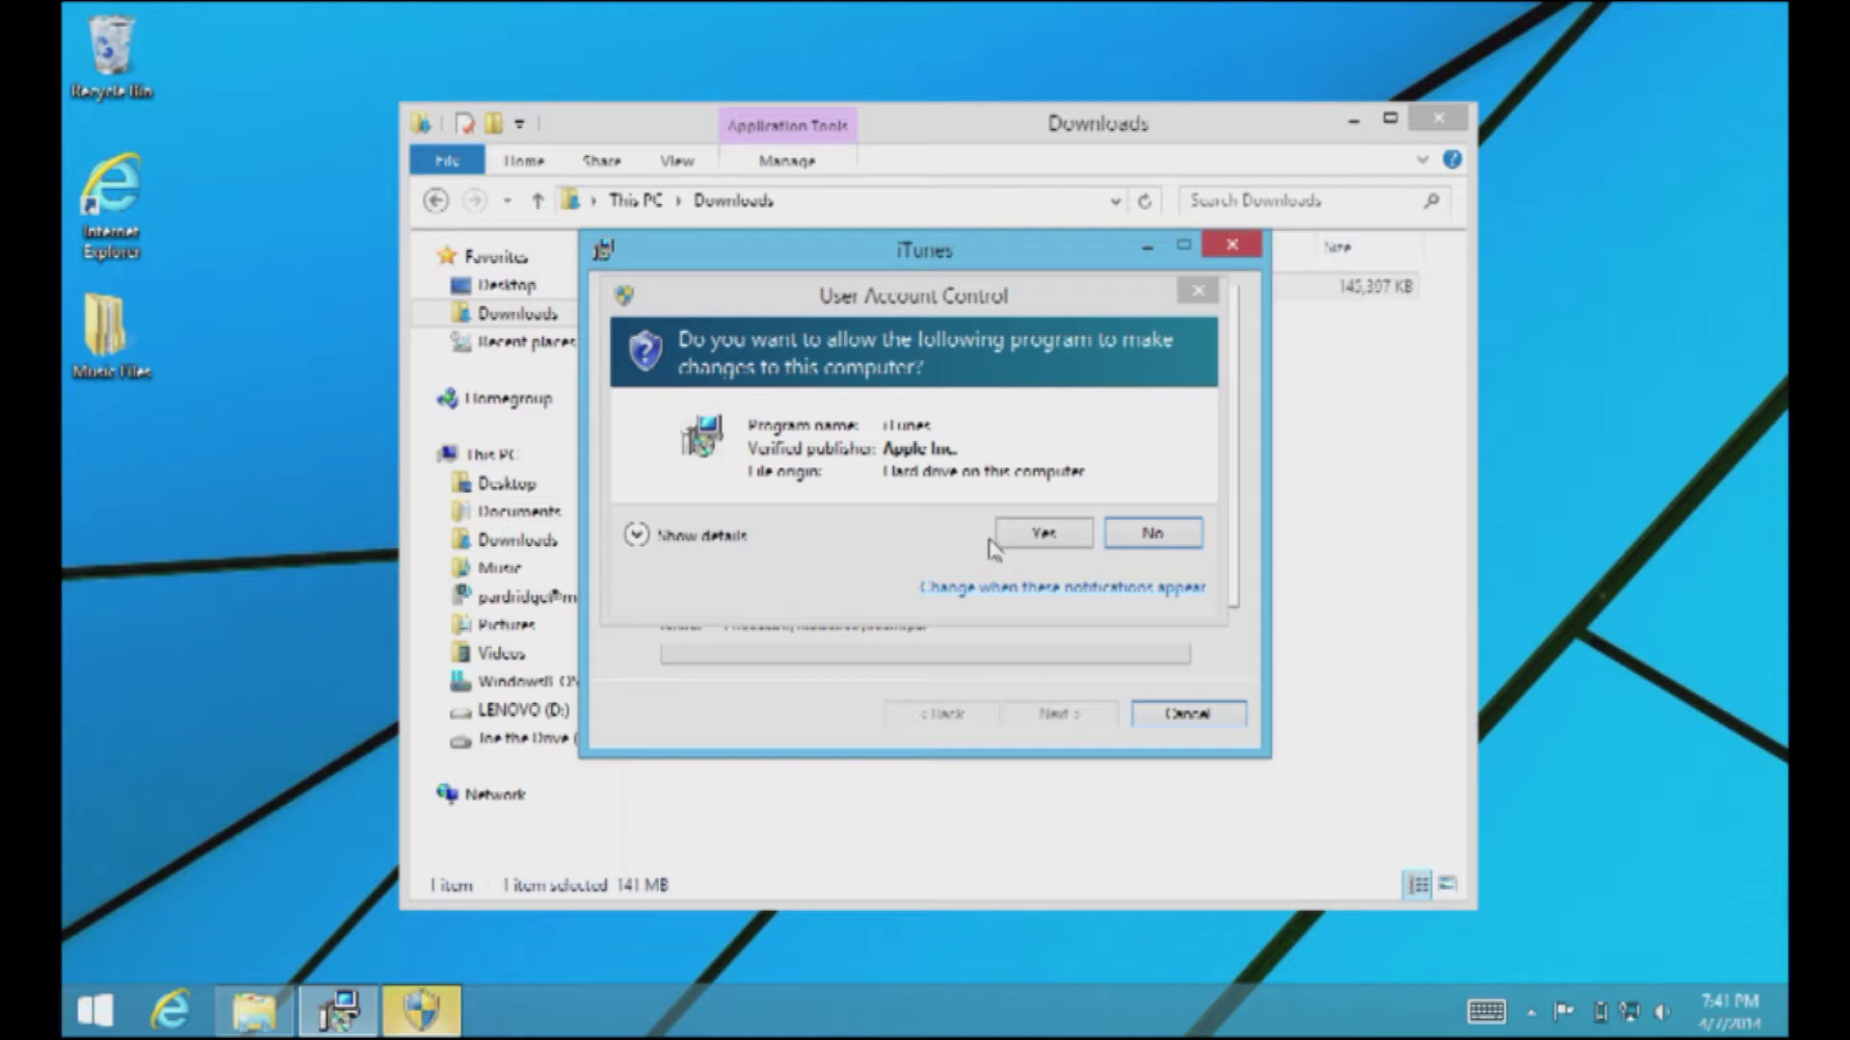
pyautogui.click(1038, 539)
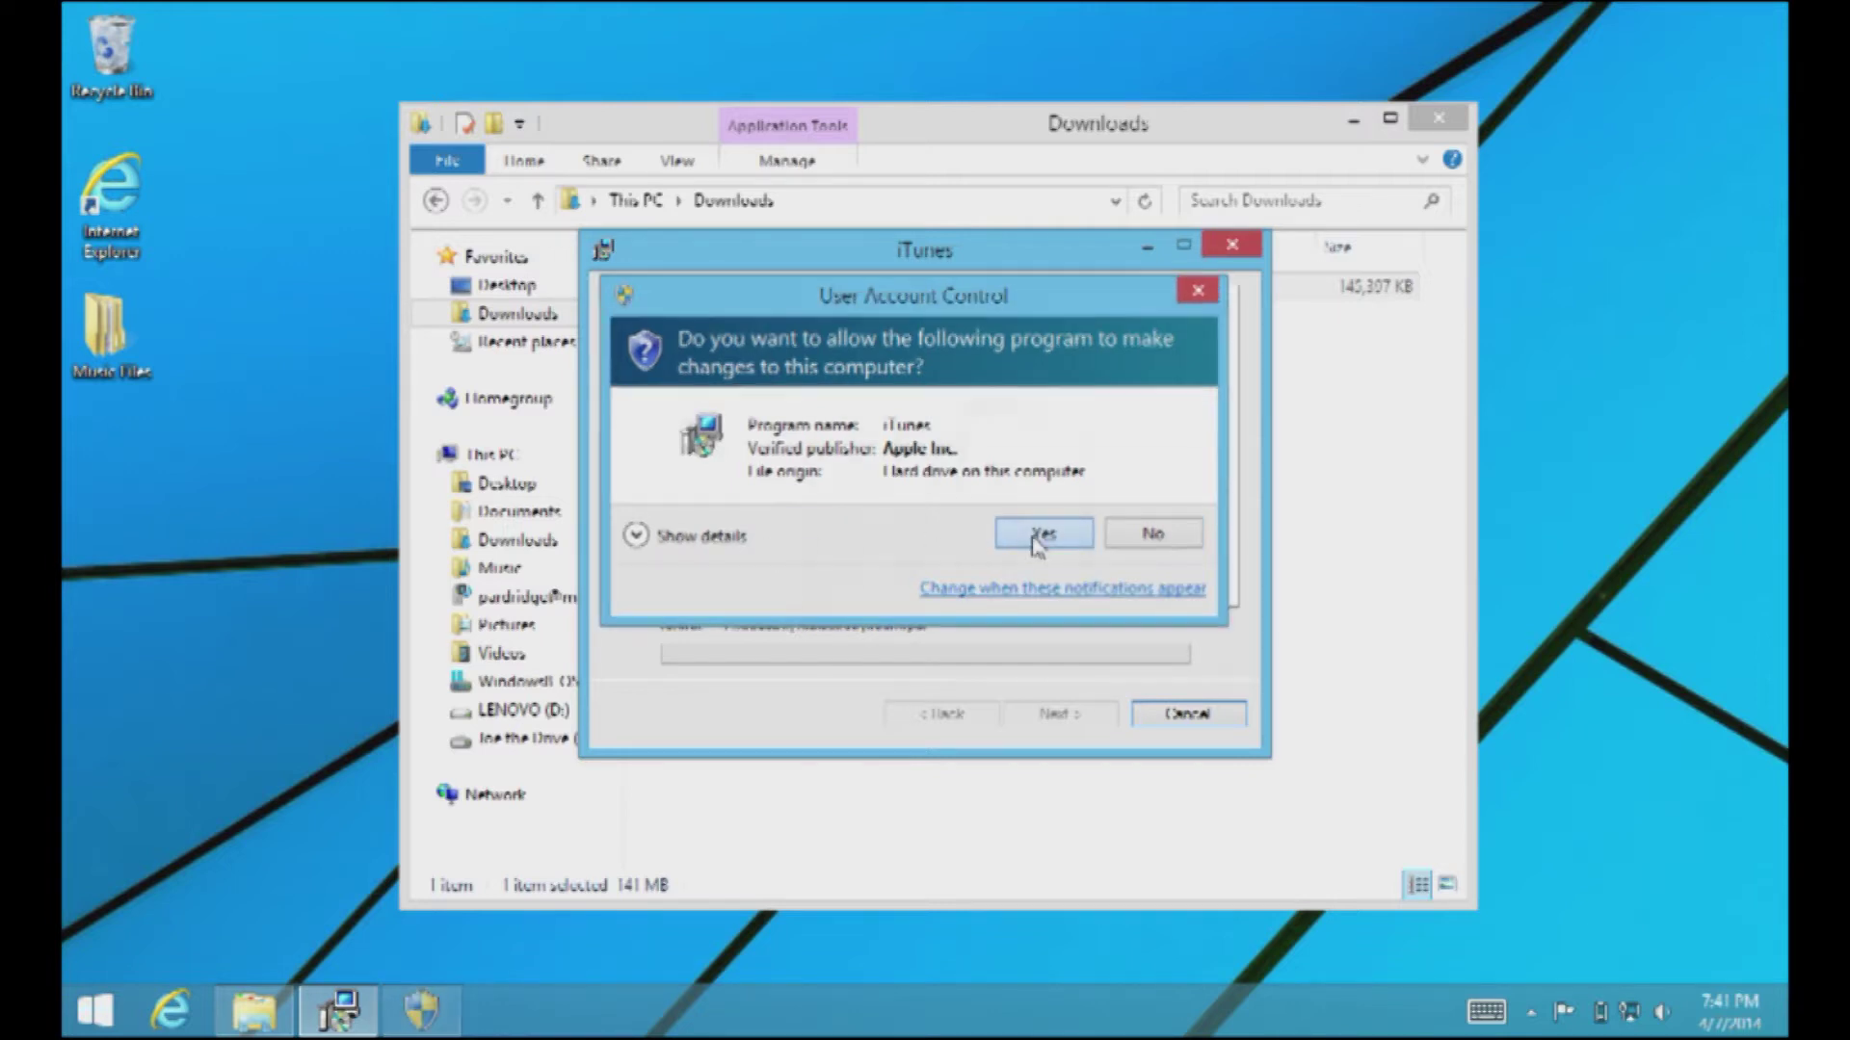
pyautogui.click(1041, 536)
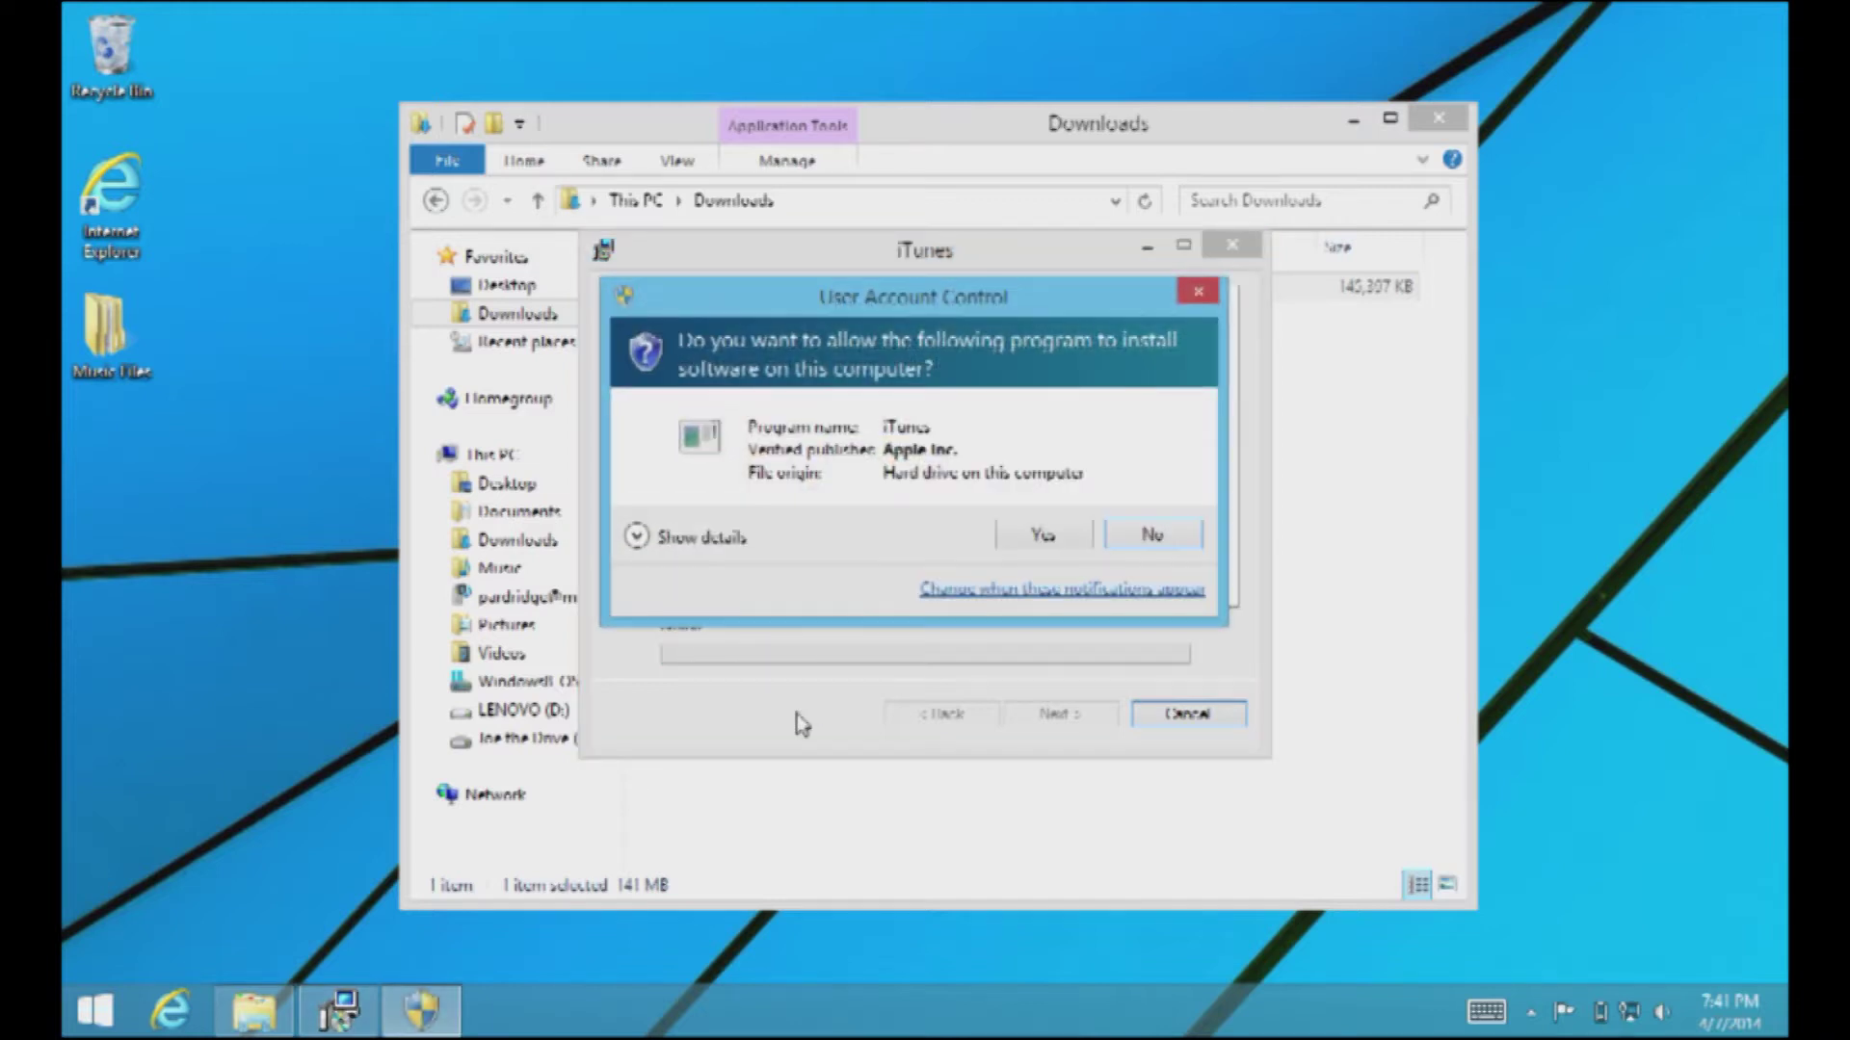
pyautogui.click(1034, 543)
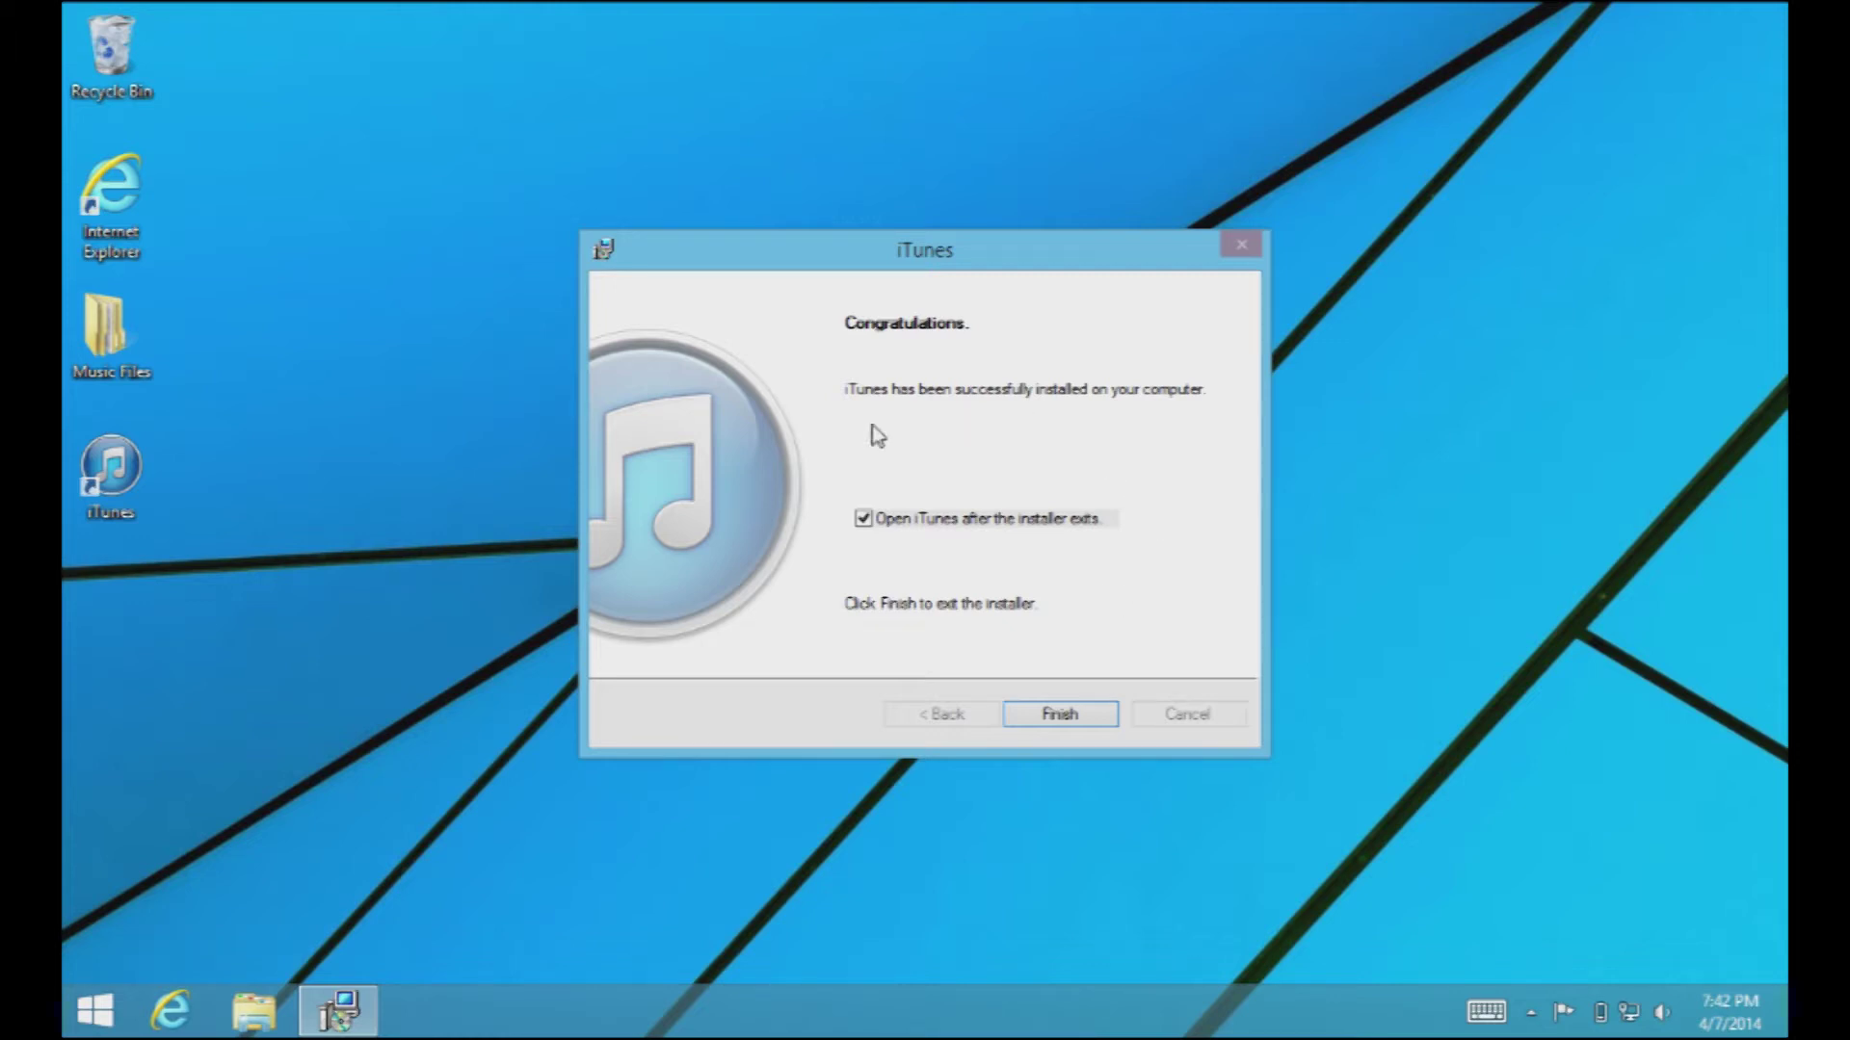
pyautogui.click(1060, 714)
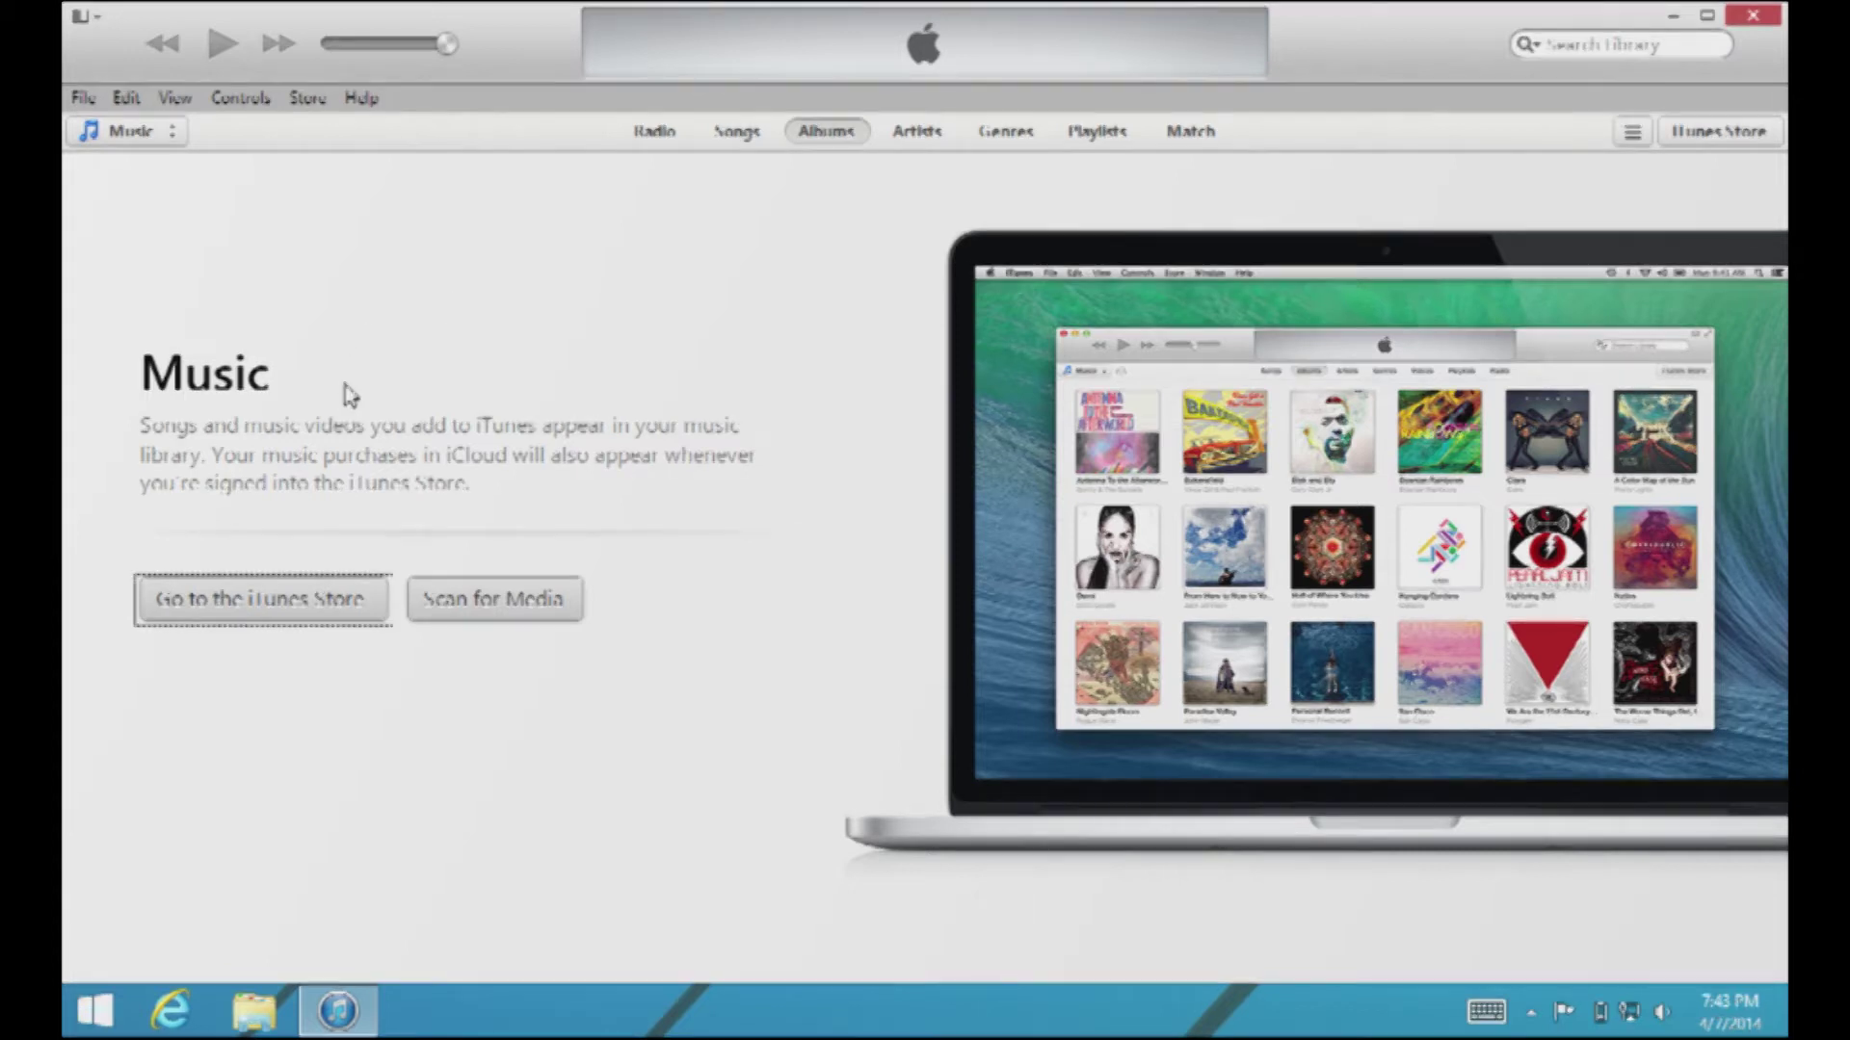
pyautogui.click(83, 32)
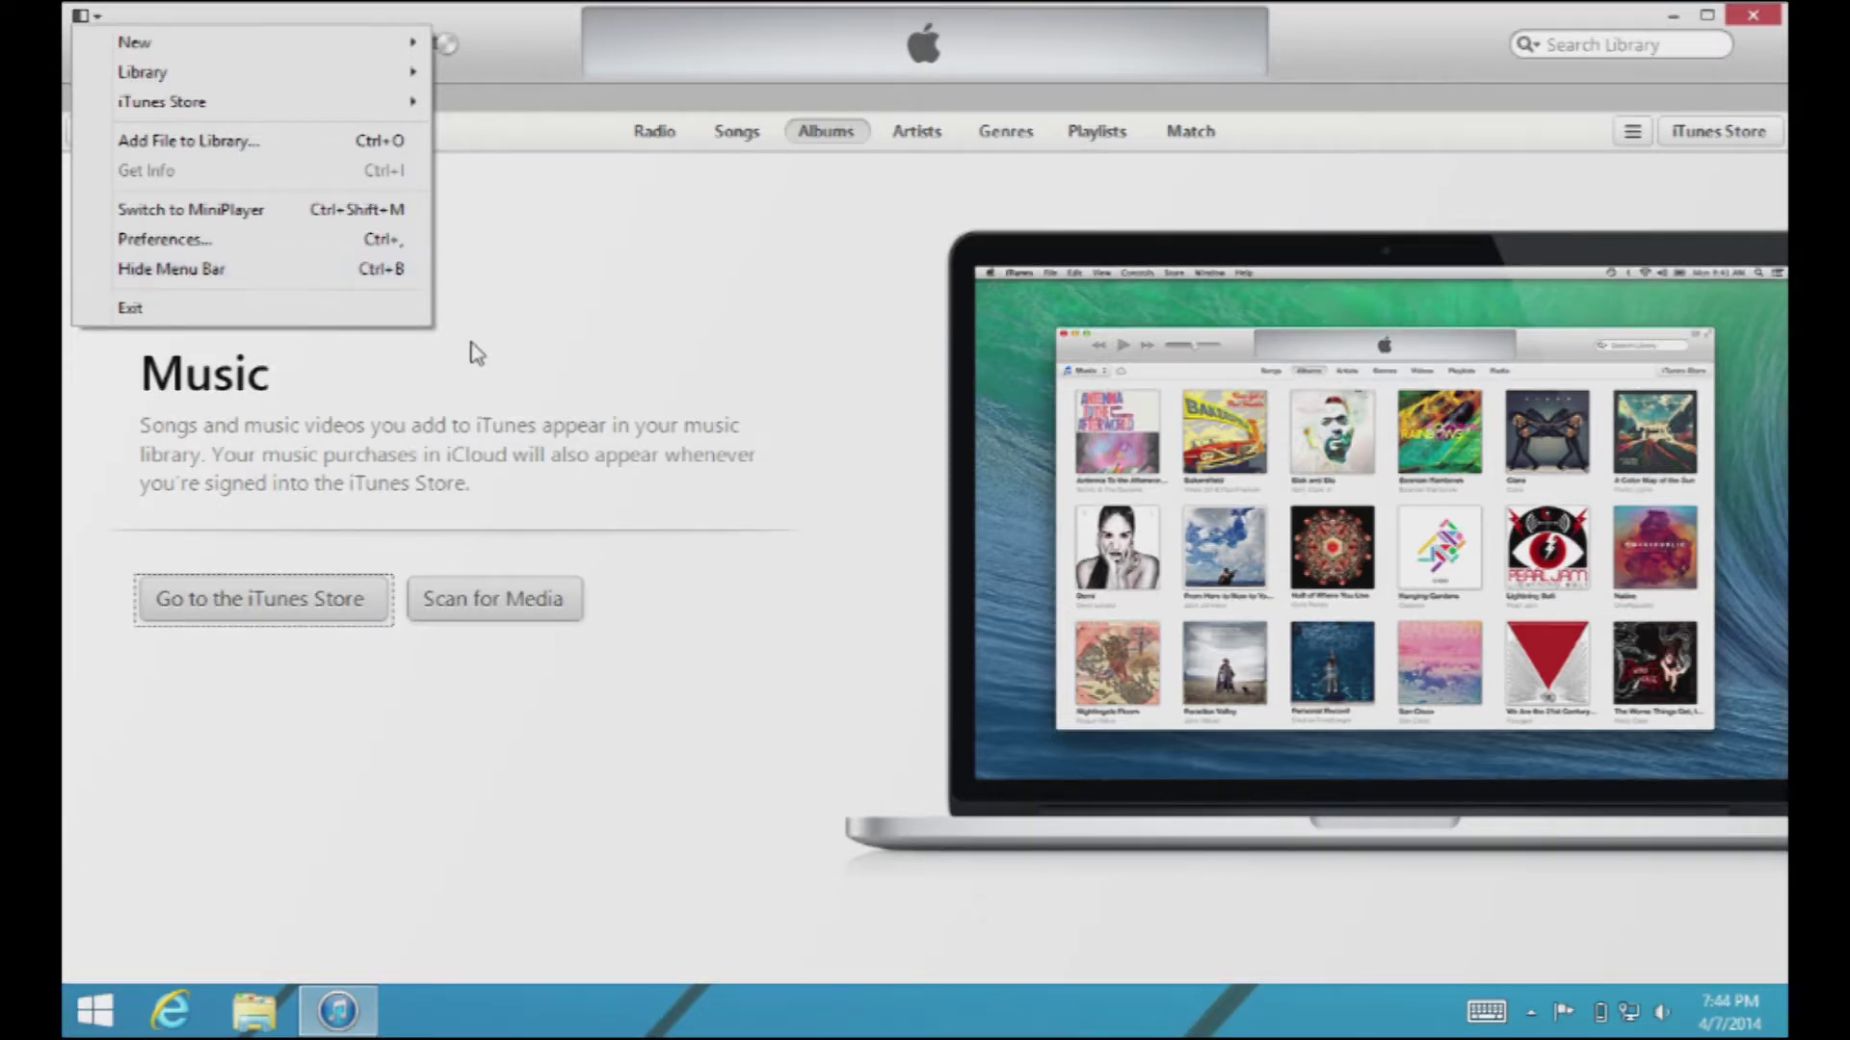
pyautogui.click(521, 276)
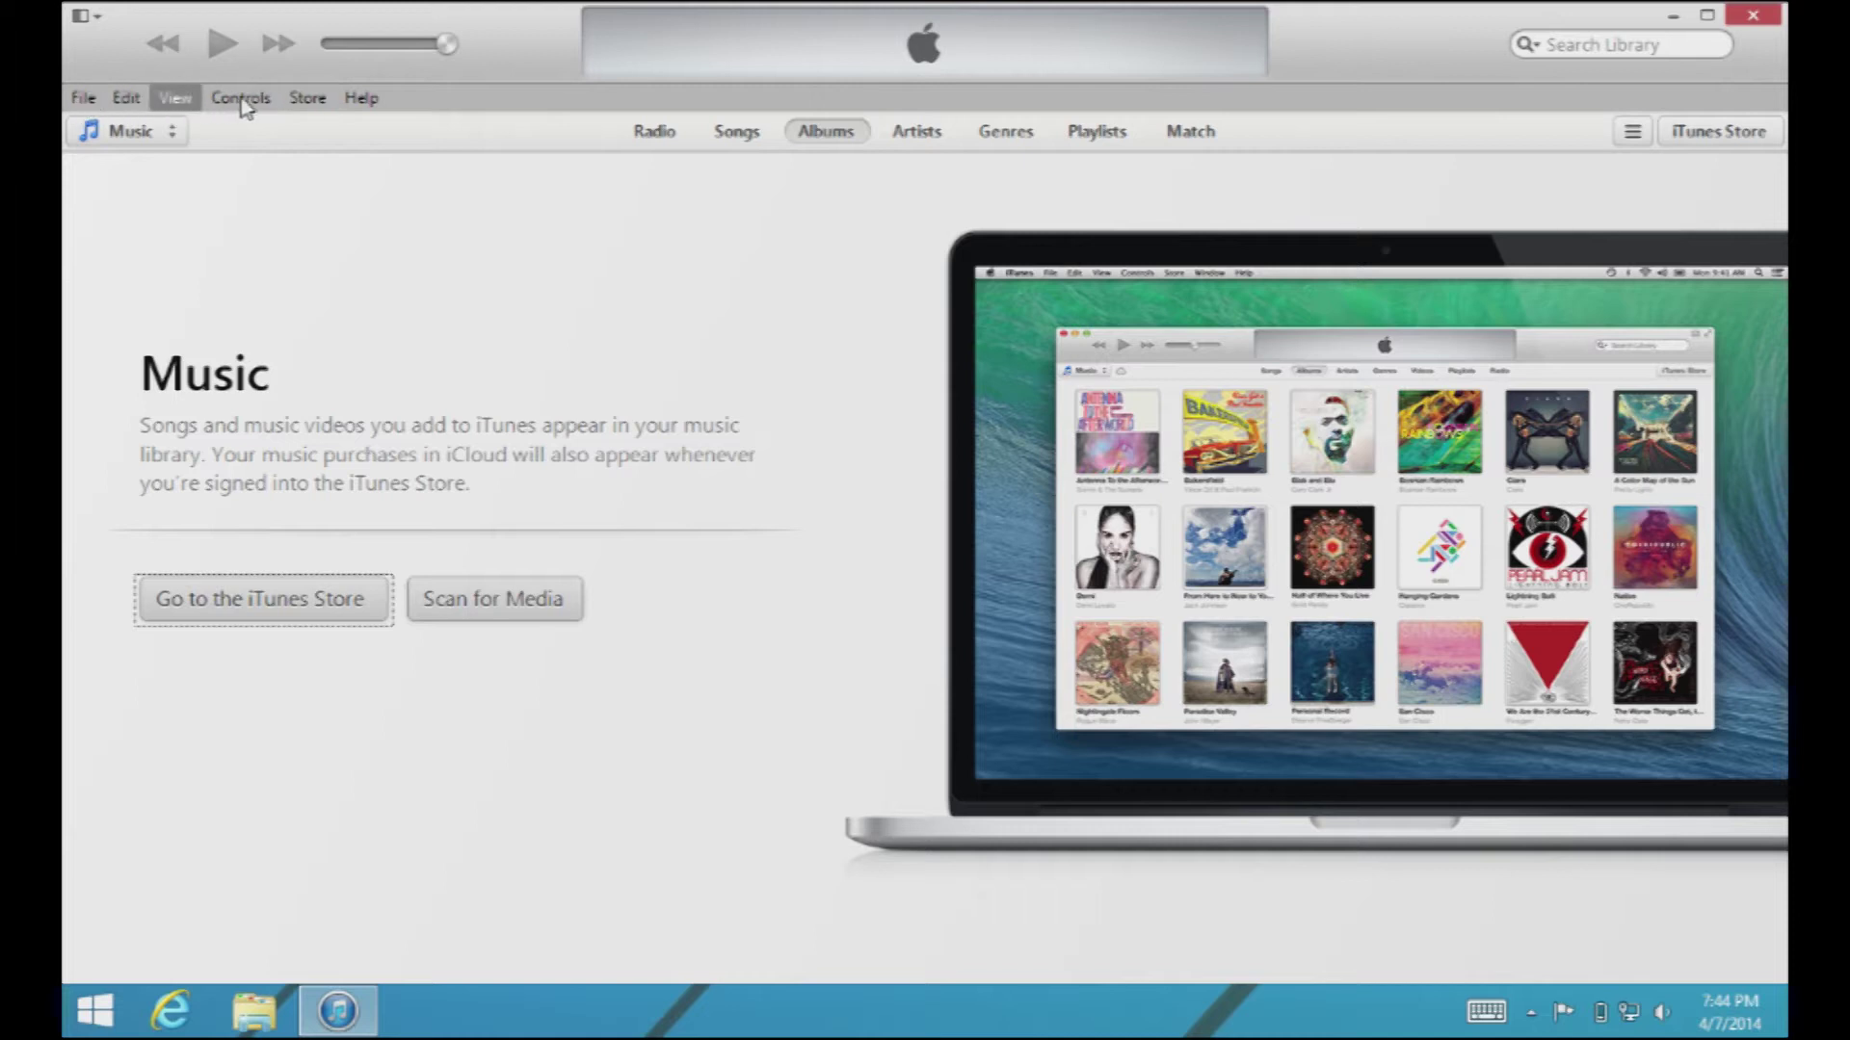
pyautogui.click(83, 16)
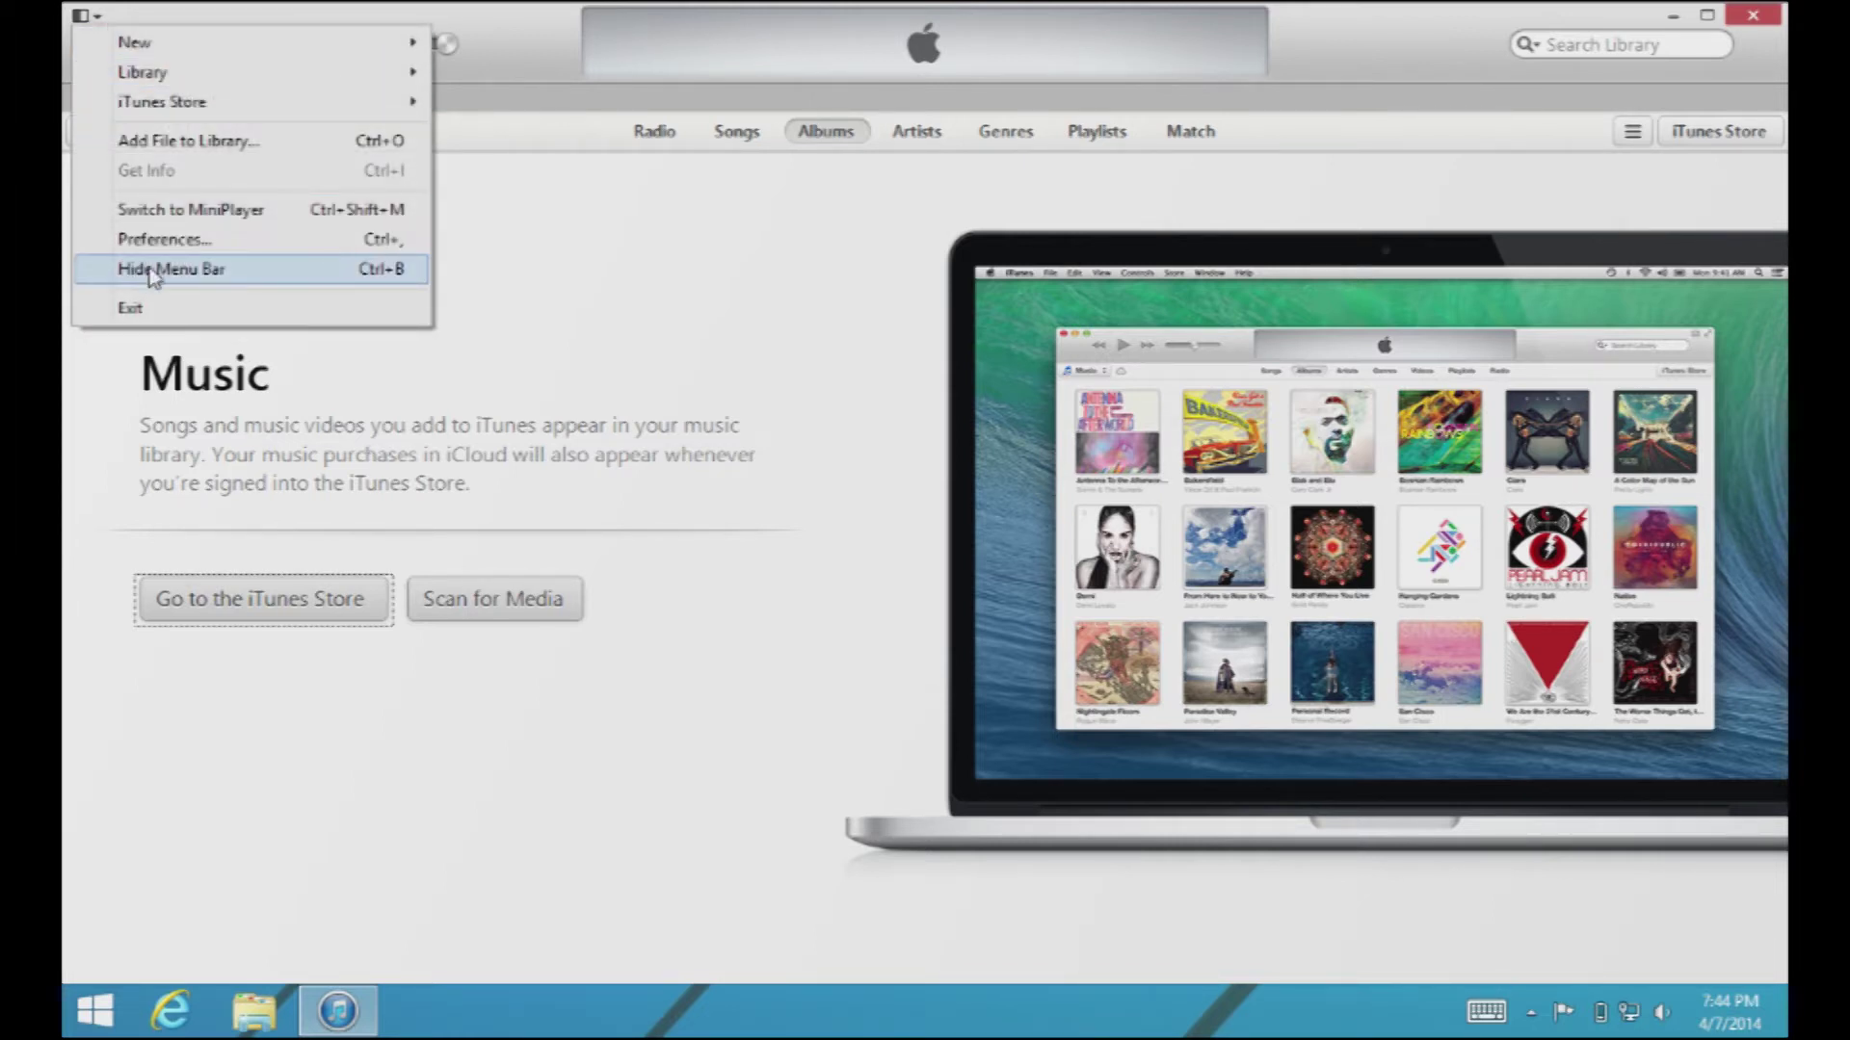
pyautogui.click(681, 374)
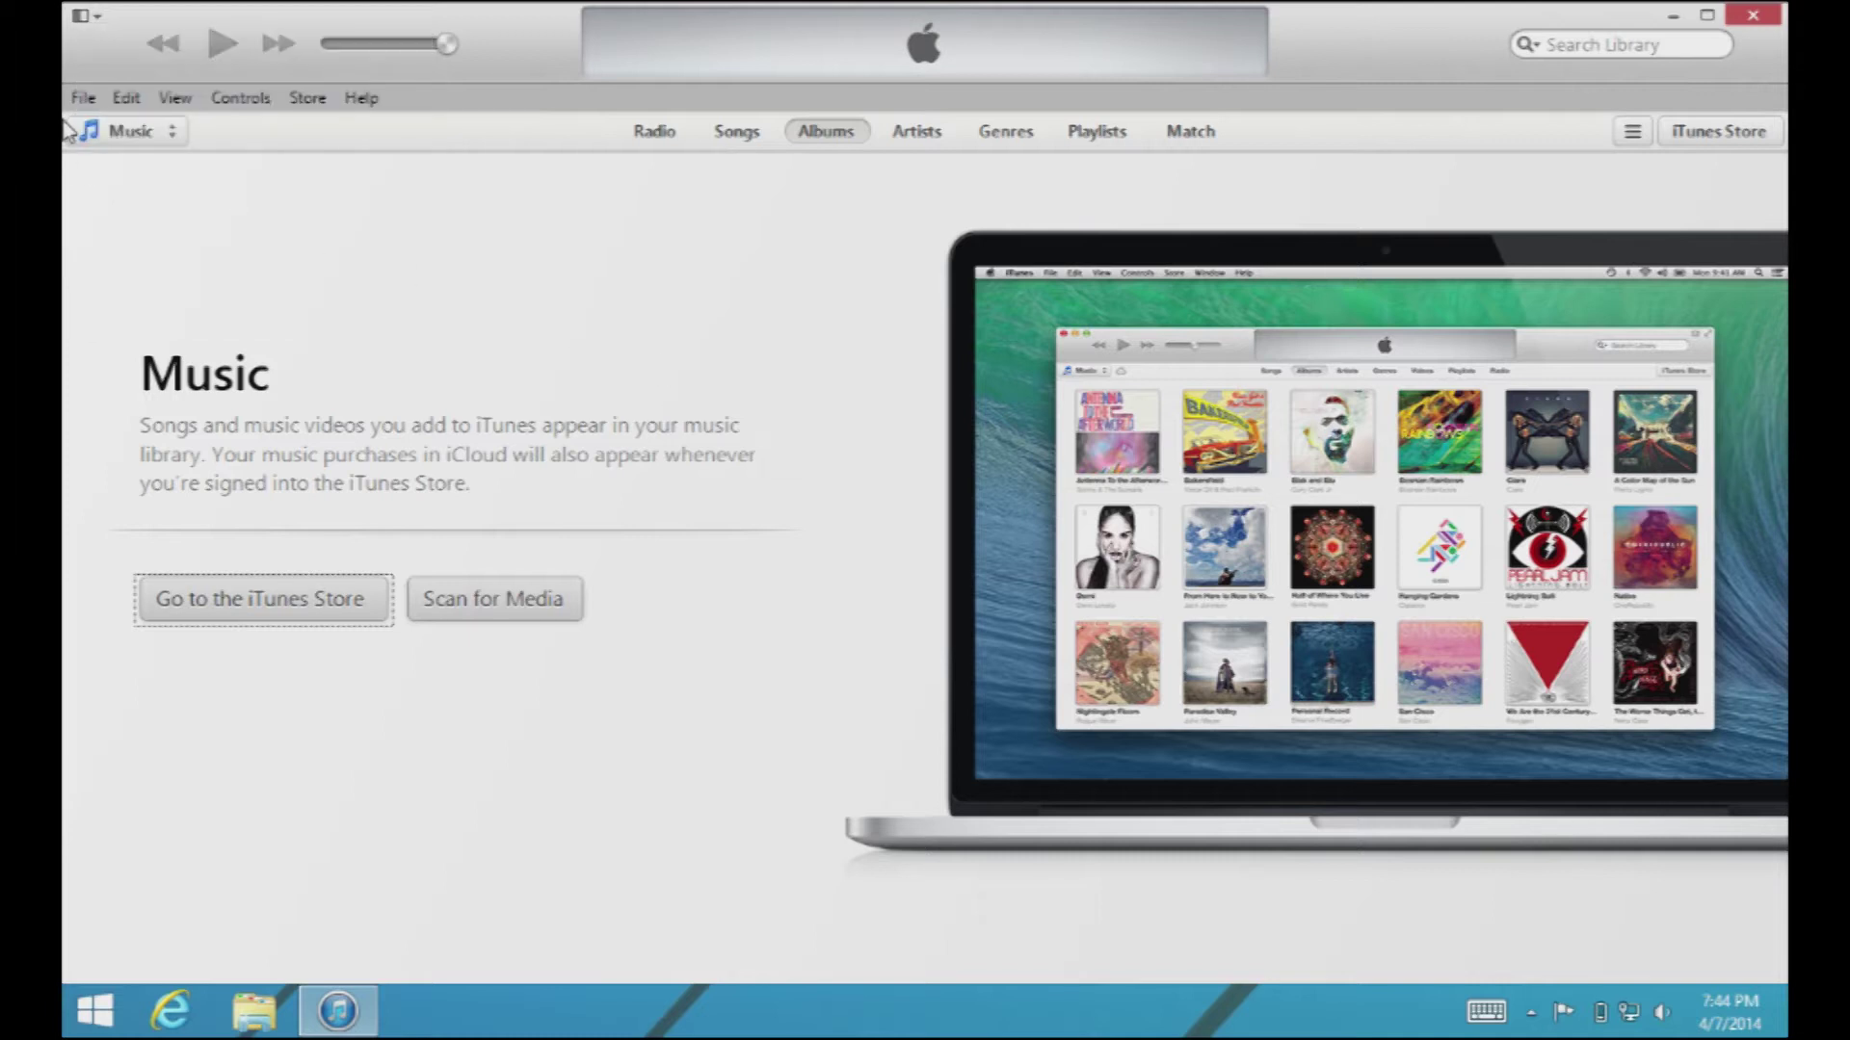
pyautogui.click(80, 21)
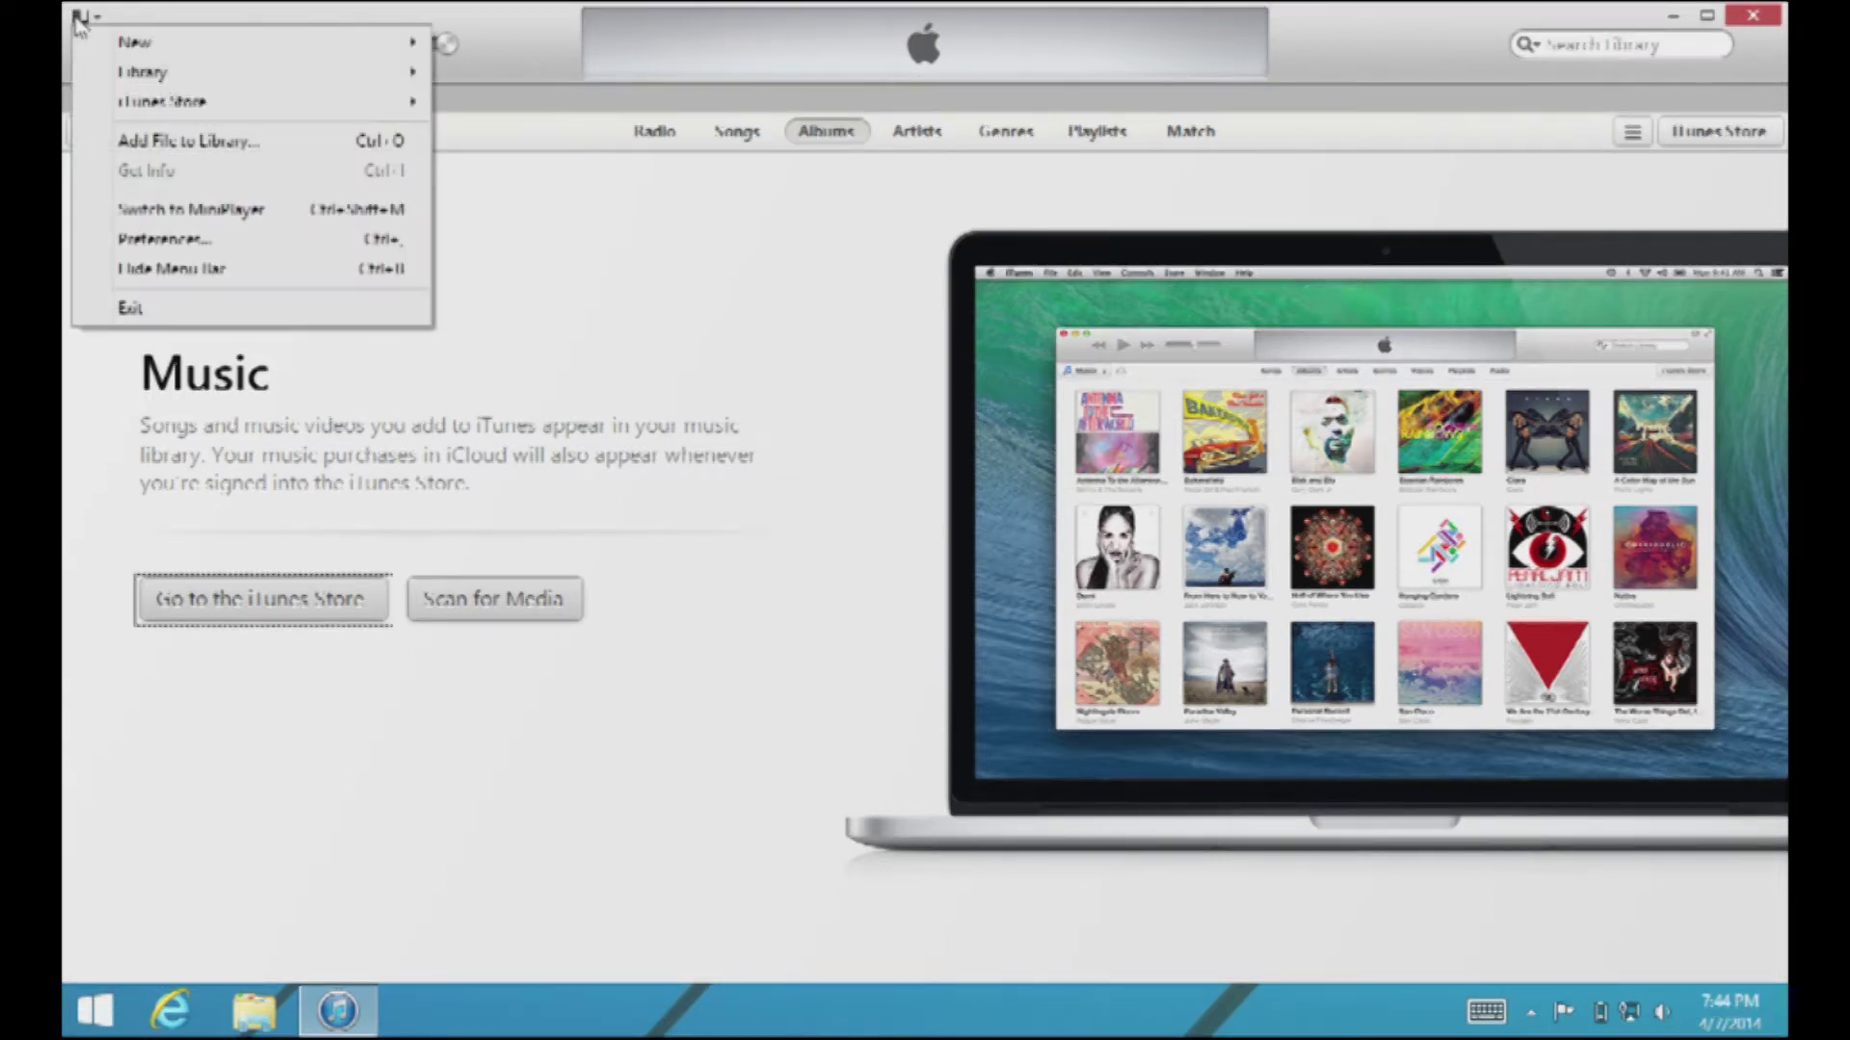
pyautogui.click(122, 15)
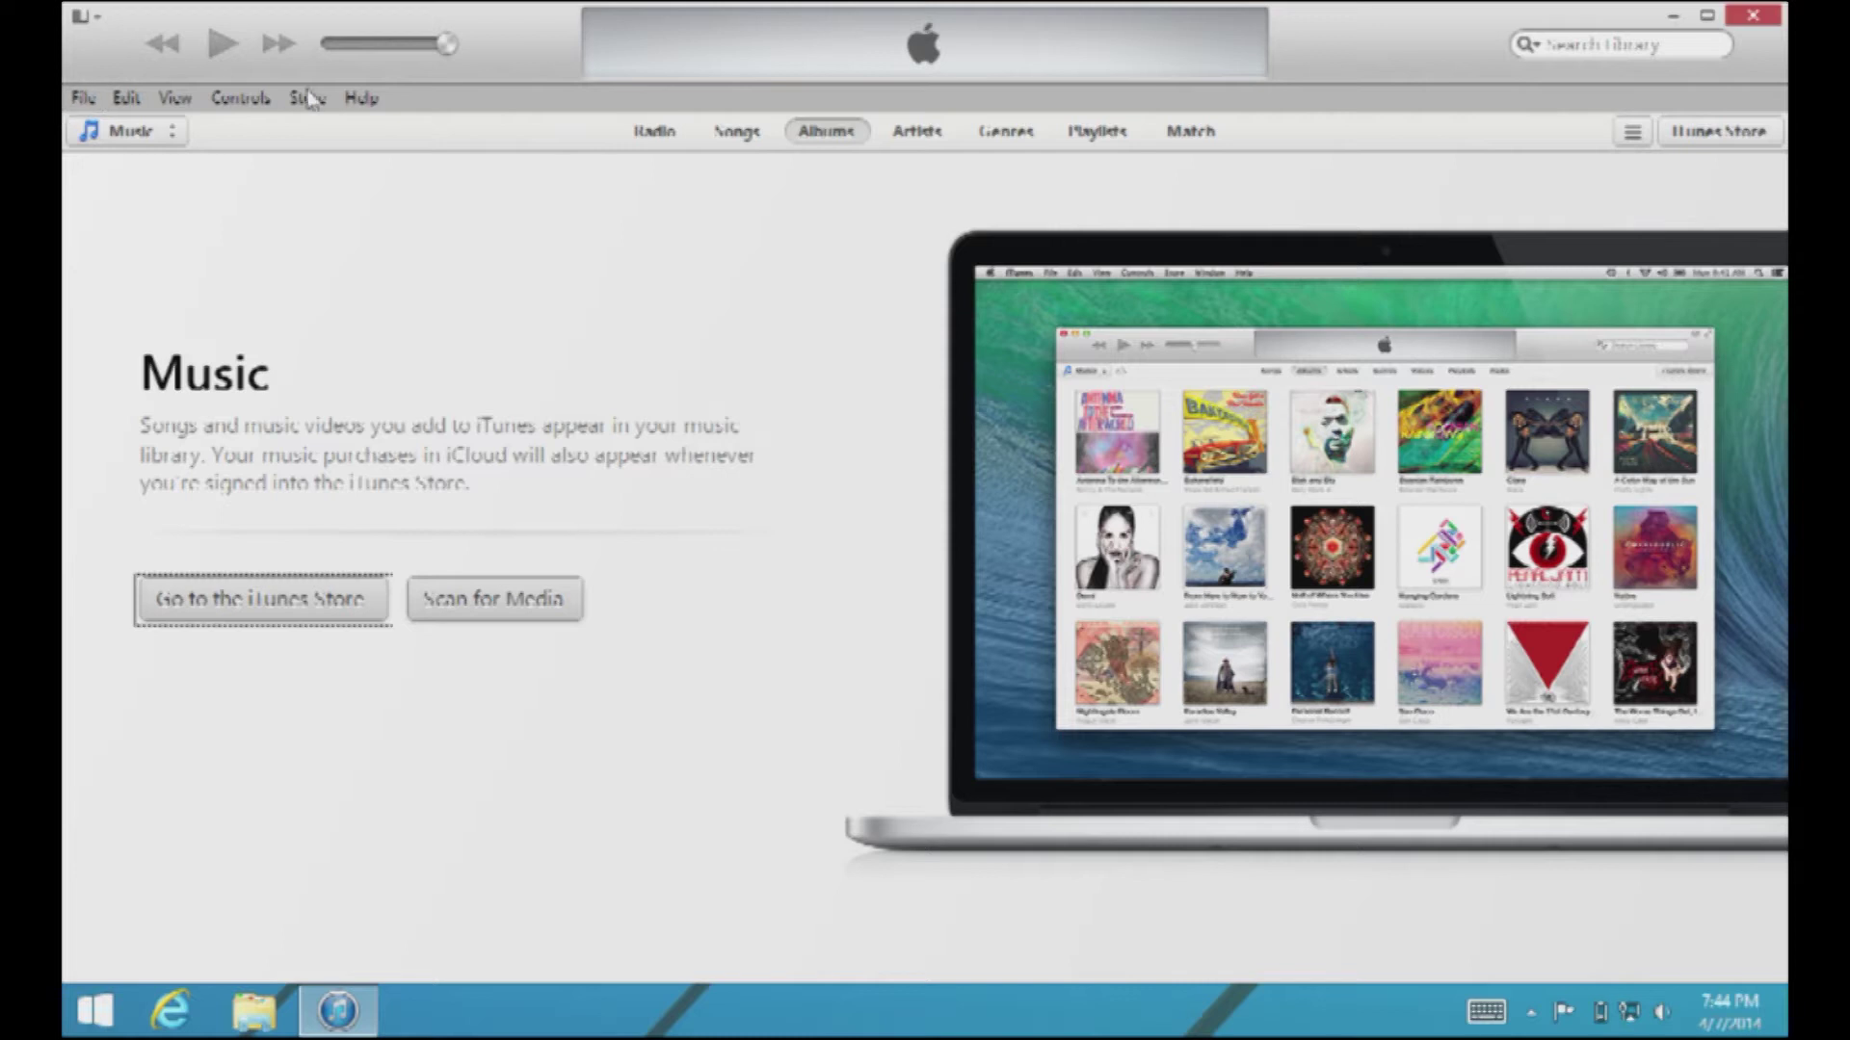
pyautogui.click(84, 98)
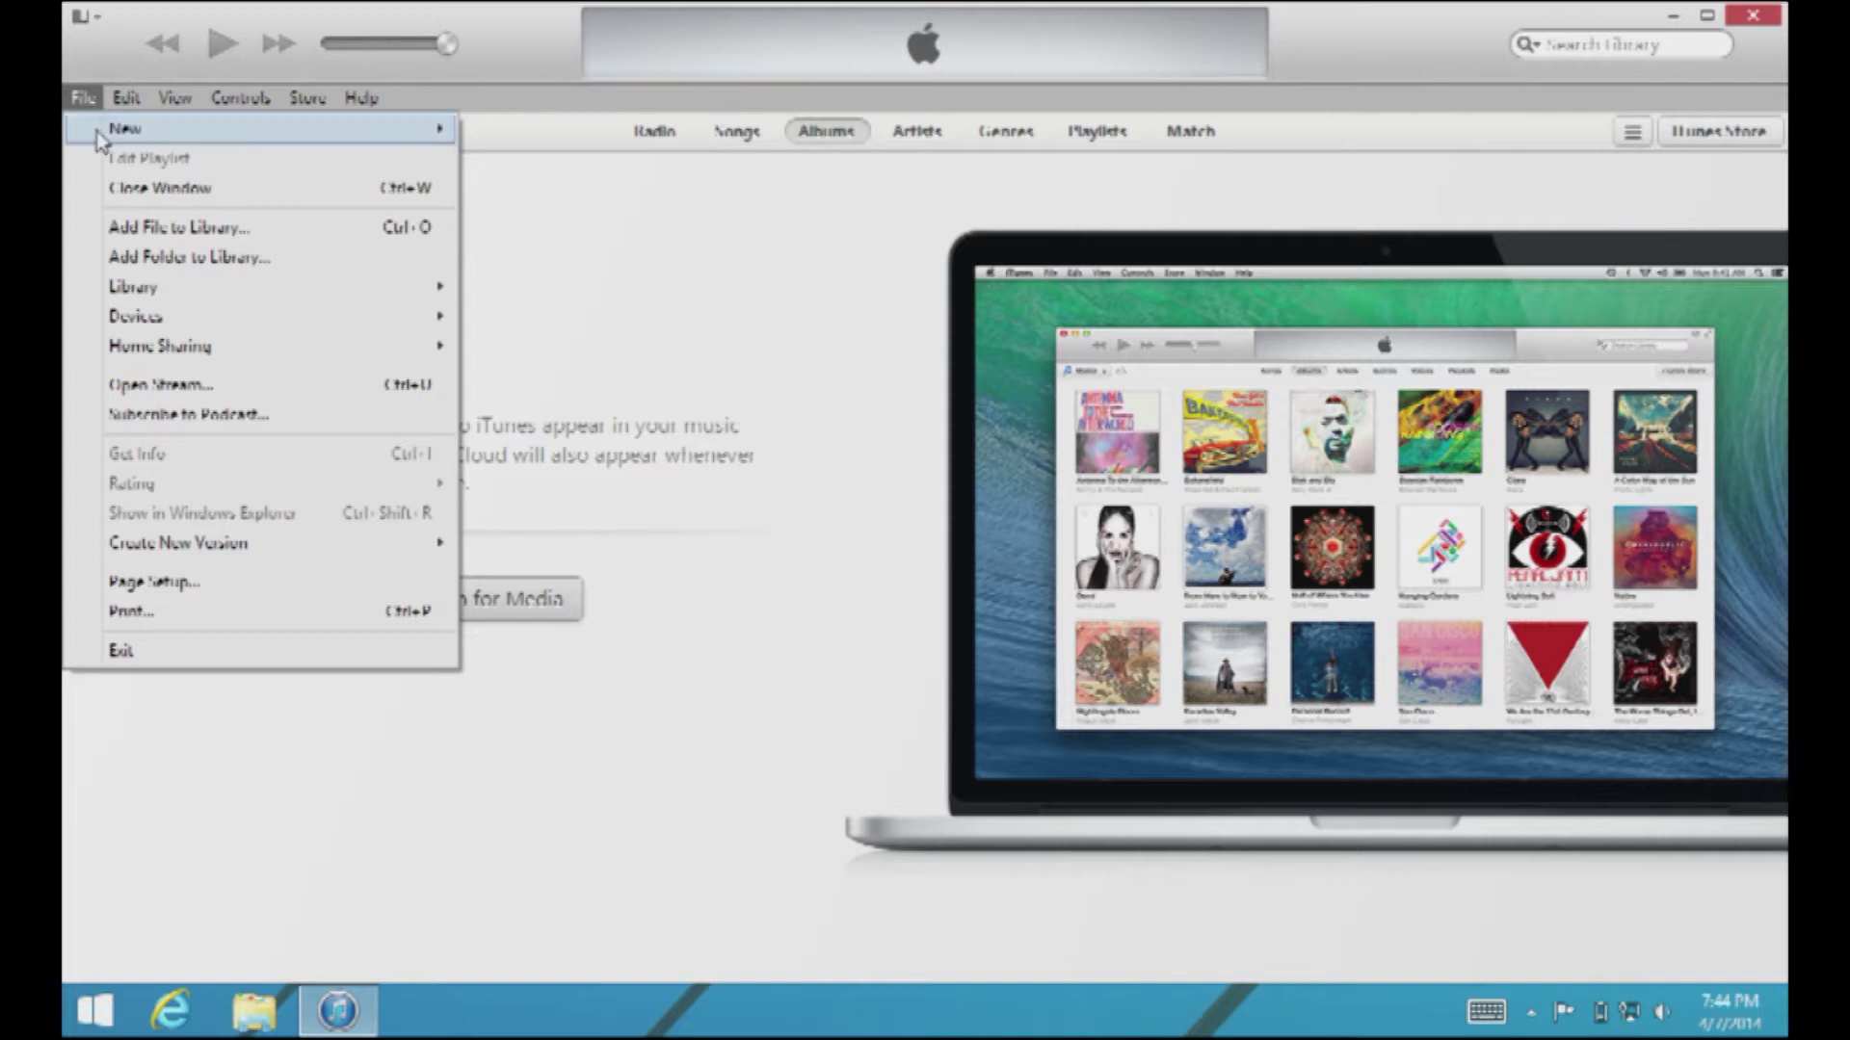
pyautogui.moveTo(99, 139)
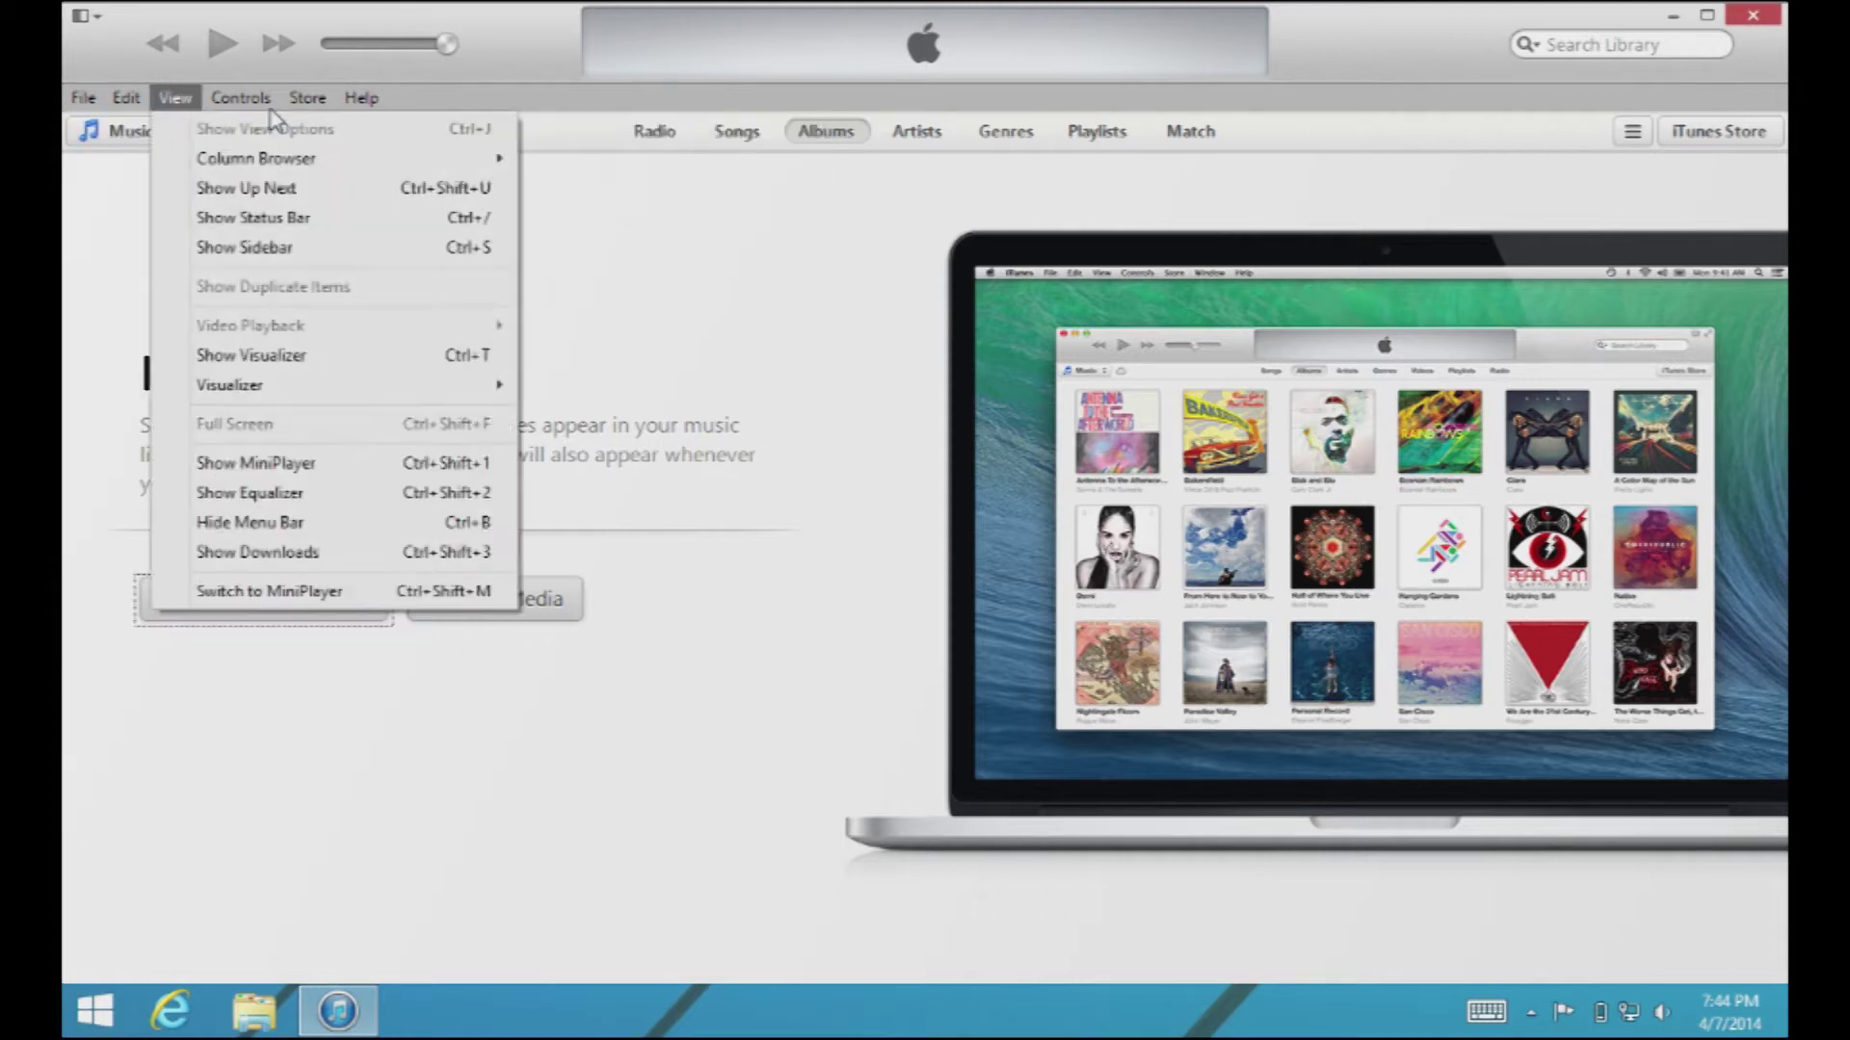
pyautogui.moveTo(417, 140)
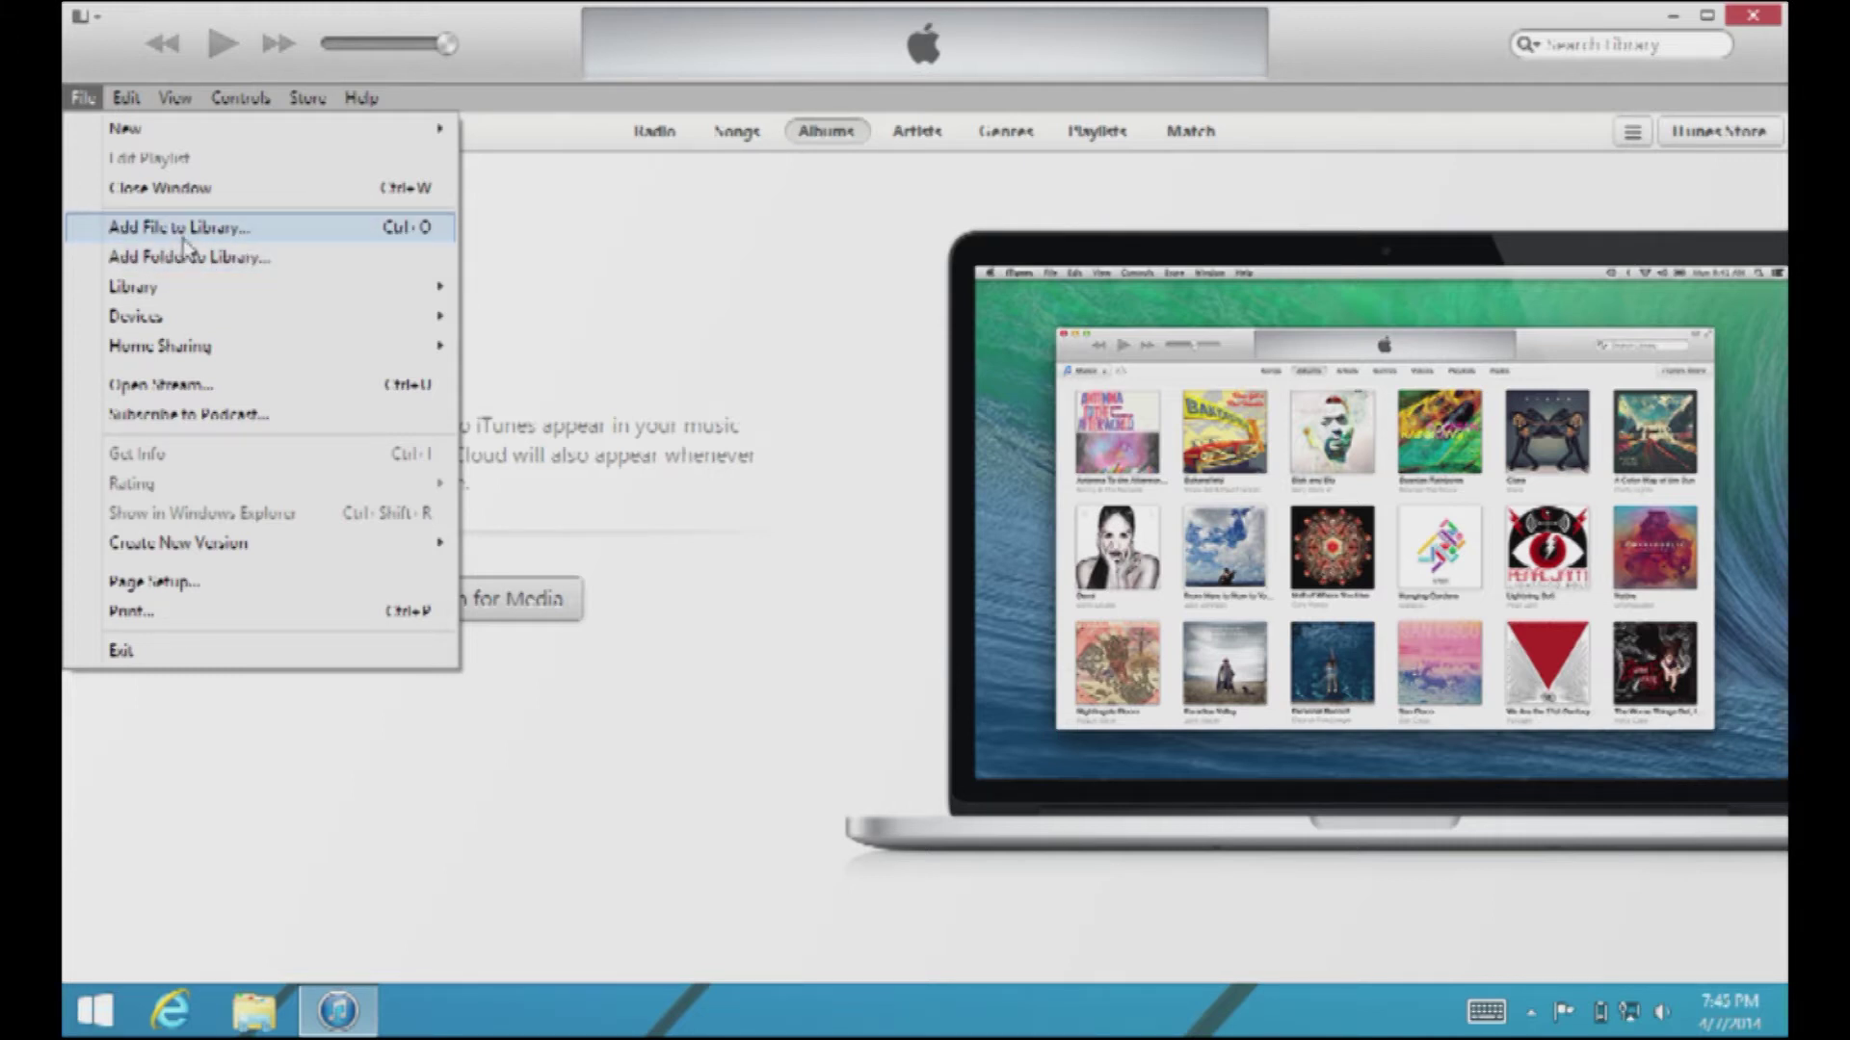
pyautogui.moveTo(182, 286)
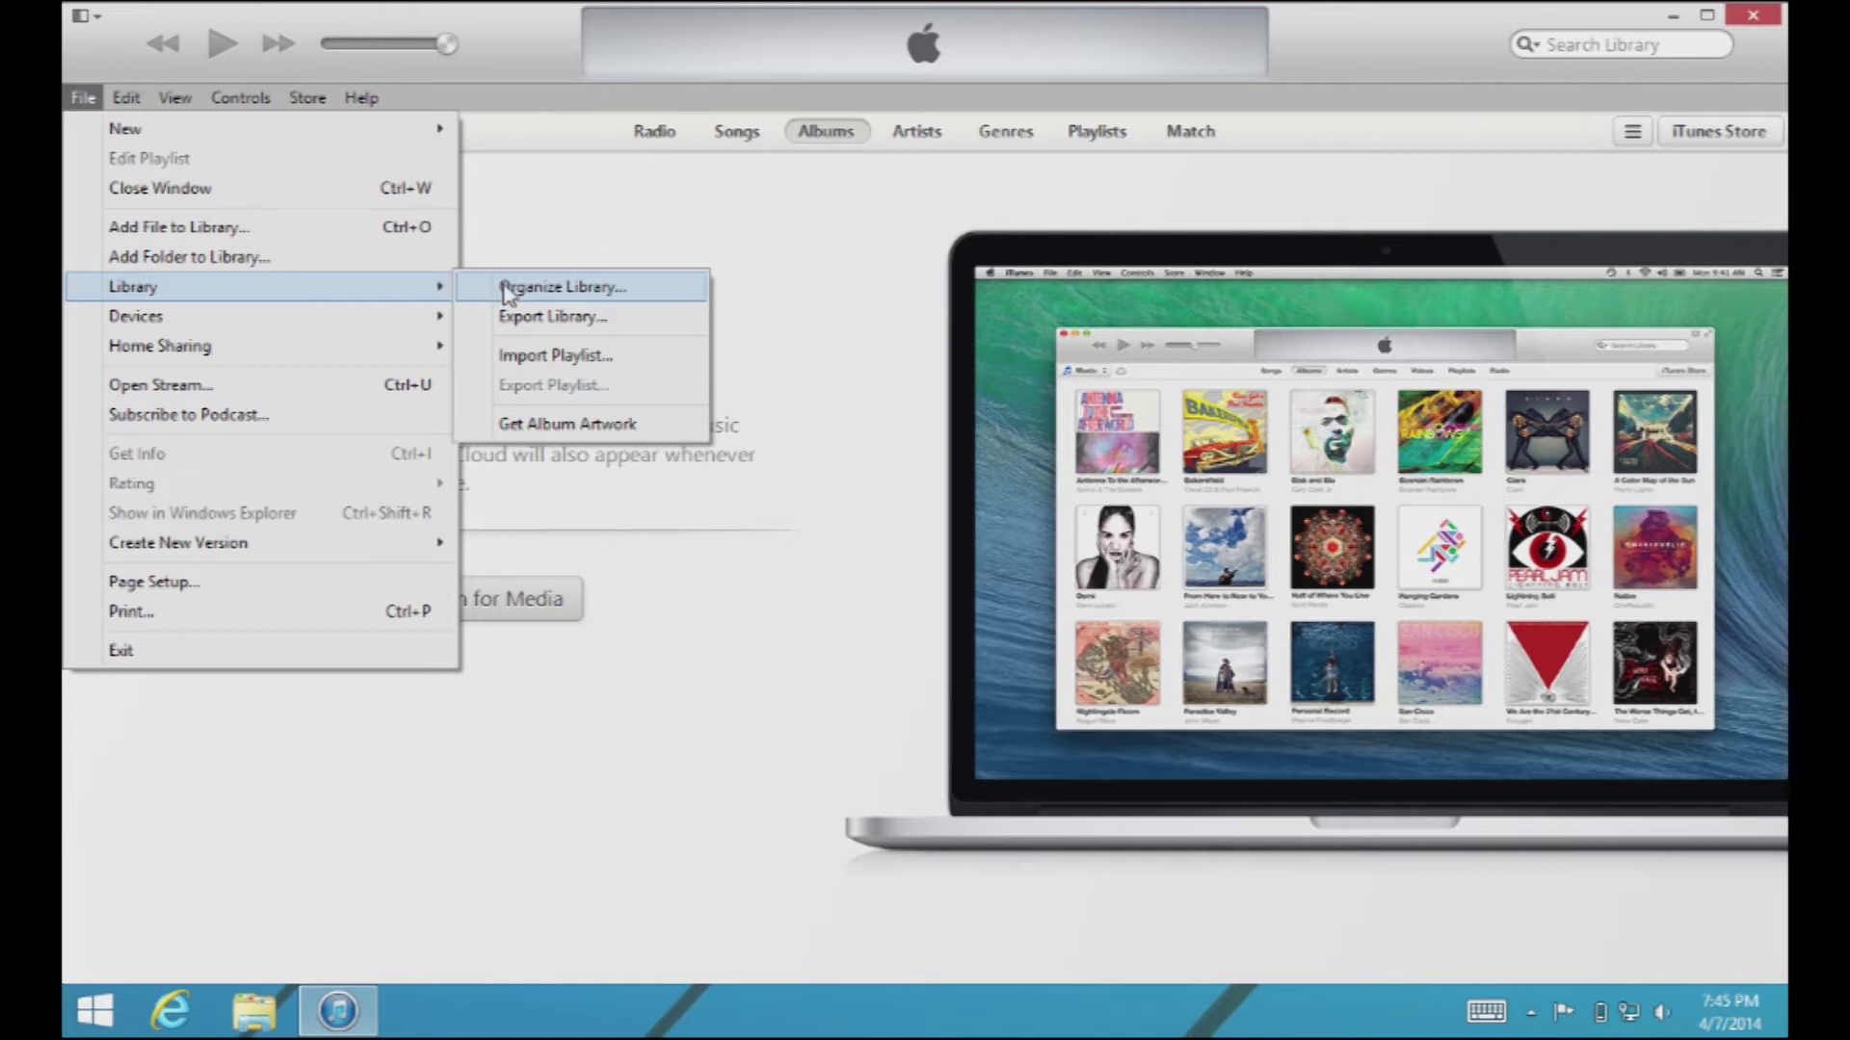
pyautogui.moveTo(173, 324)
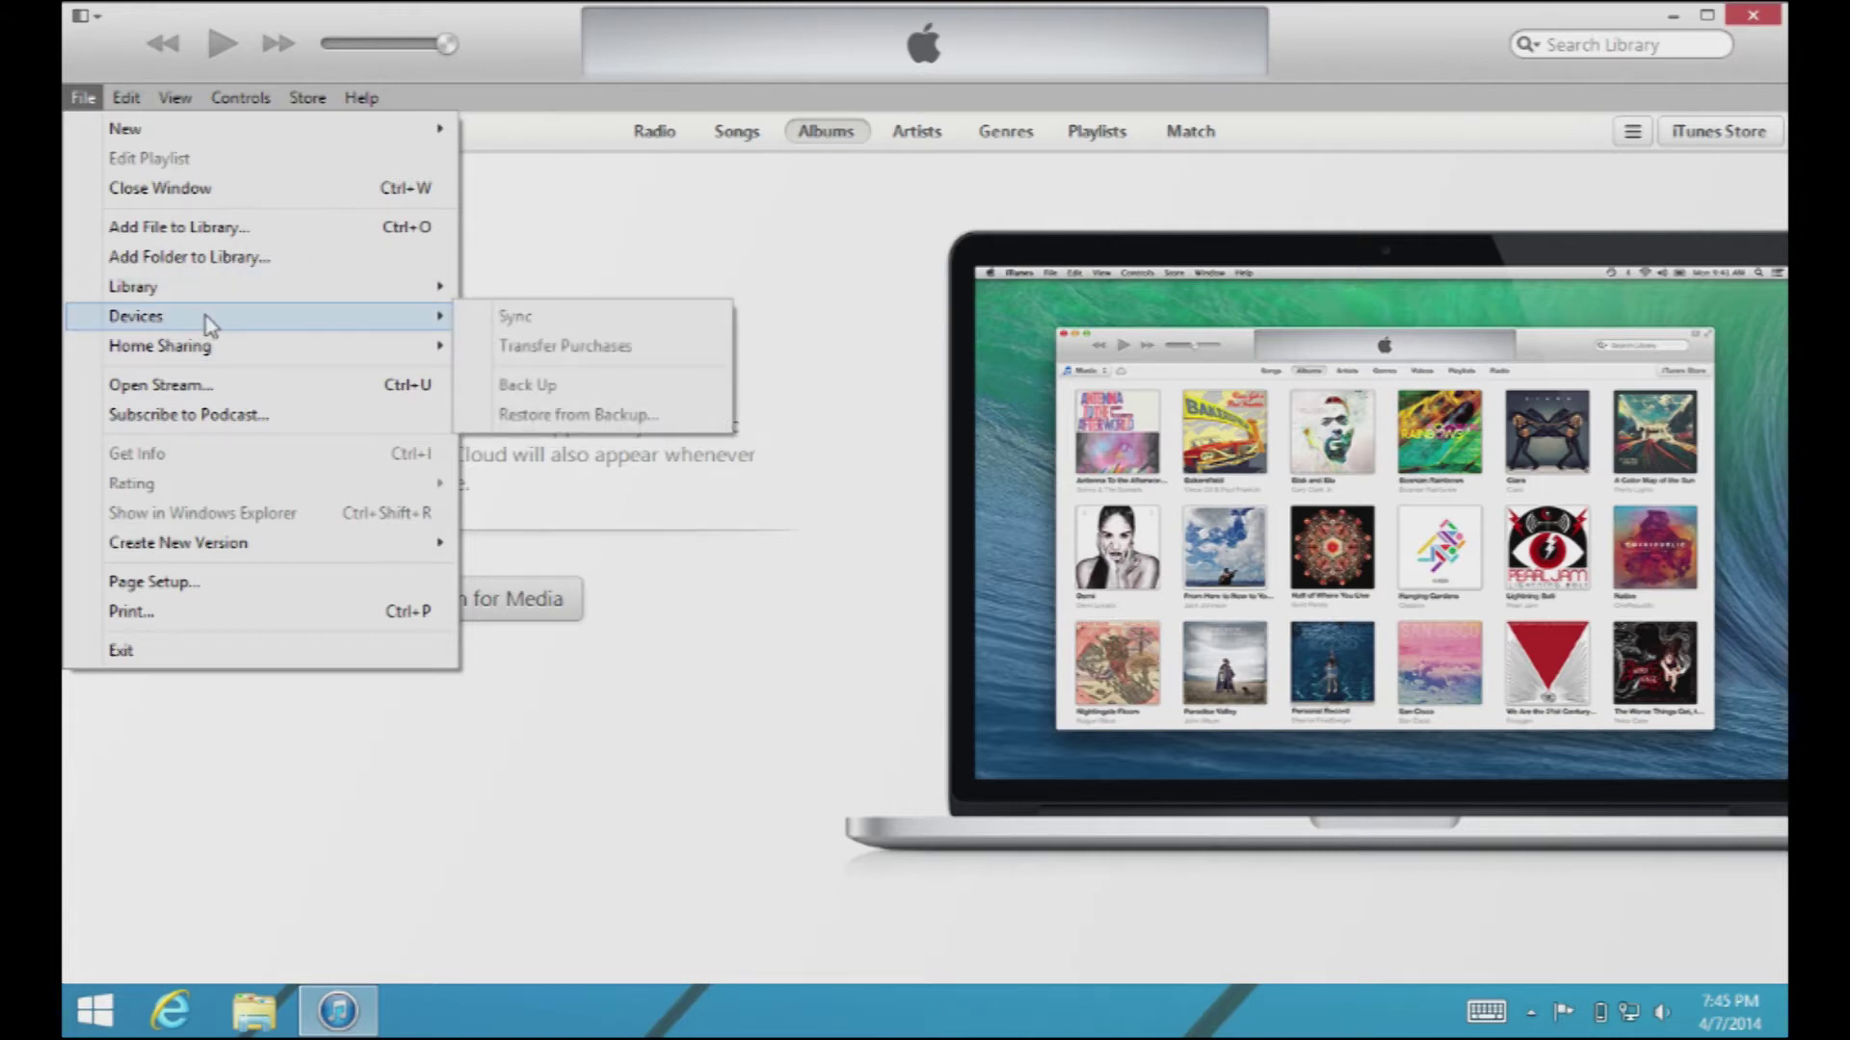
pyautogui.moveTo(218, 349)
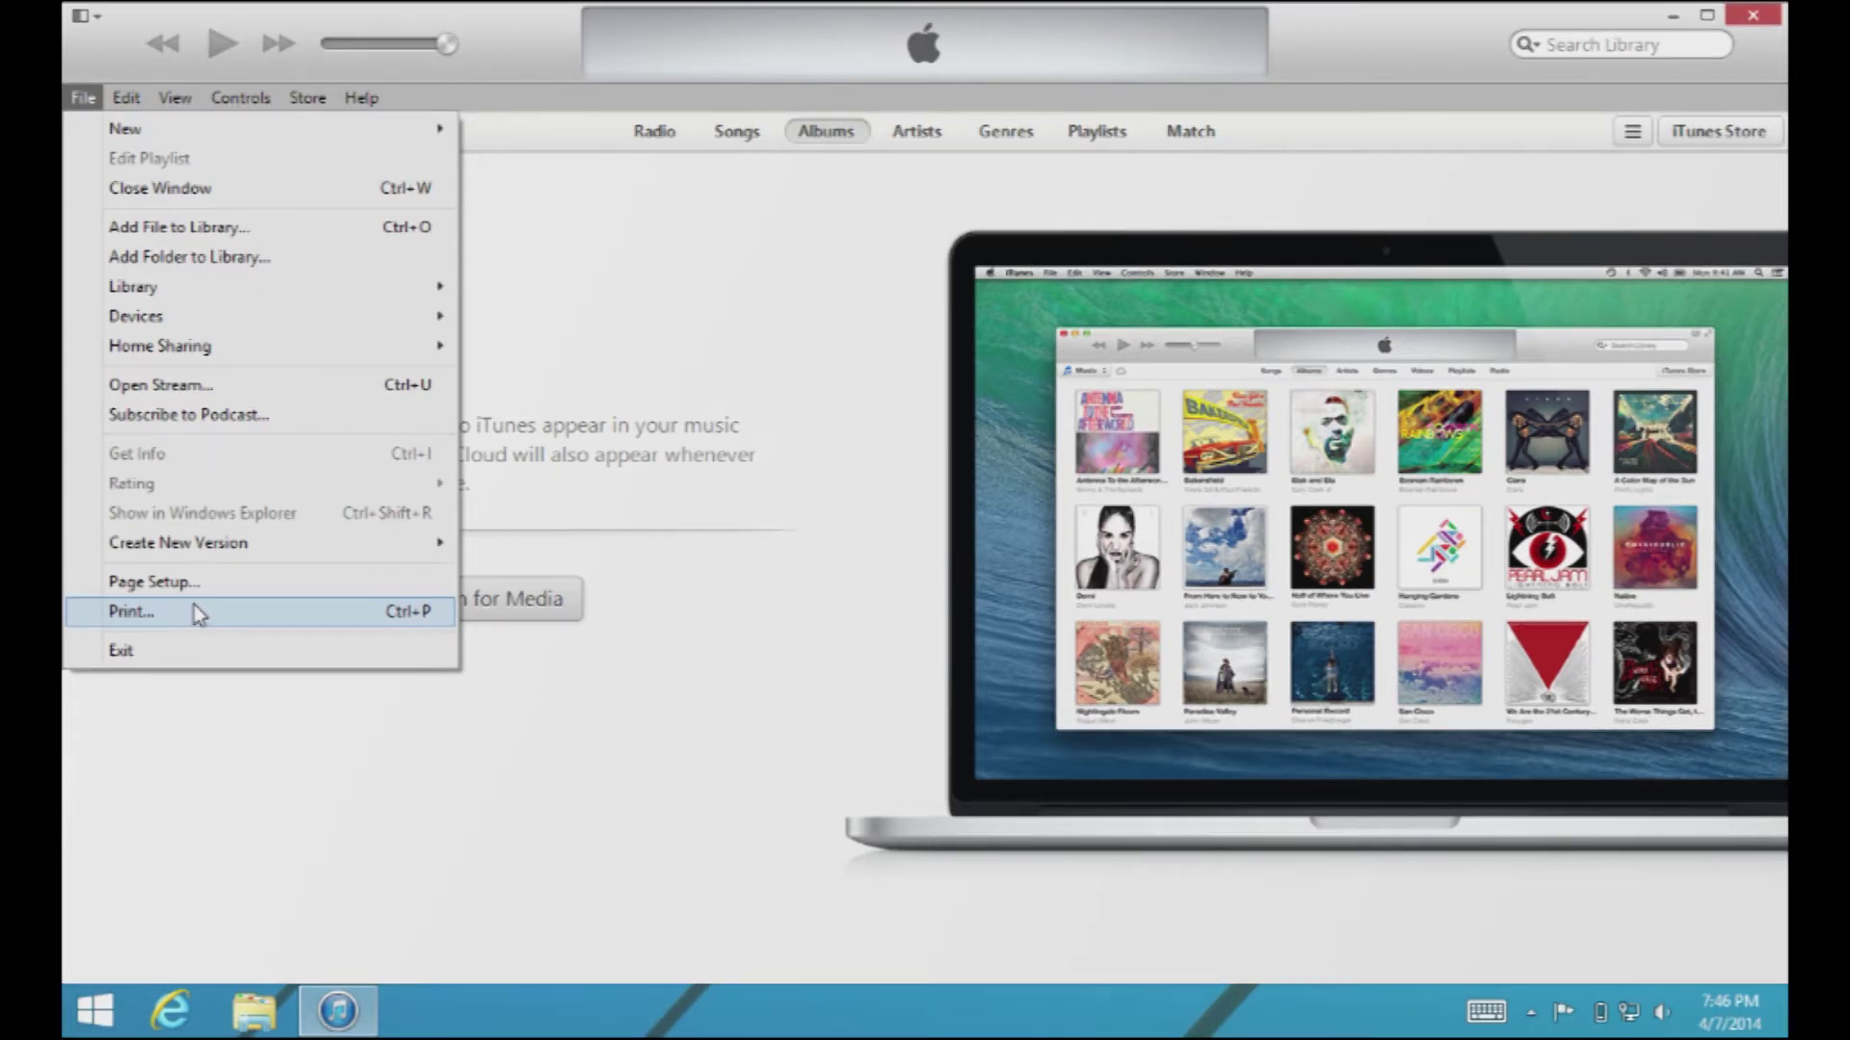
pyautogui.click(241, 727)
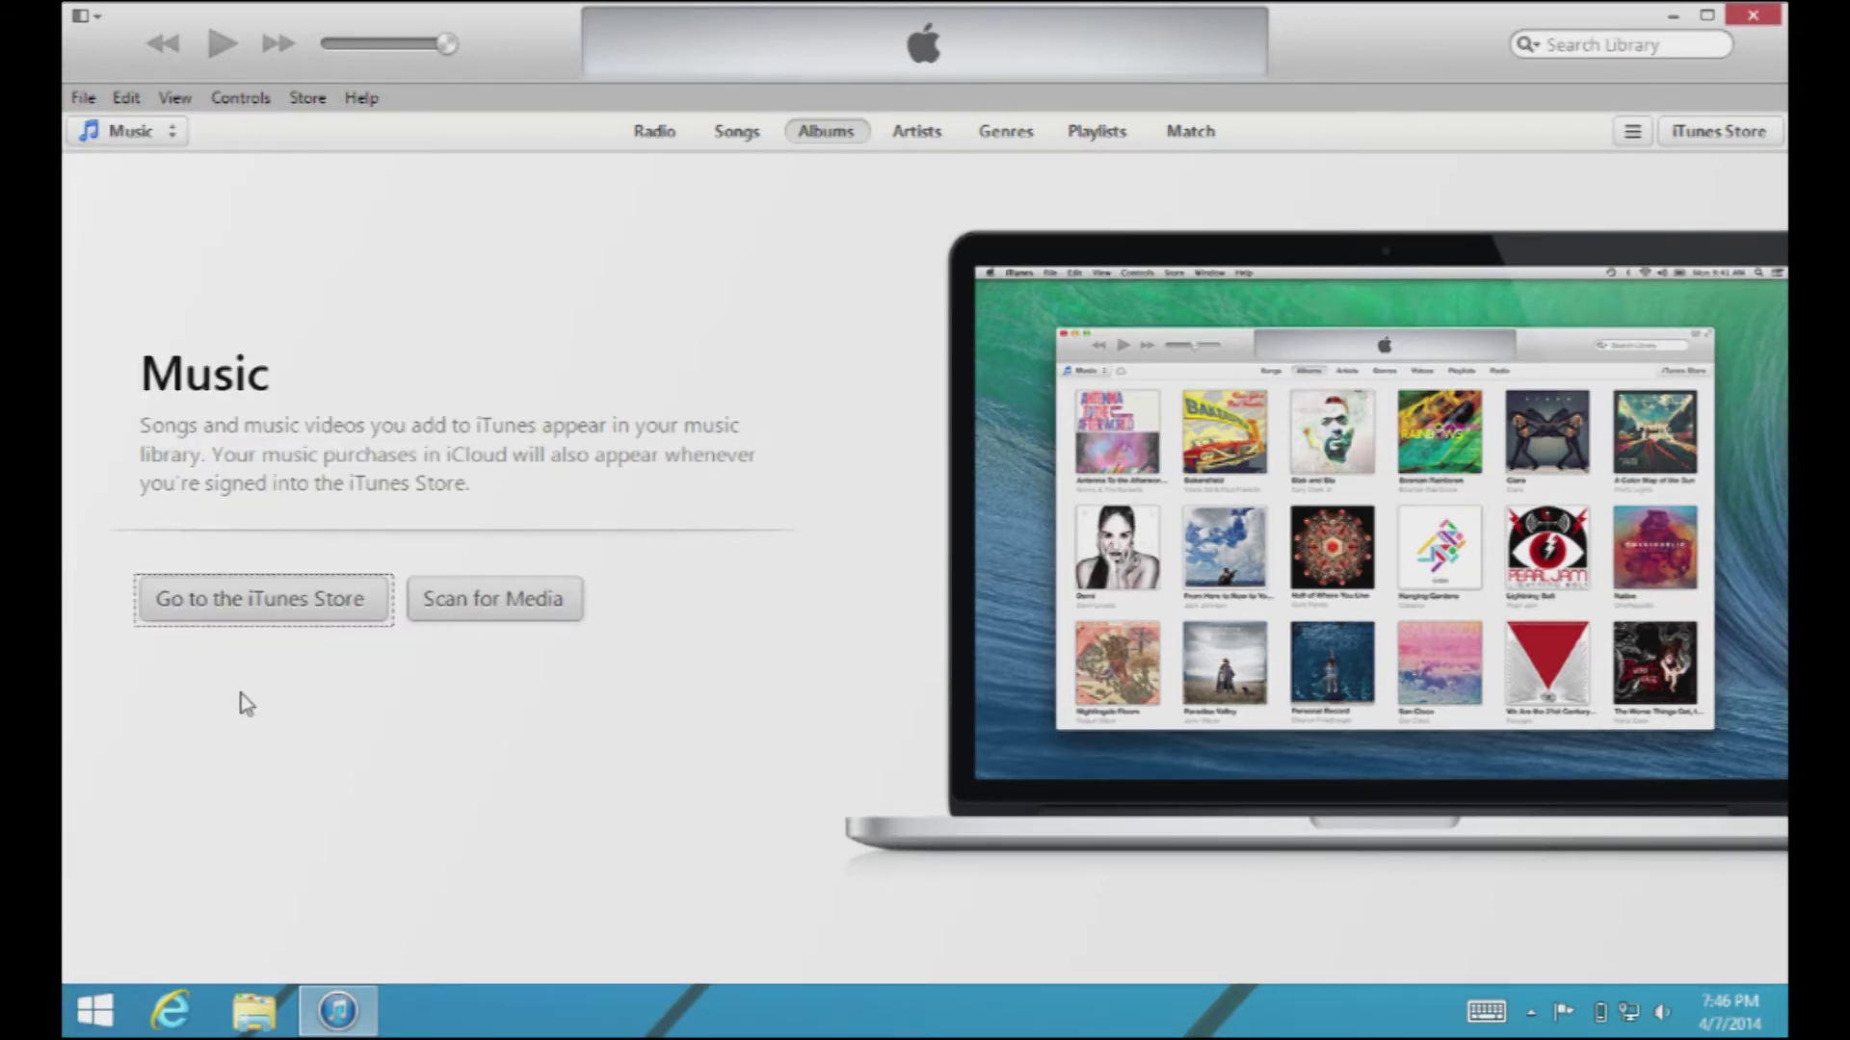
pyautogui.click(83, 97)
pyautogui.press('Right')
pyautogui.moveTo(83, 98)
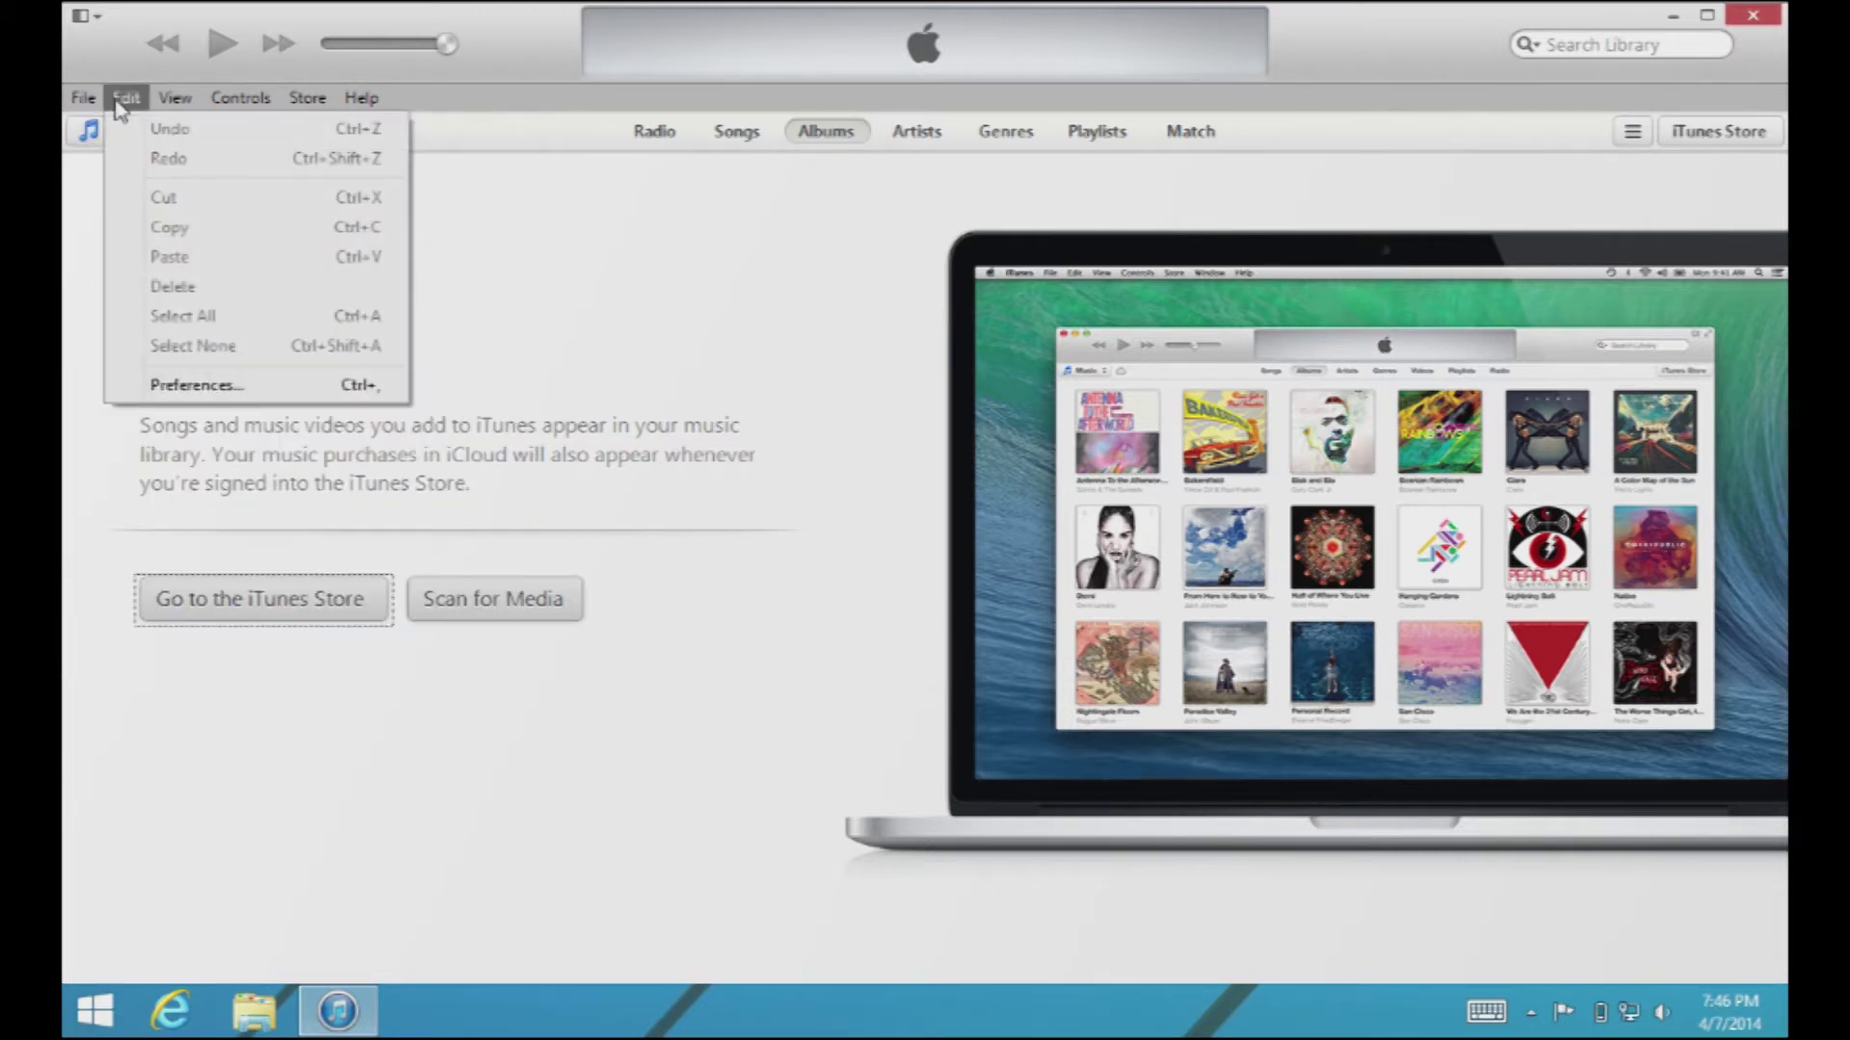
pyautogui.click(184, 383)
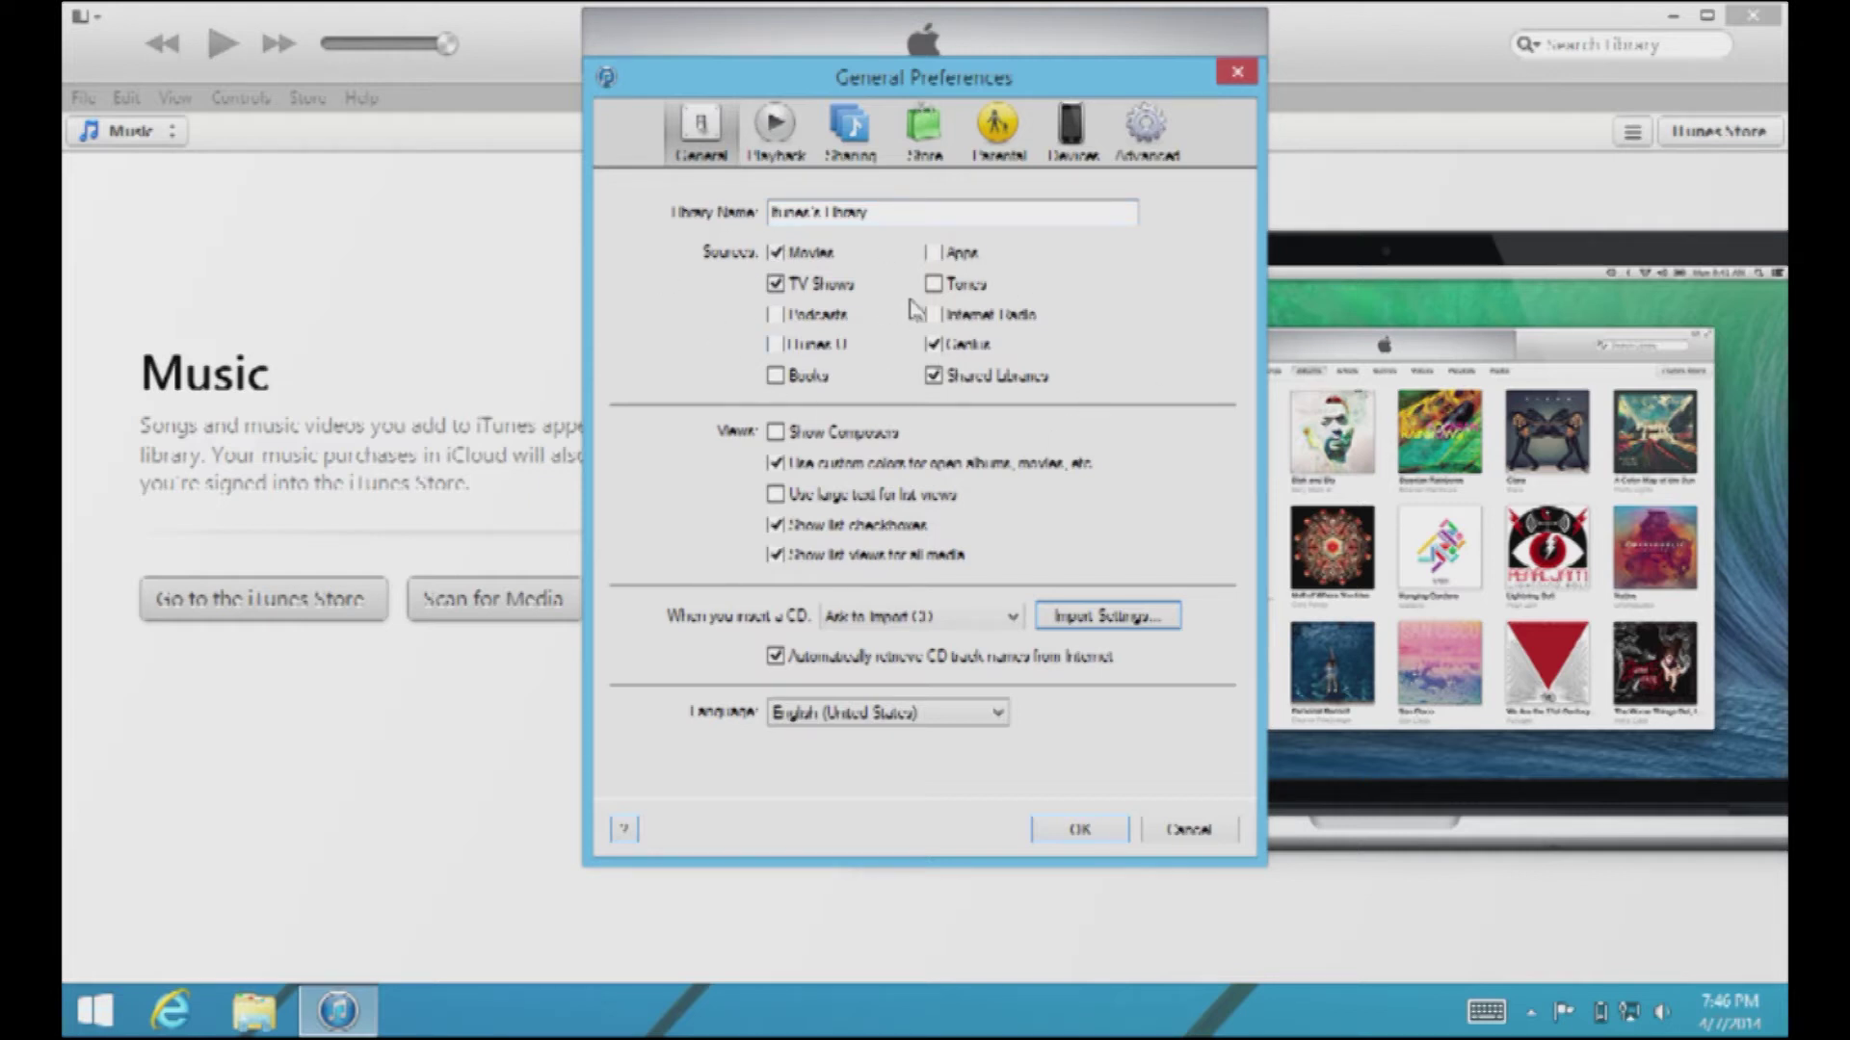
pyautogui.click(775, 145)
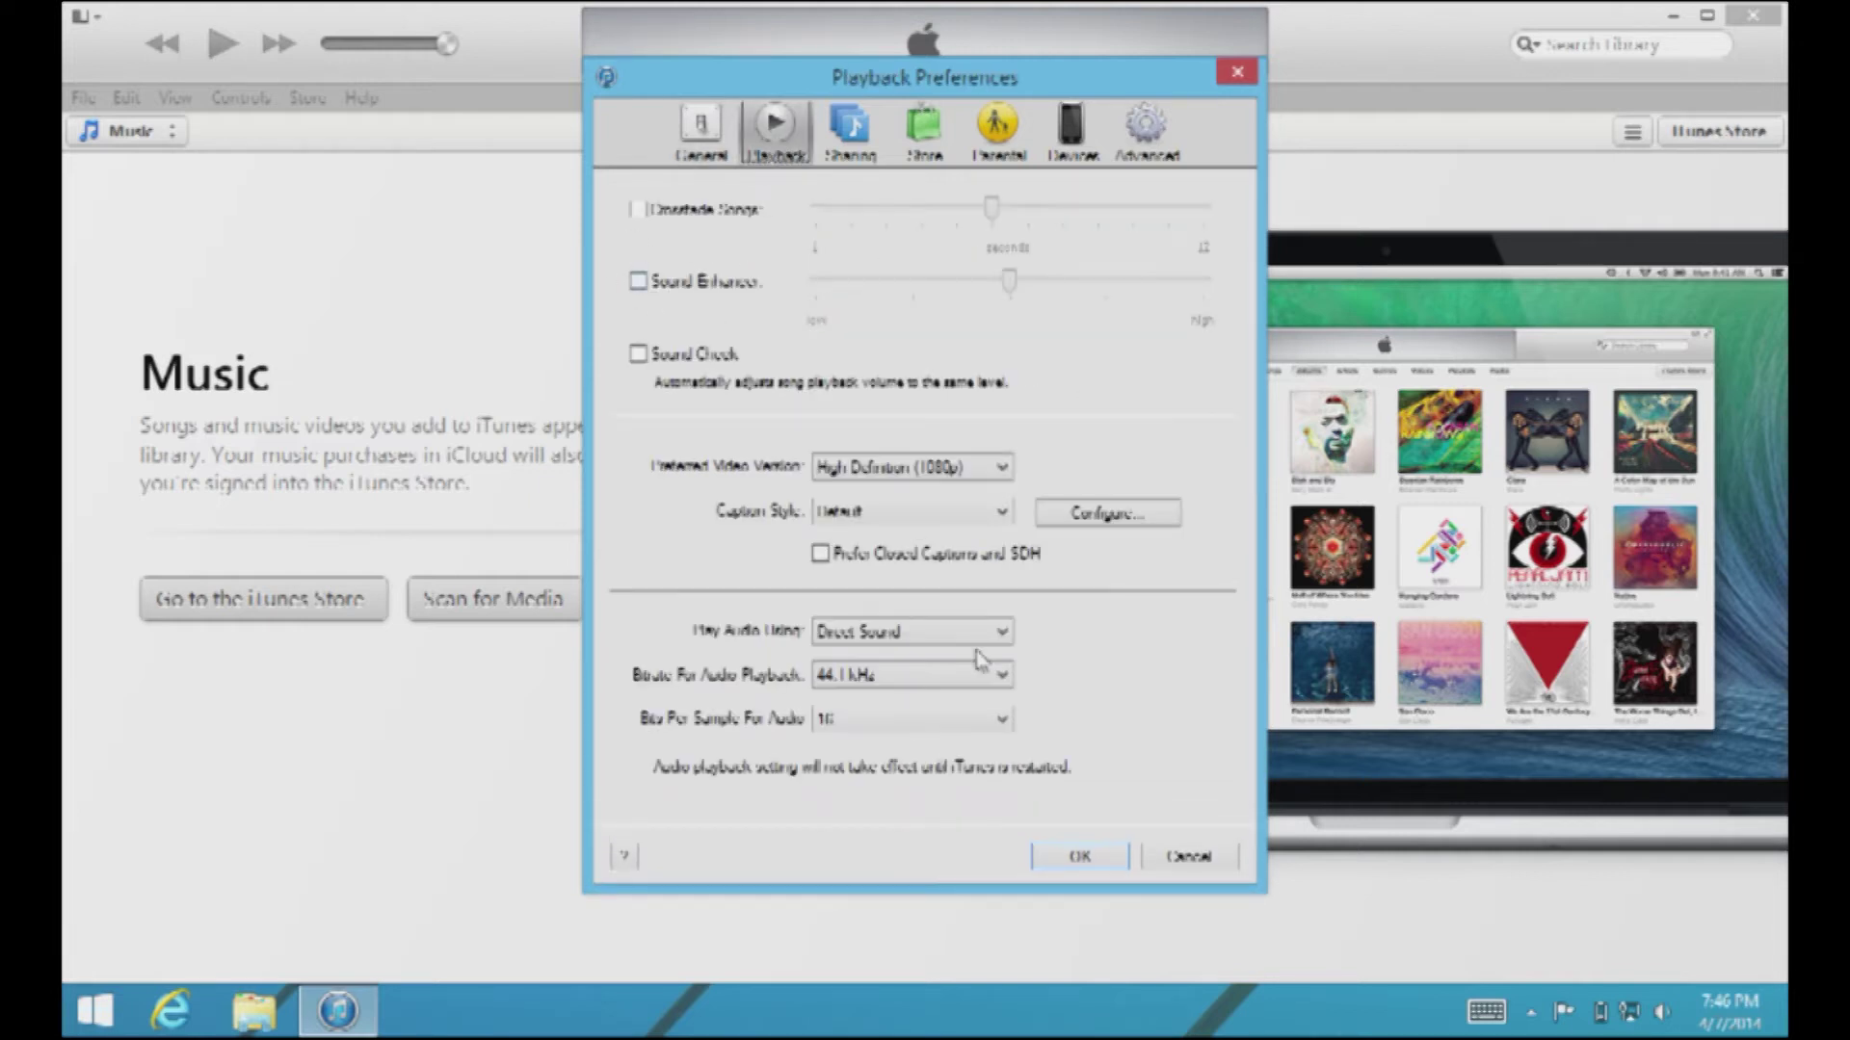
pyautogui.click(847, 154)
pyautogui.click(923, 140)
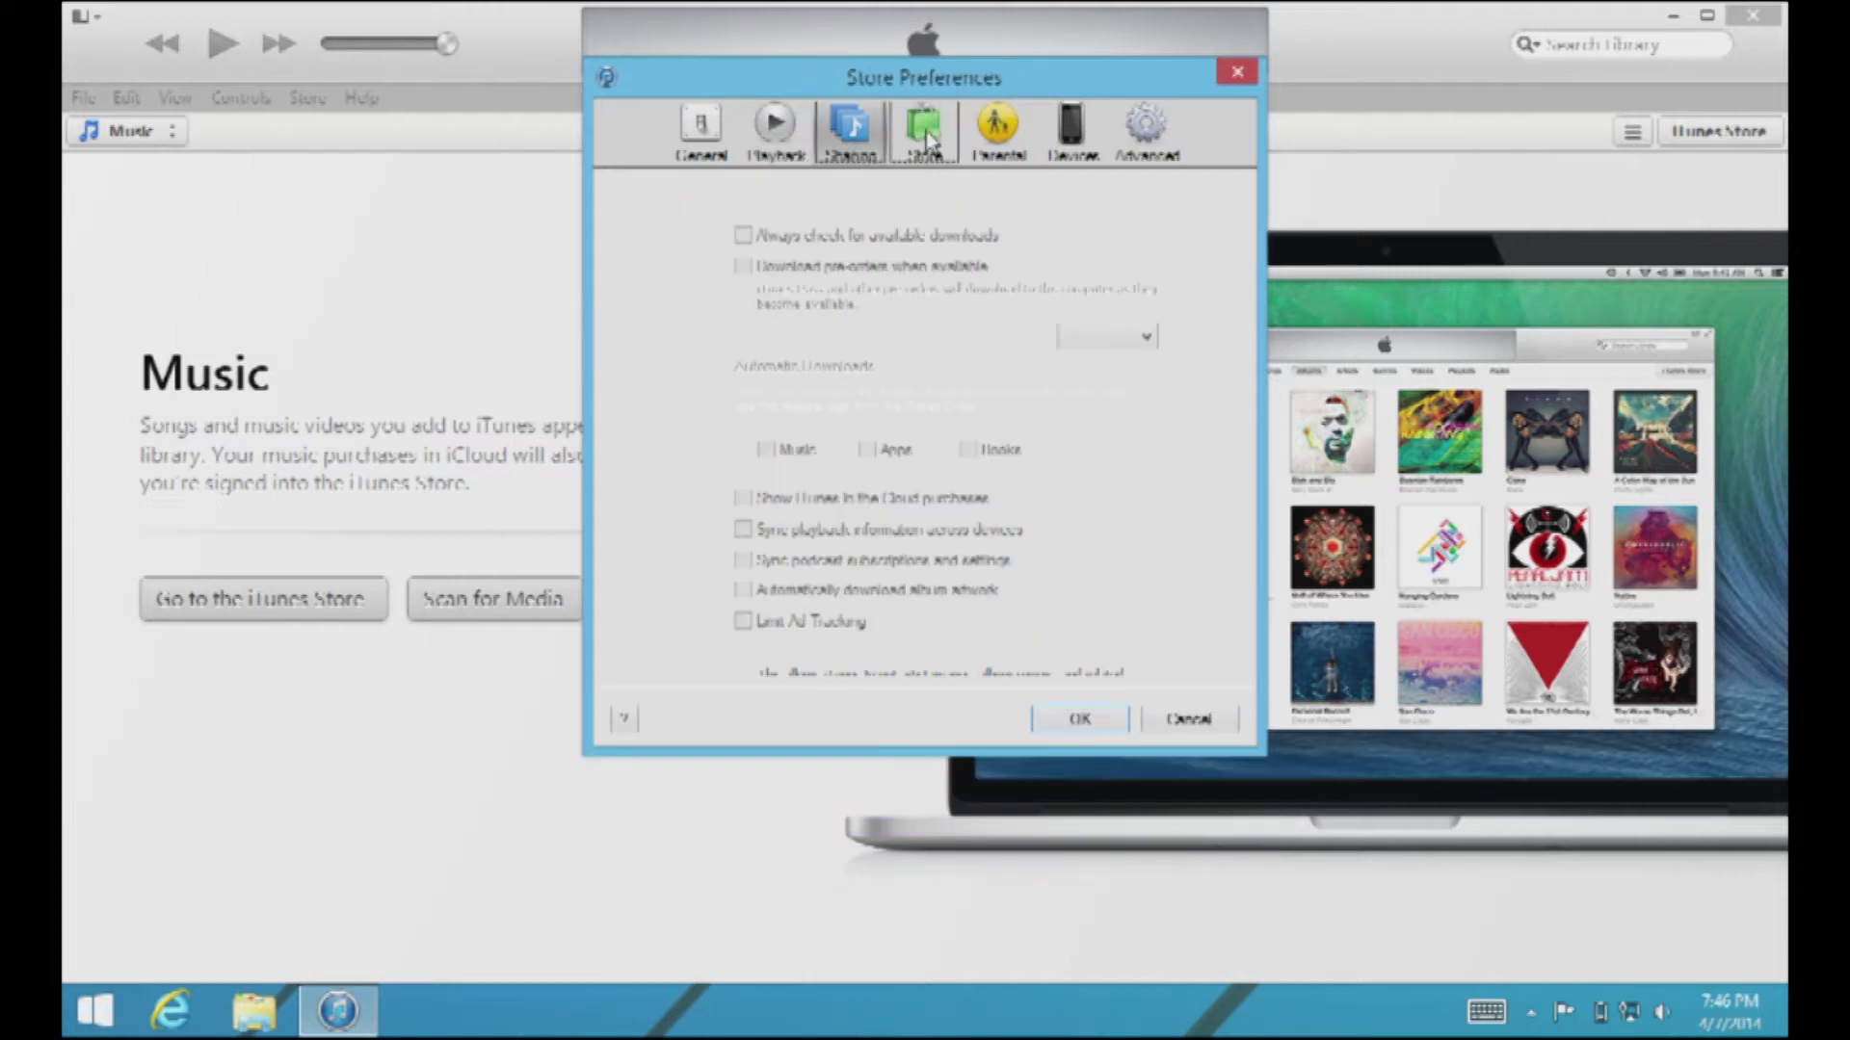
pyautogui.click(995, 143)
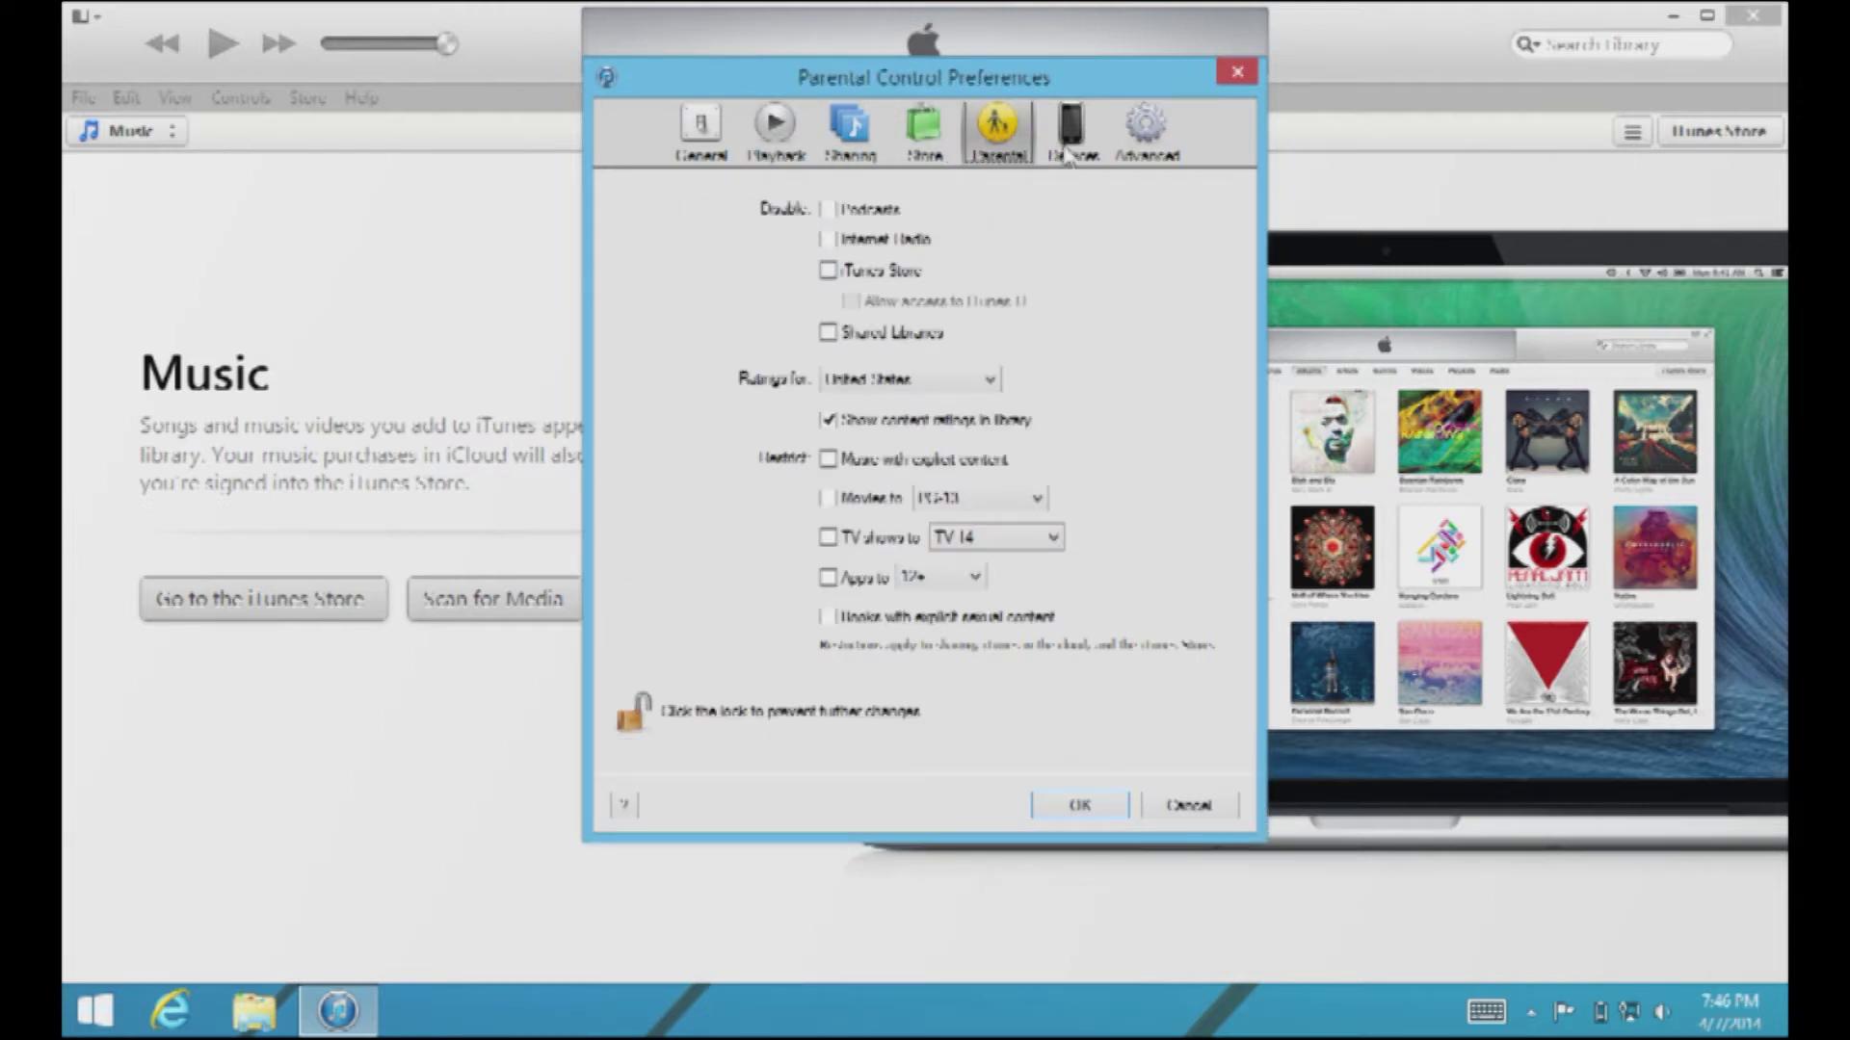
pyautogui.click(1070, 144)
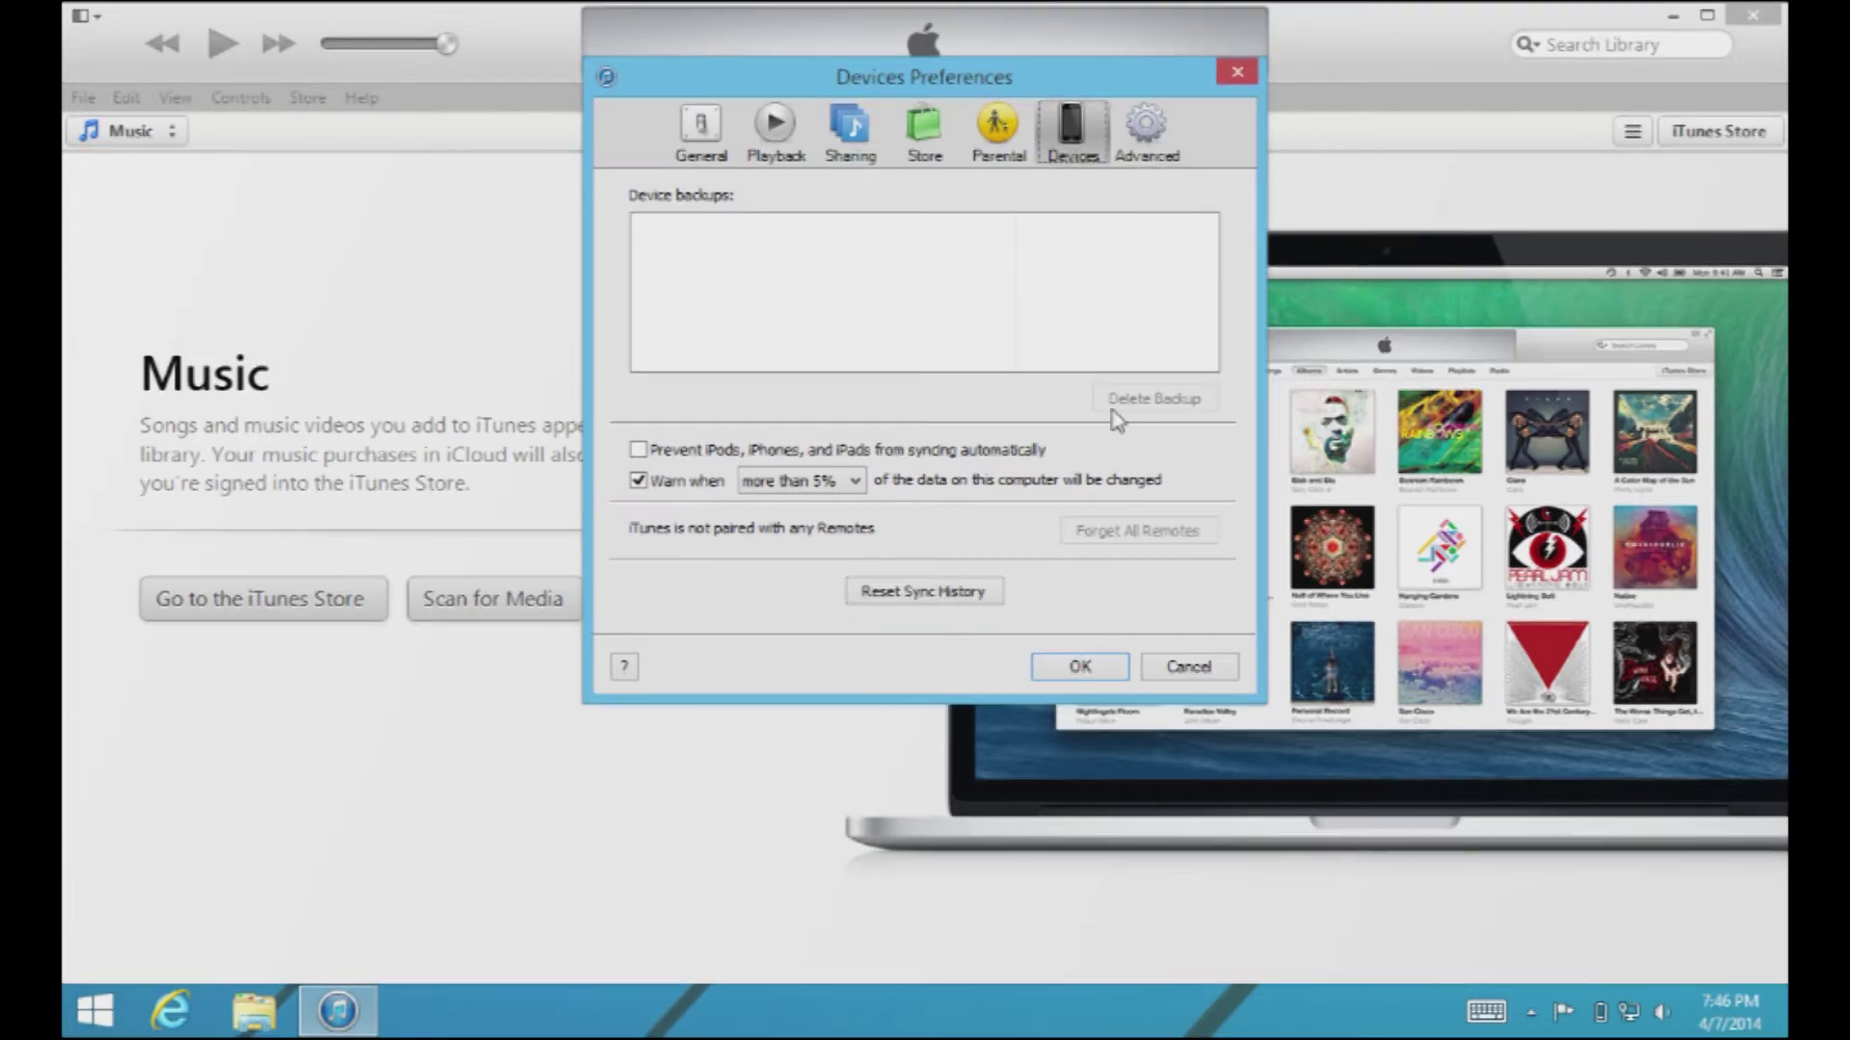
pyautogui.click(1080, 668)
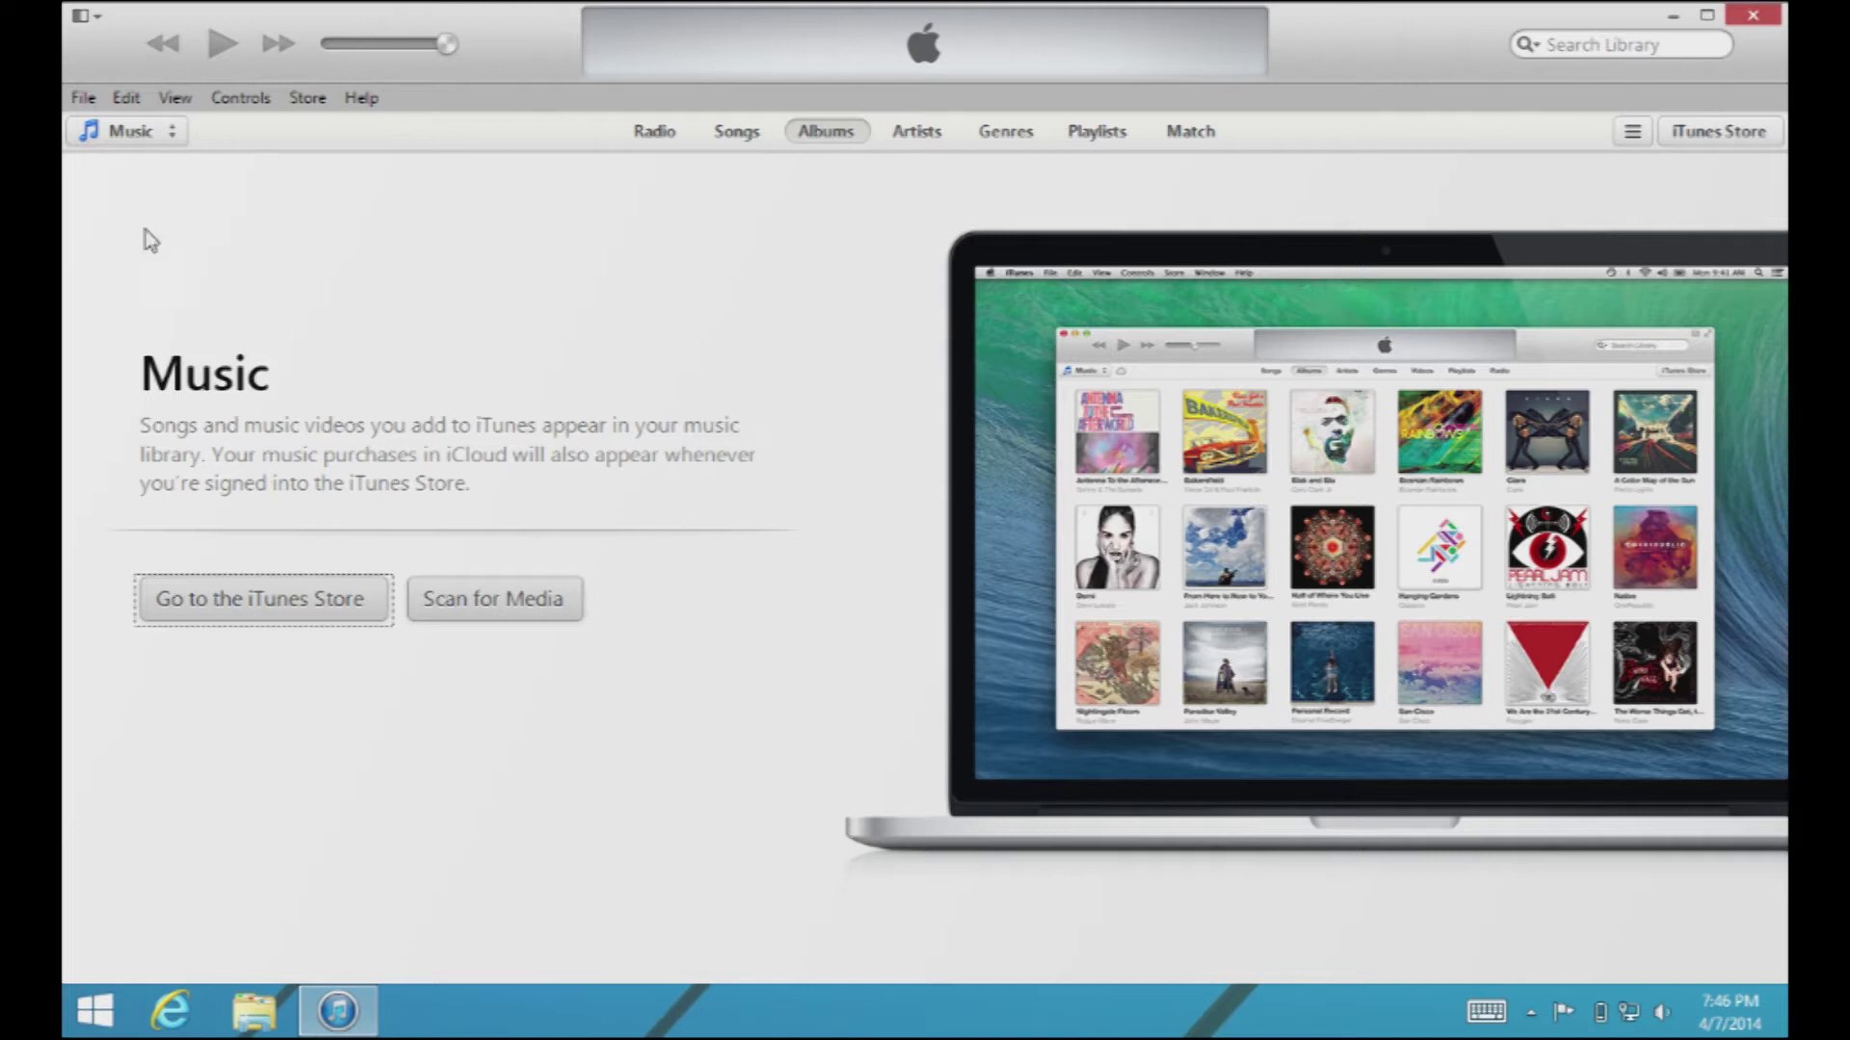
pyautogui.click(176, 98)
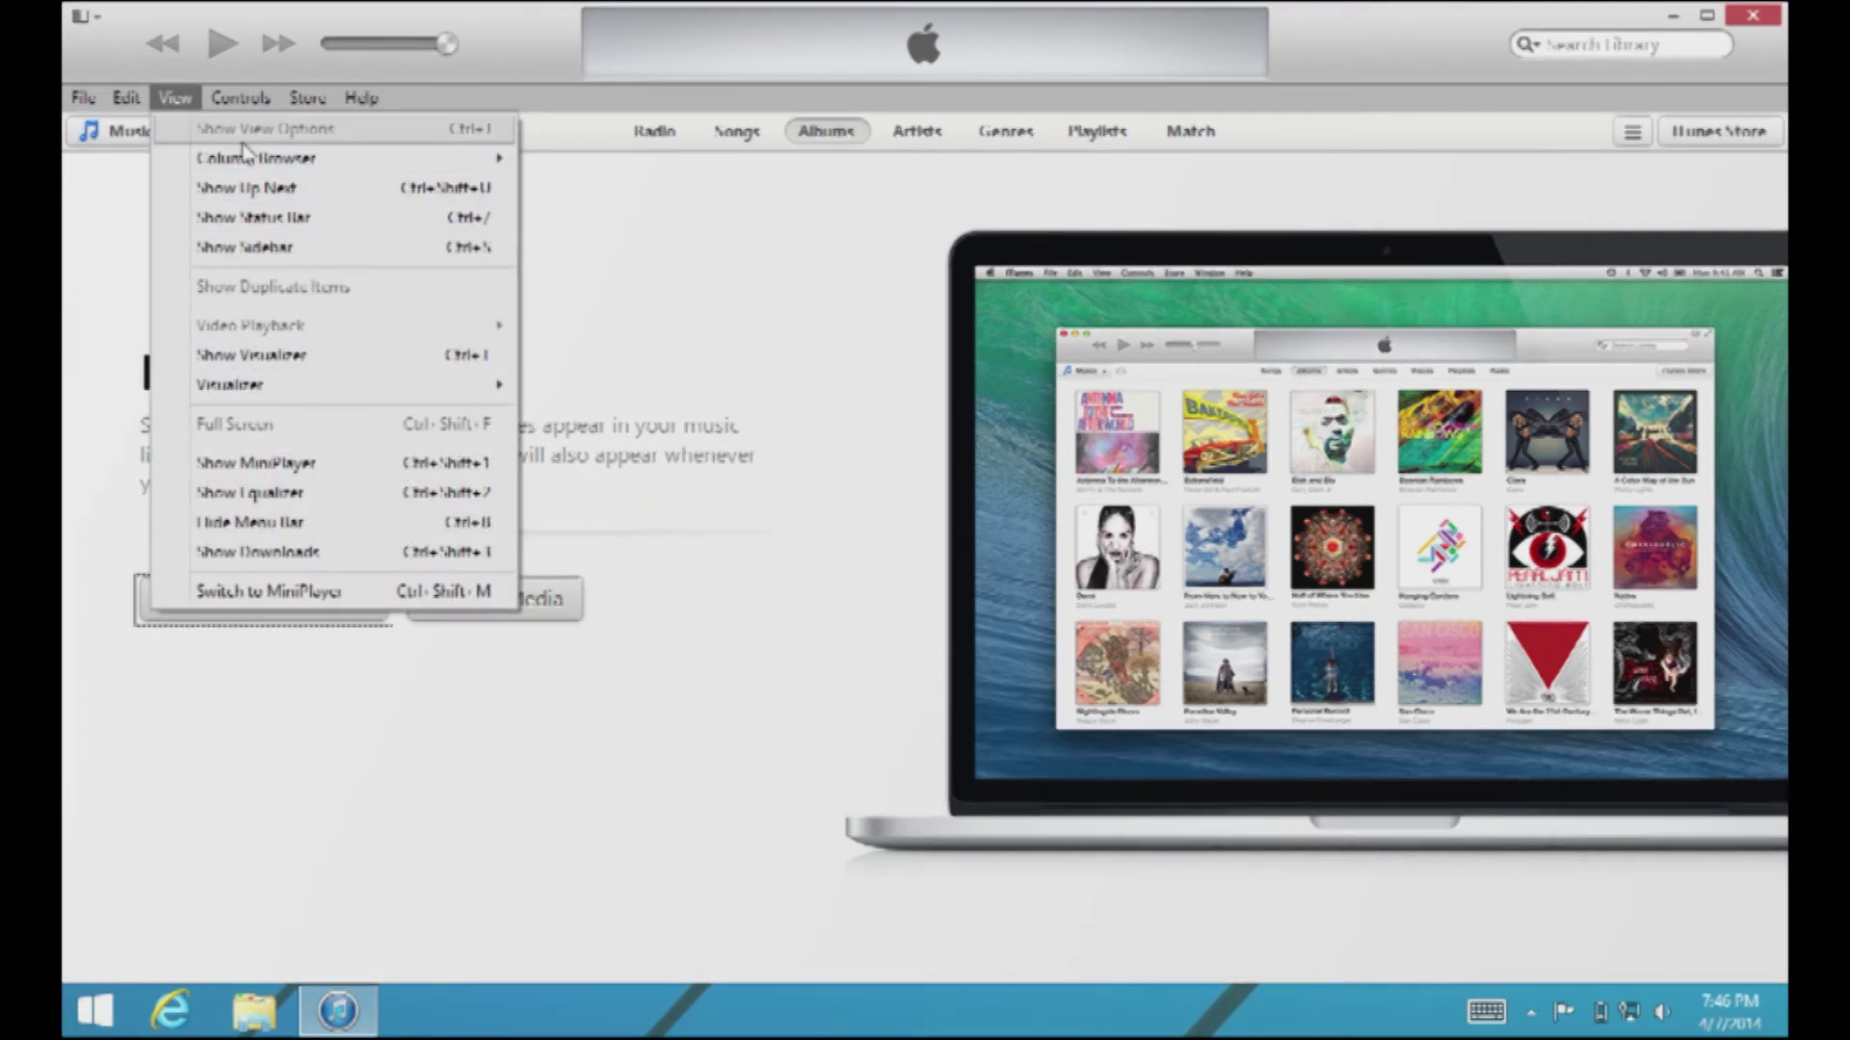
pyautogui.moveTo(248, 114)
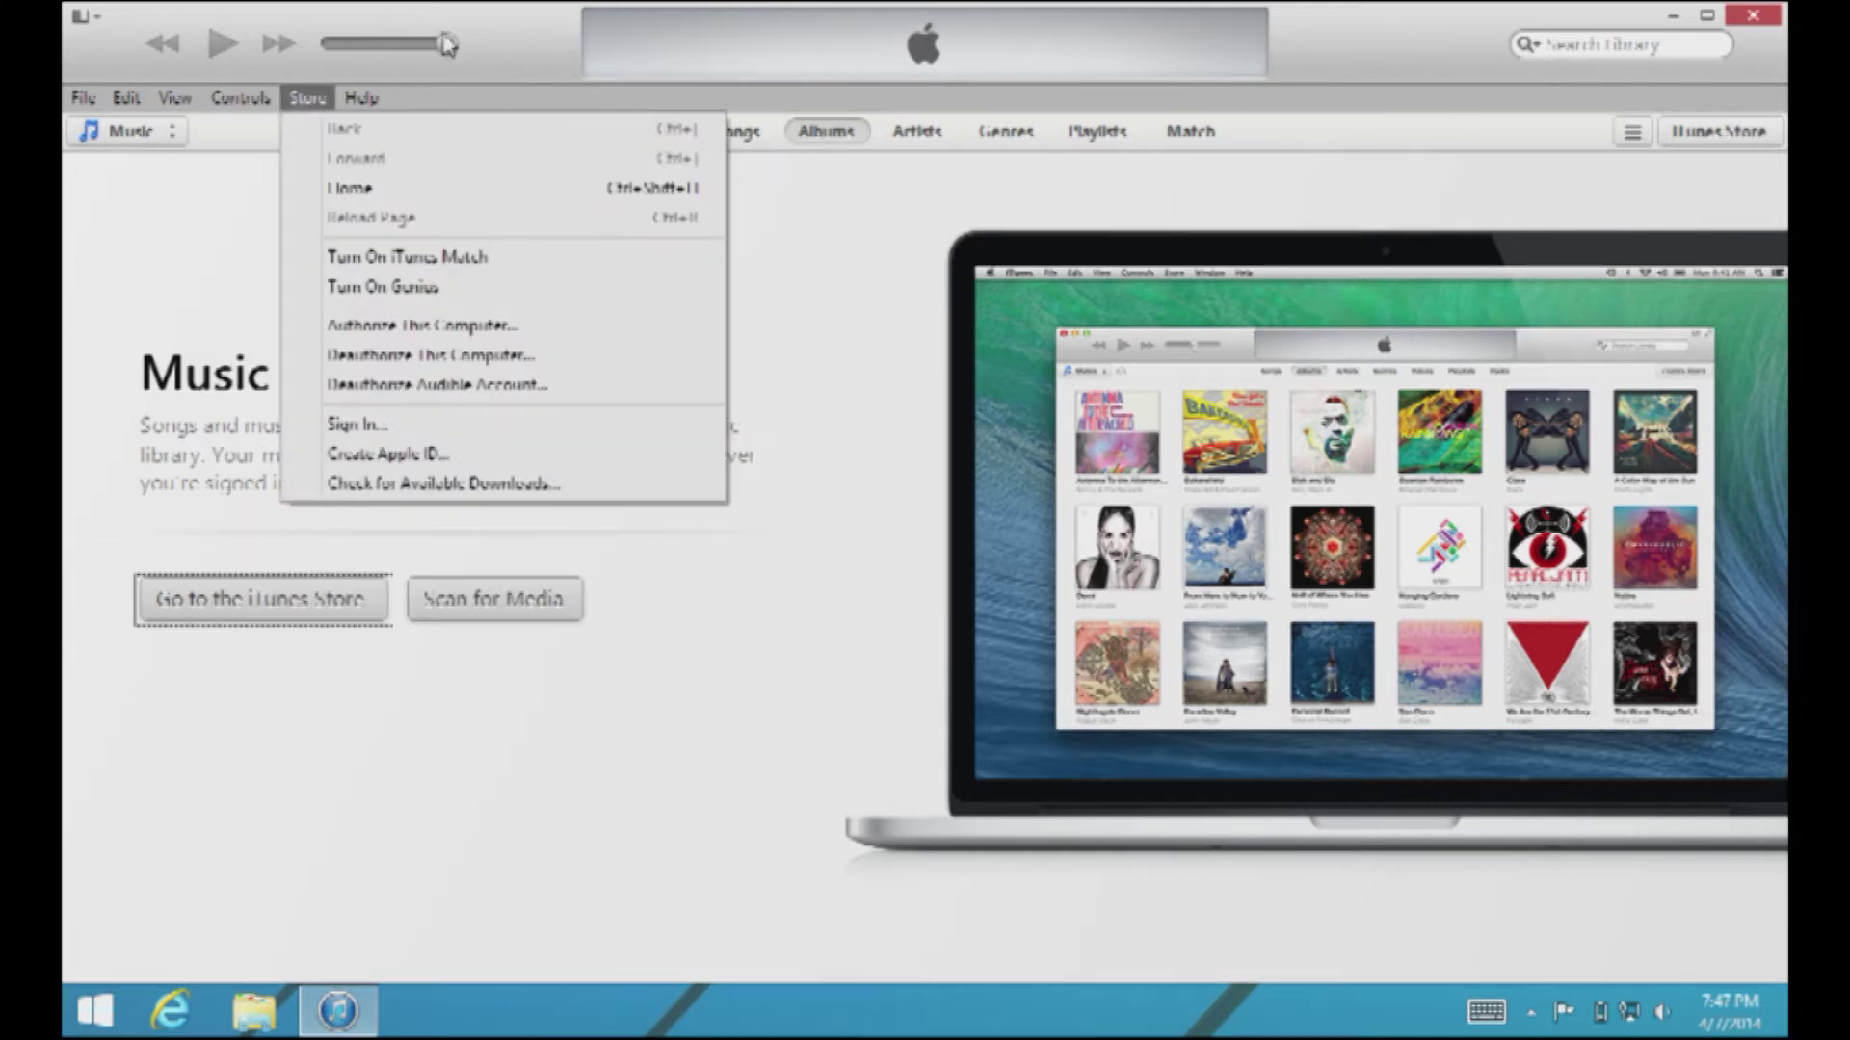
pyautogui.moveTo(308, 102)
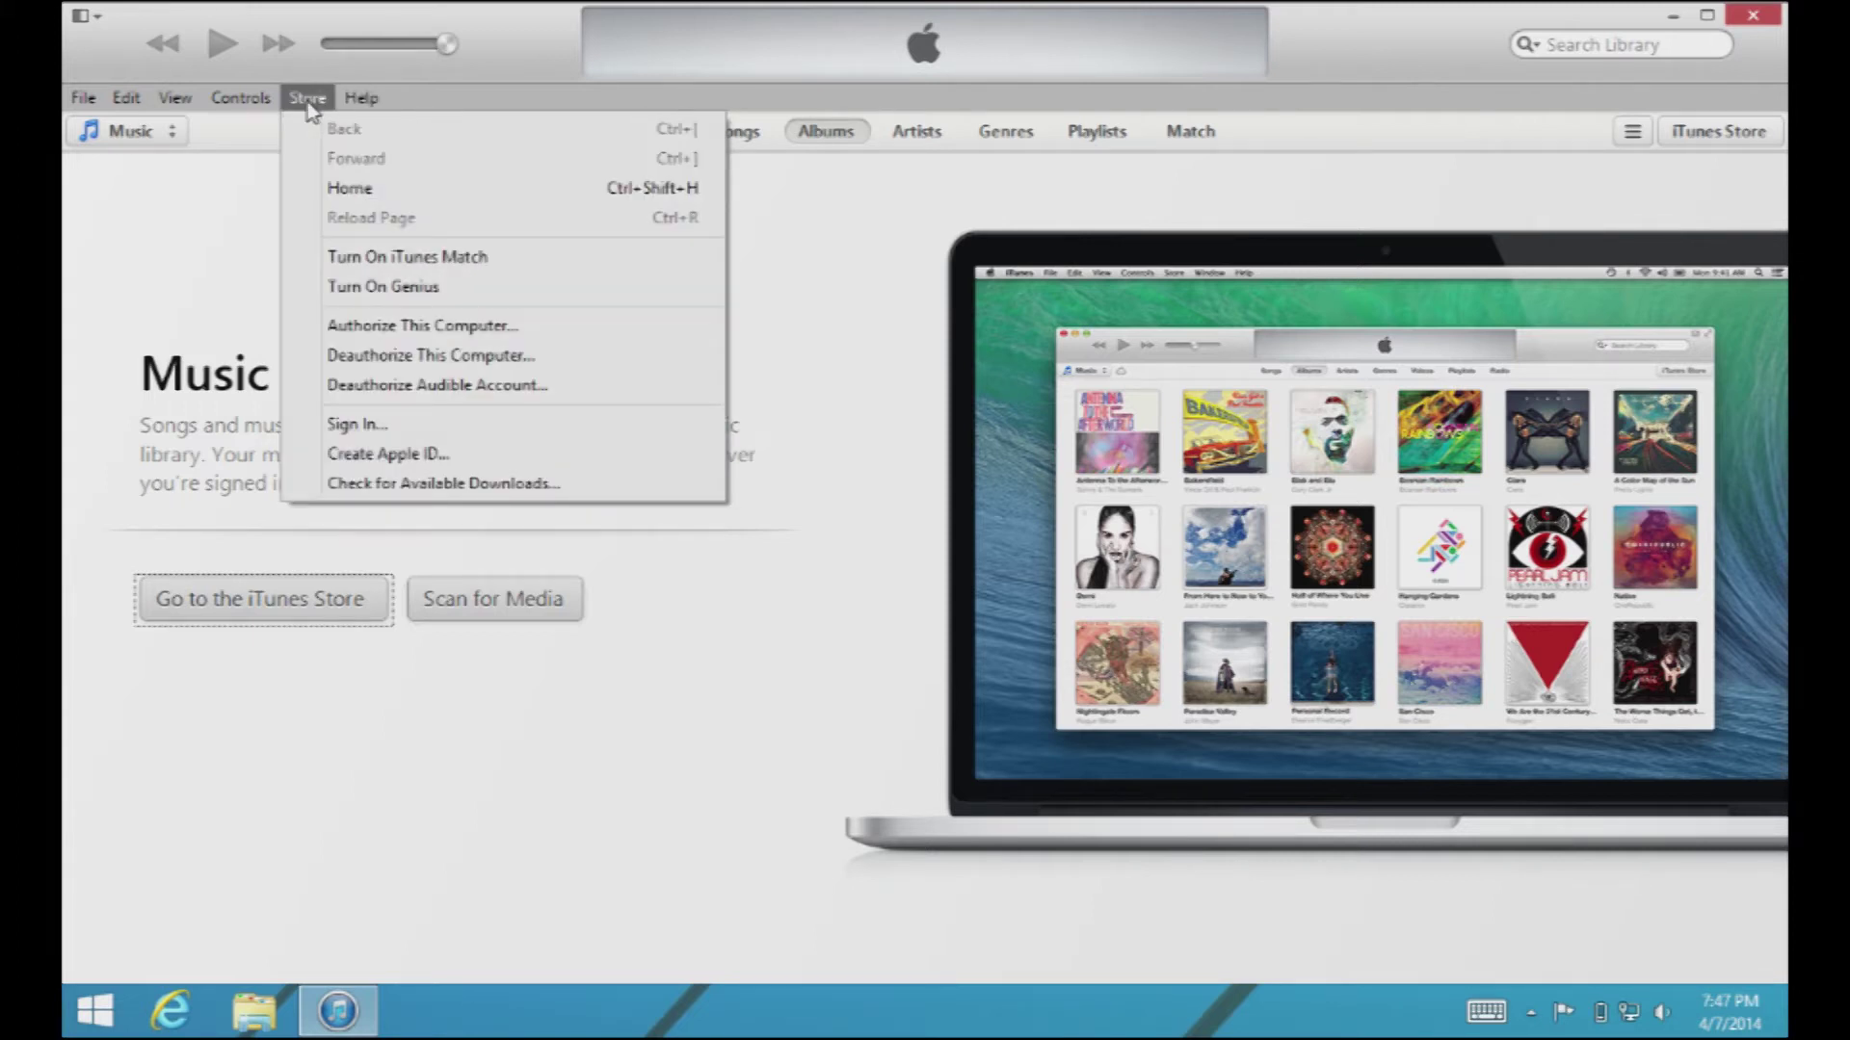
pyautogui.moveTo(371, 96)
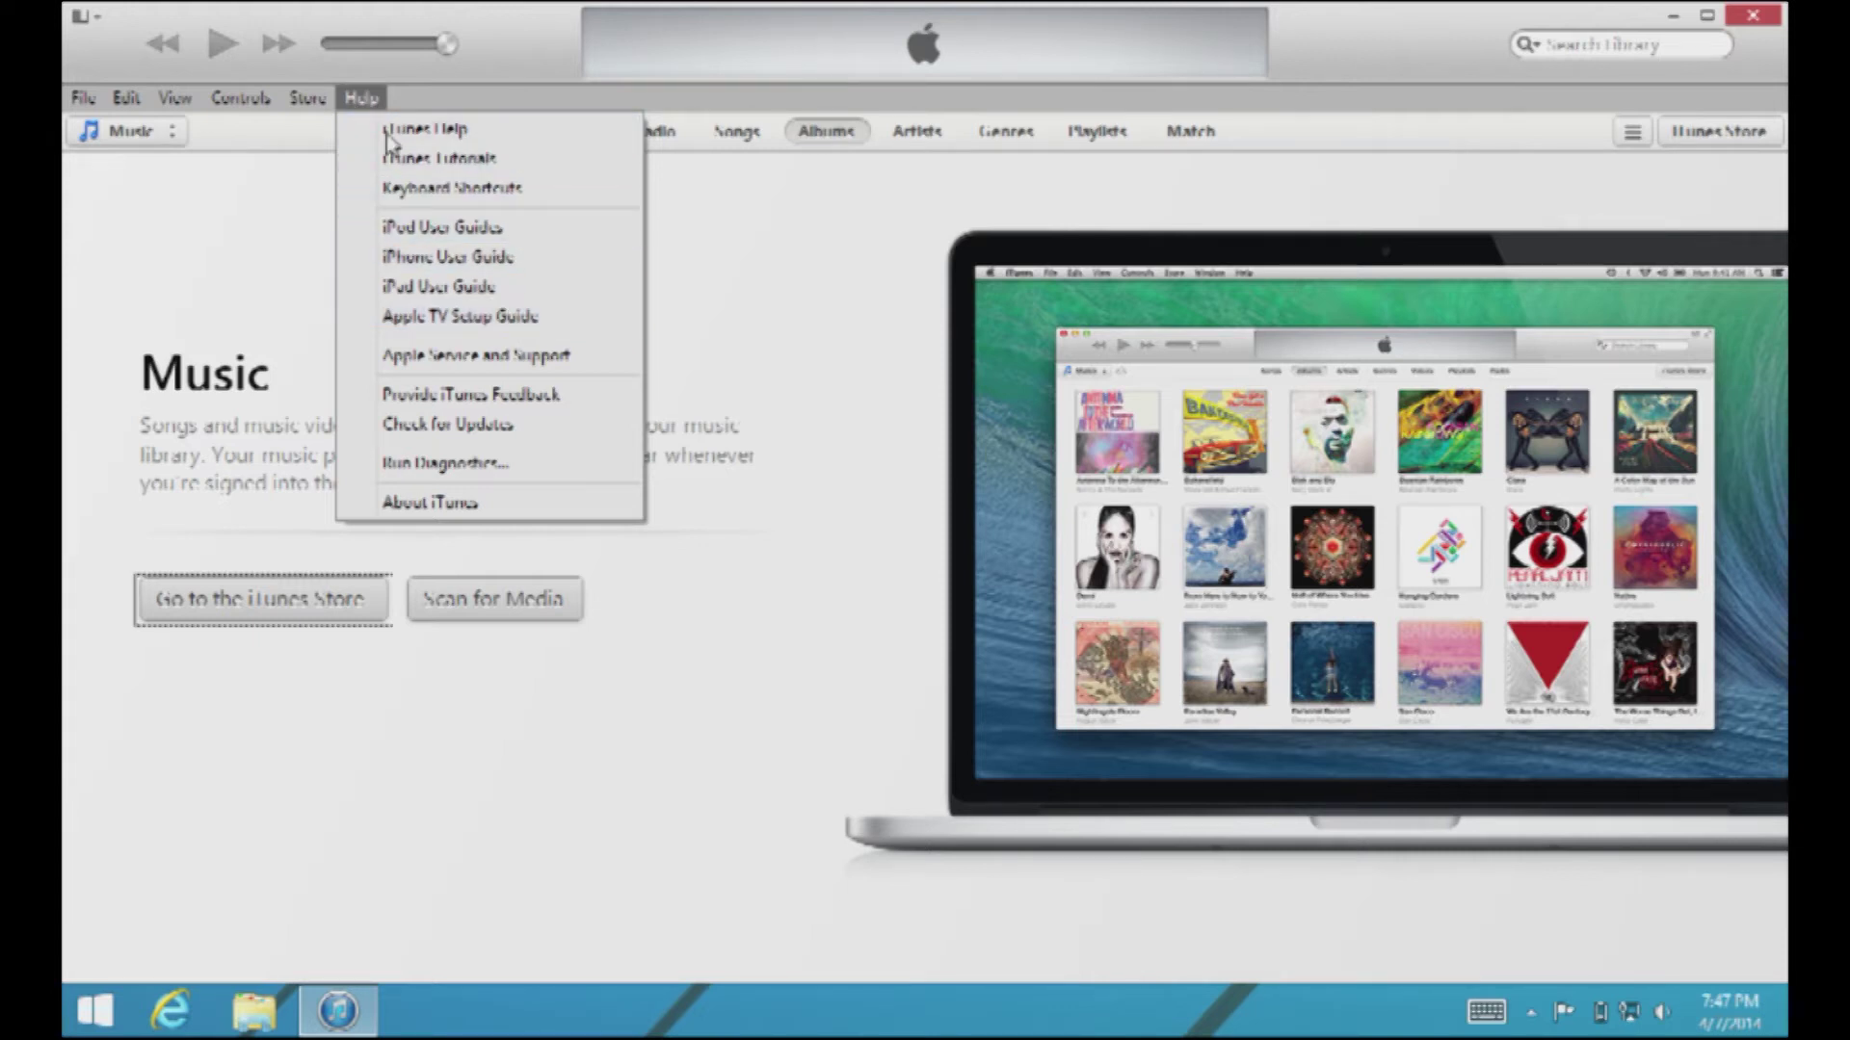
pyautogui.click(273, 258)
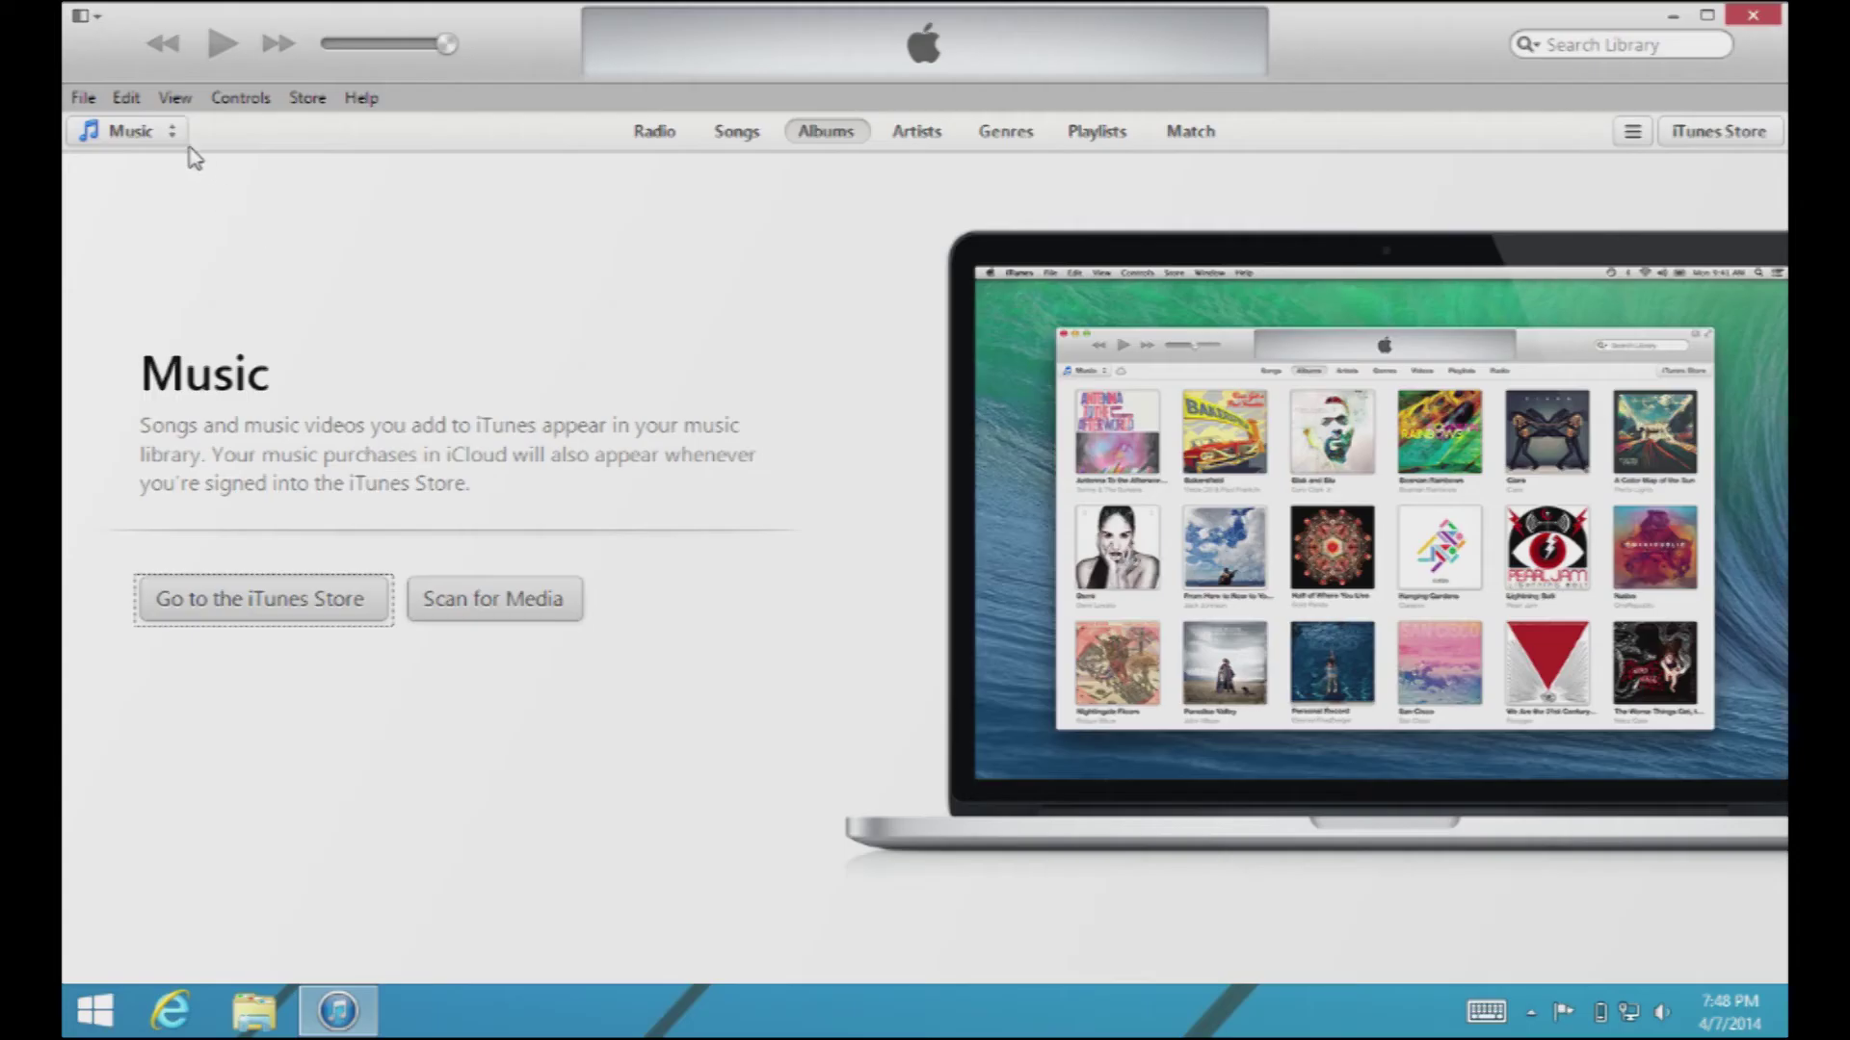
# Keep the Music library selected and switch to the iTunes Radio page.
pyautogui.click(173, 136)
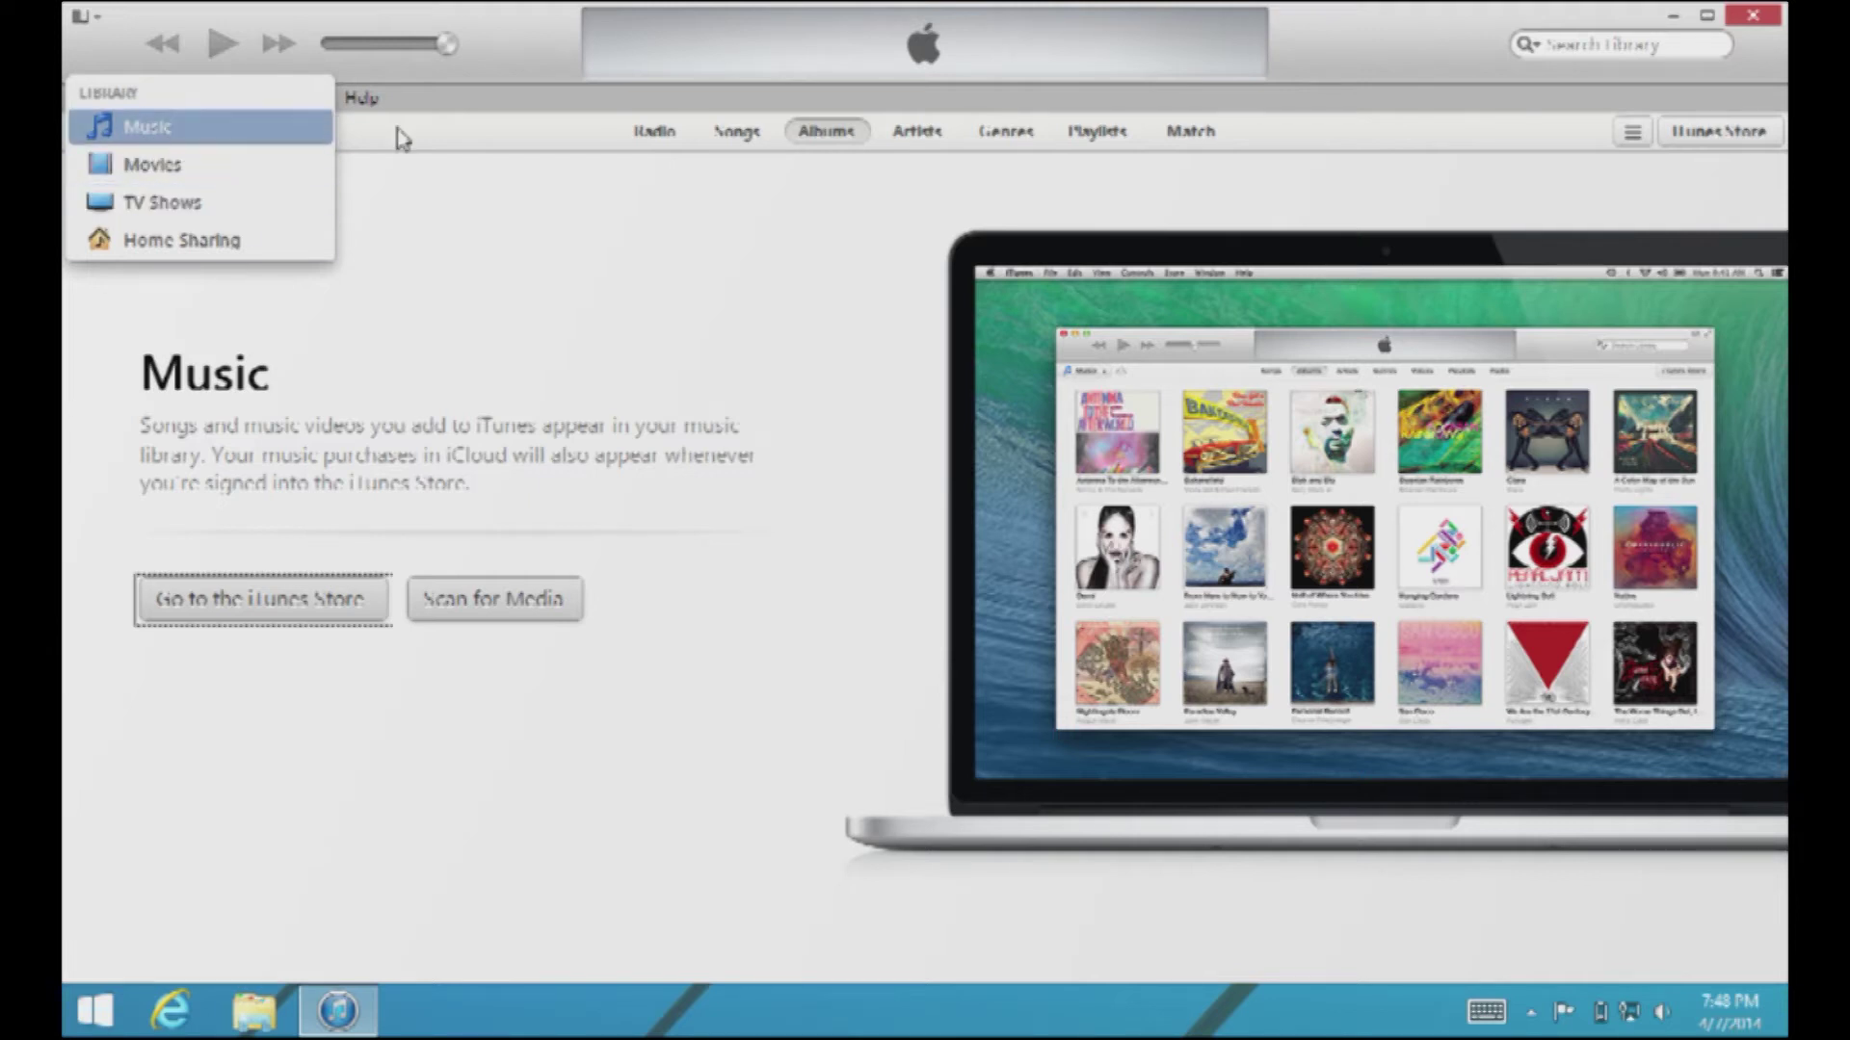
pyautogui.click(431, 150)
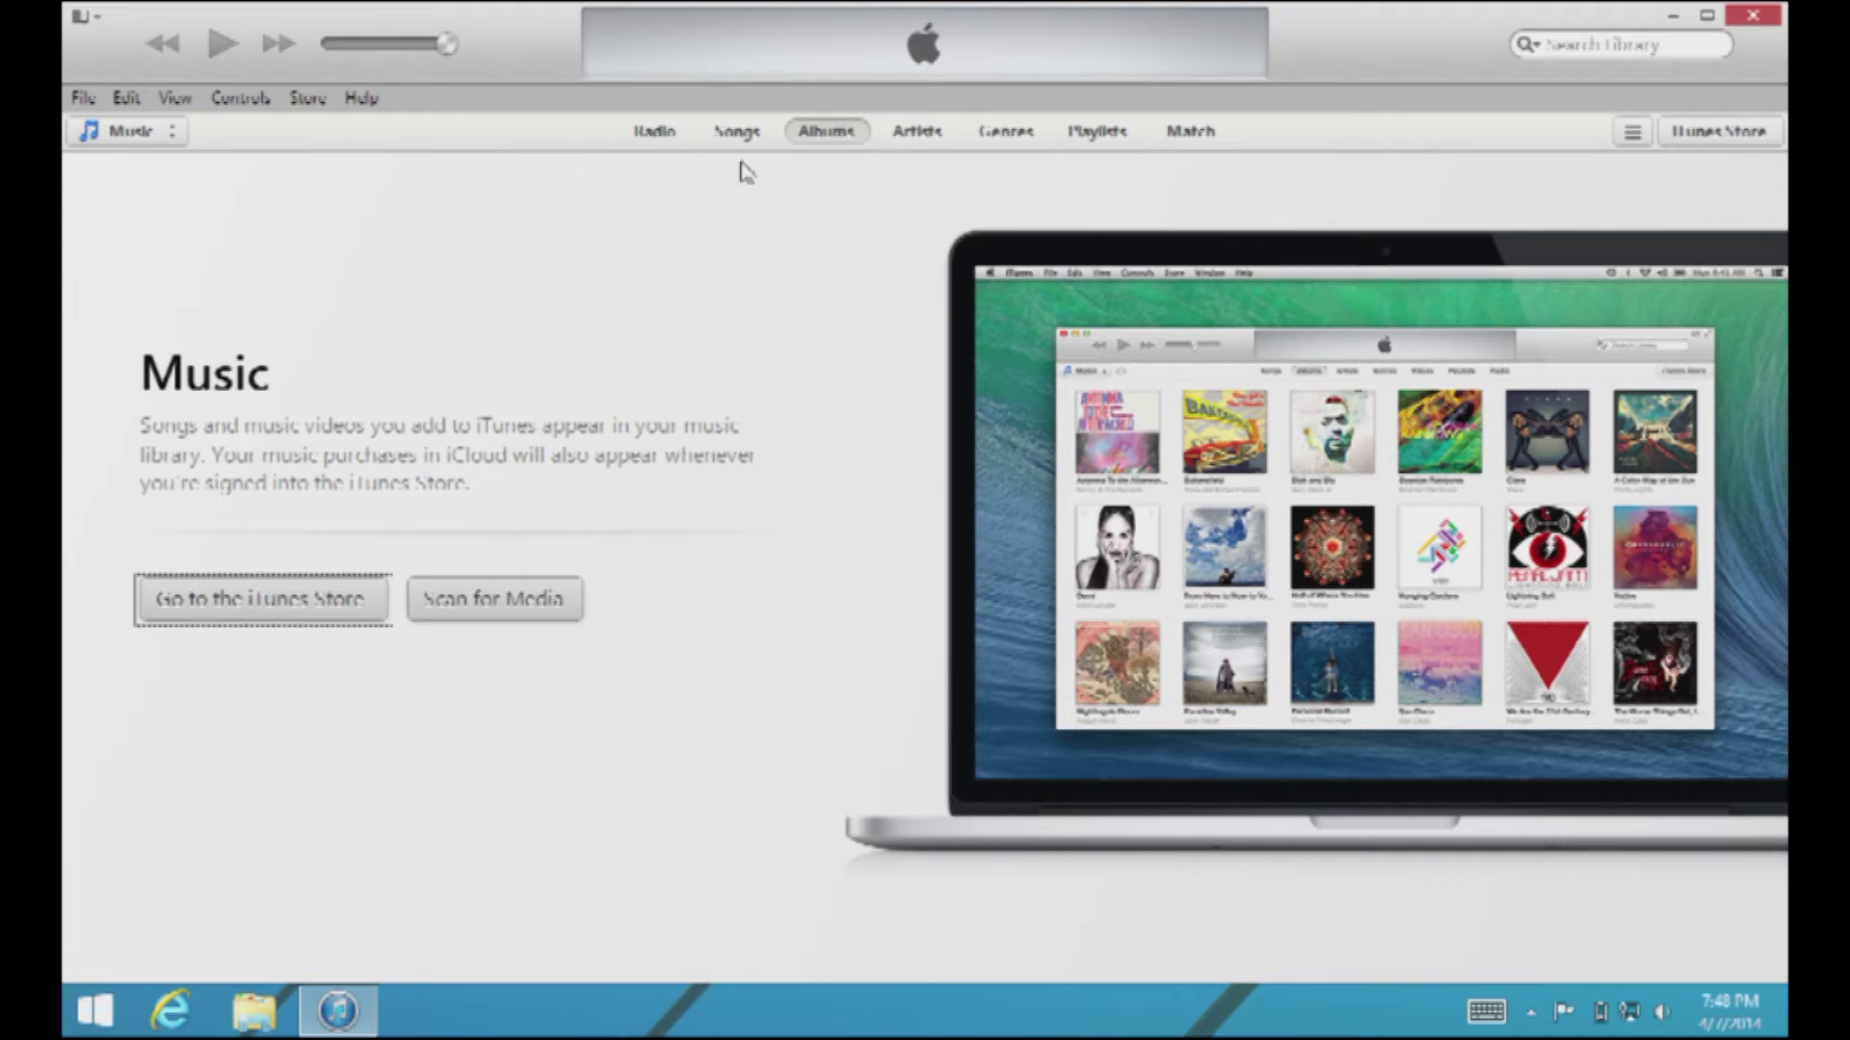
pyautogui.click(678, 133)
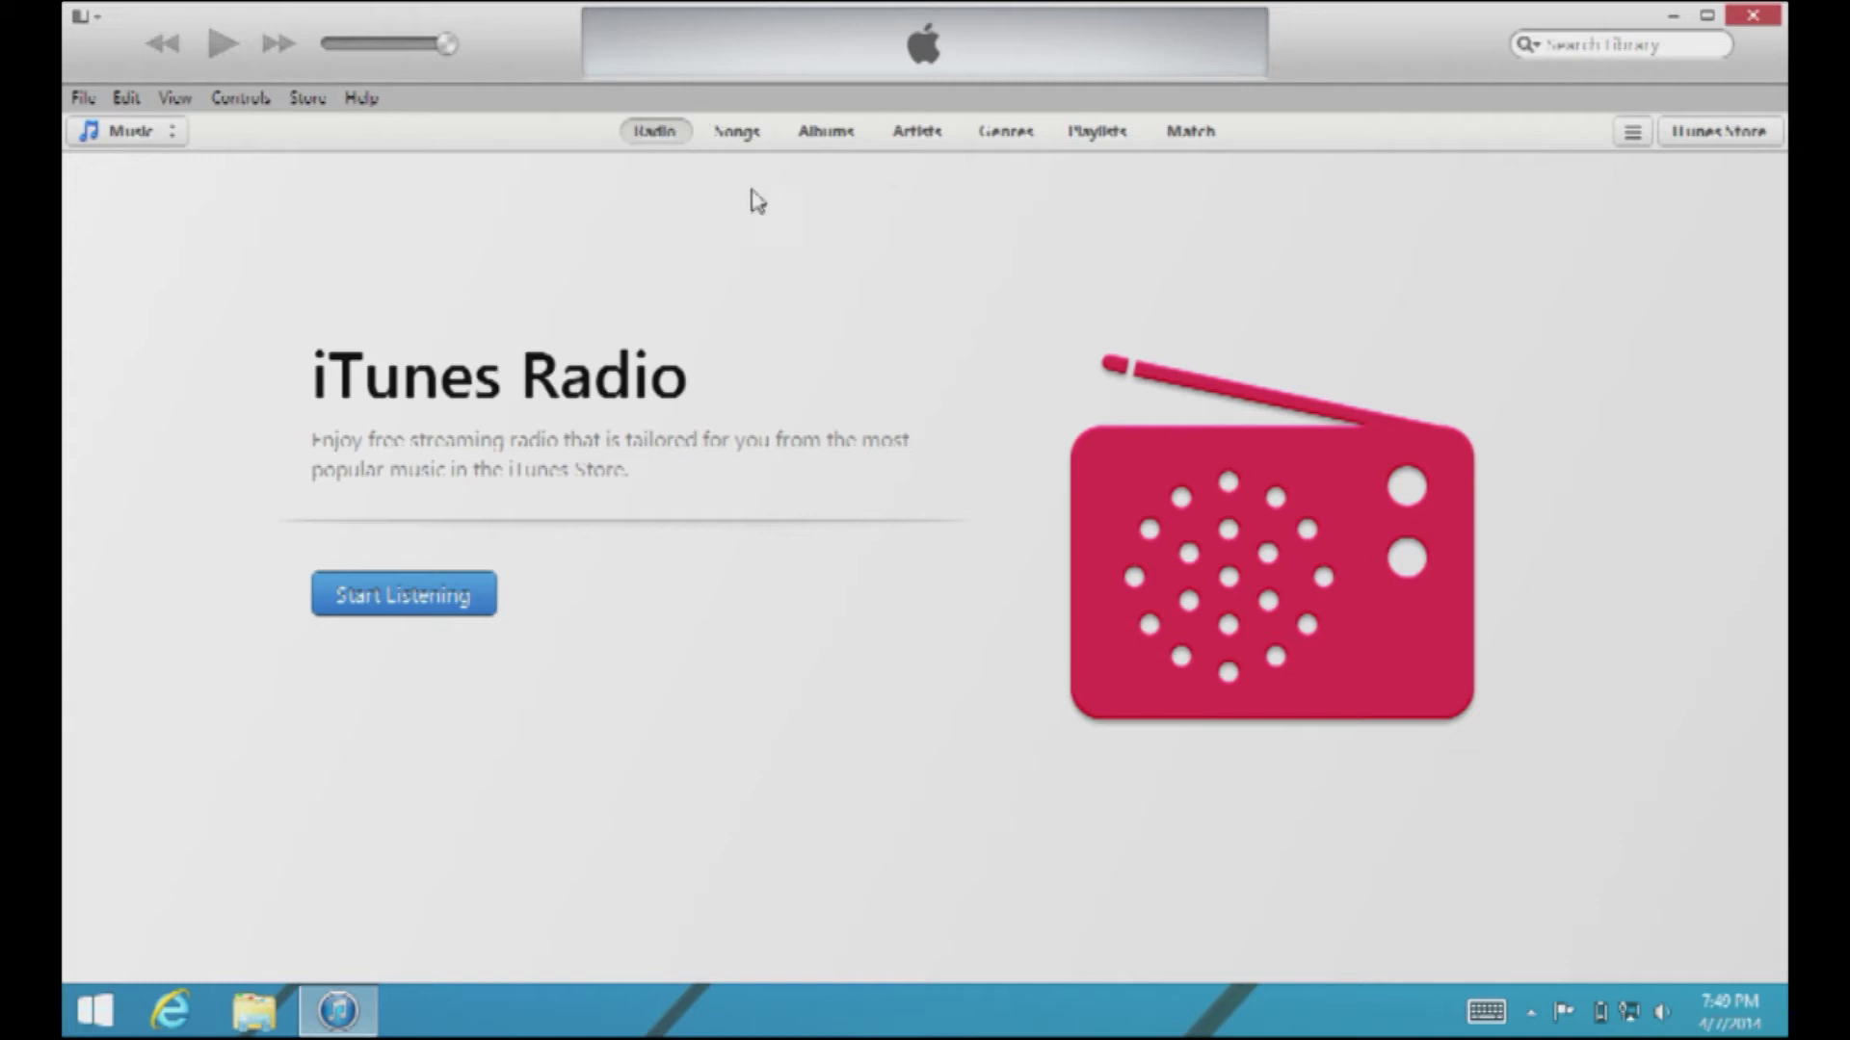
# Browse the Songs, Albums, Artists and Genres views, ending on Playlists with the Genius introduction.
pyautogui.click(742, 134)
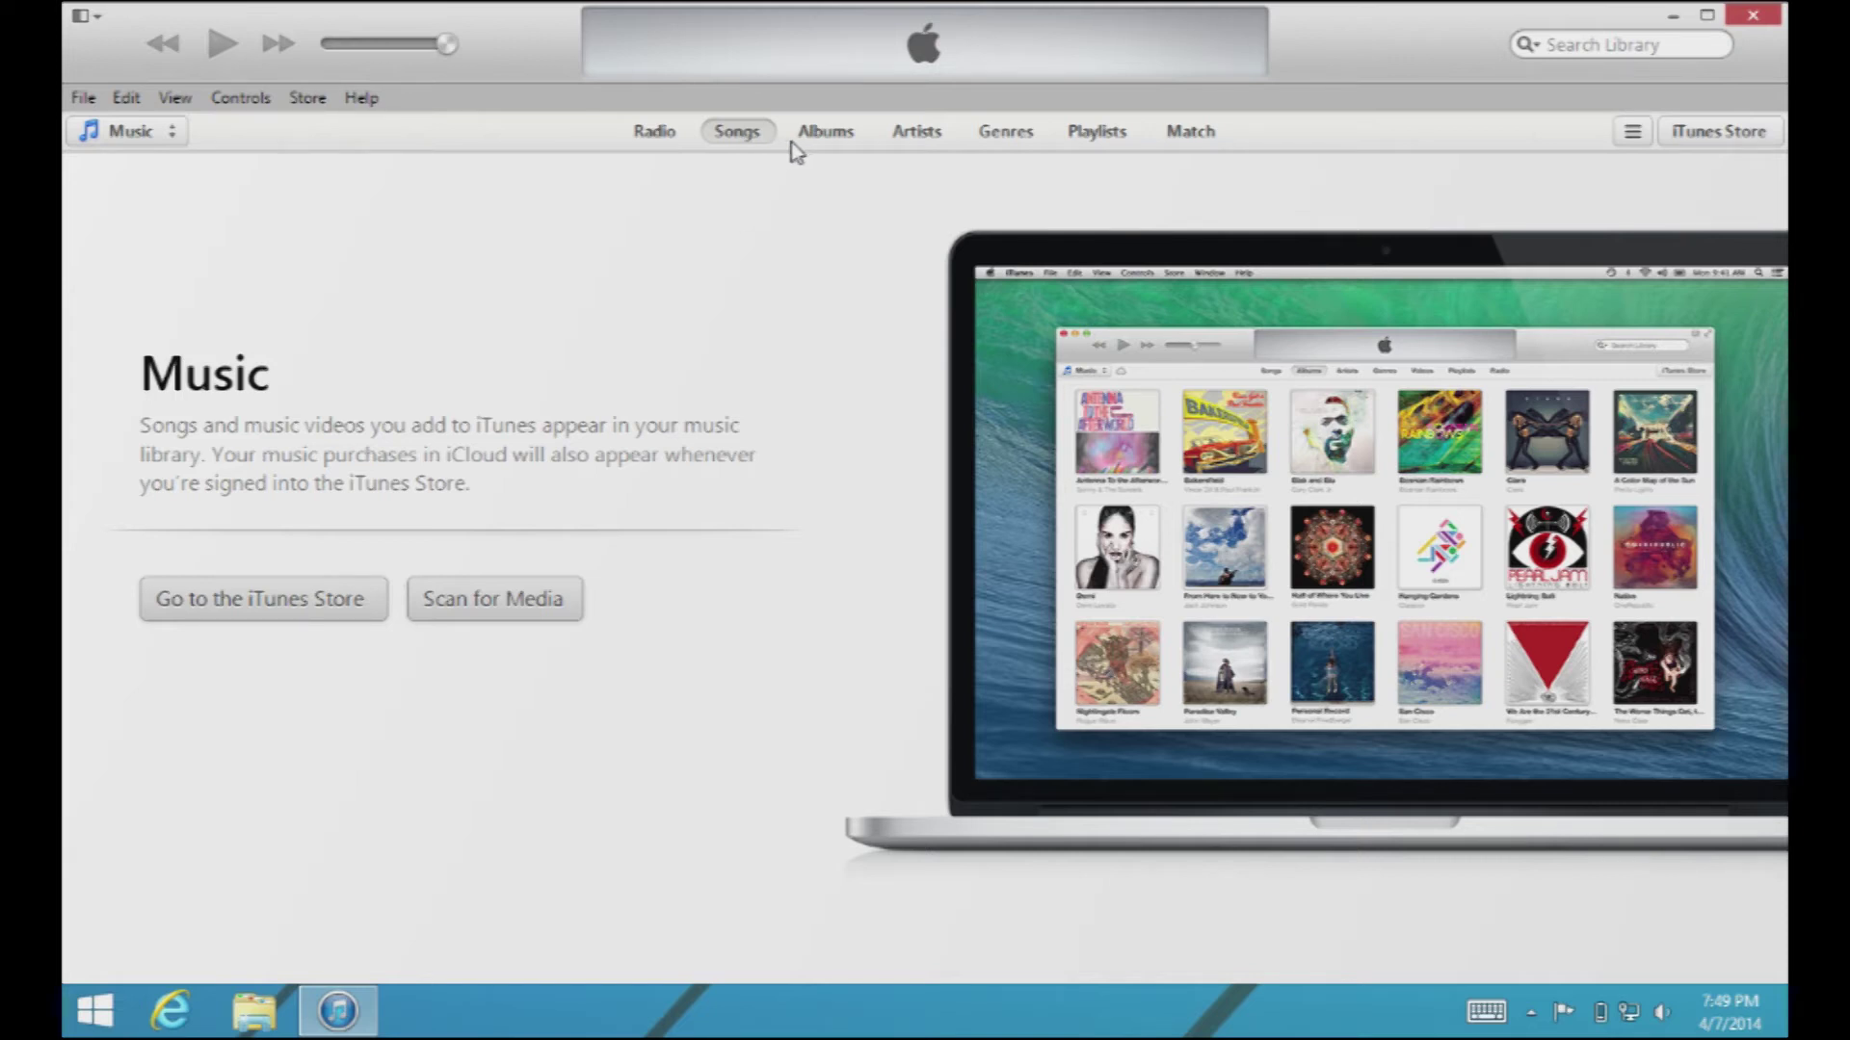
pyautogui.click(821, 136)
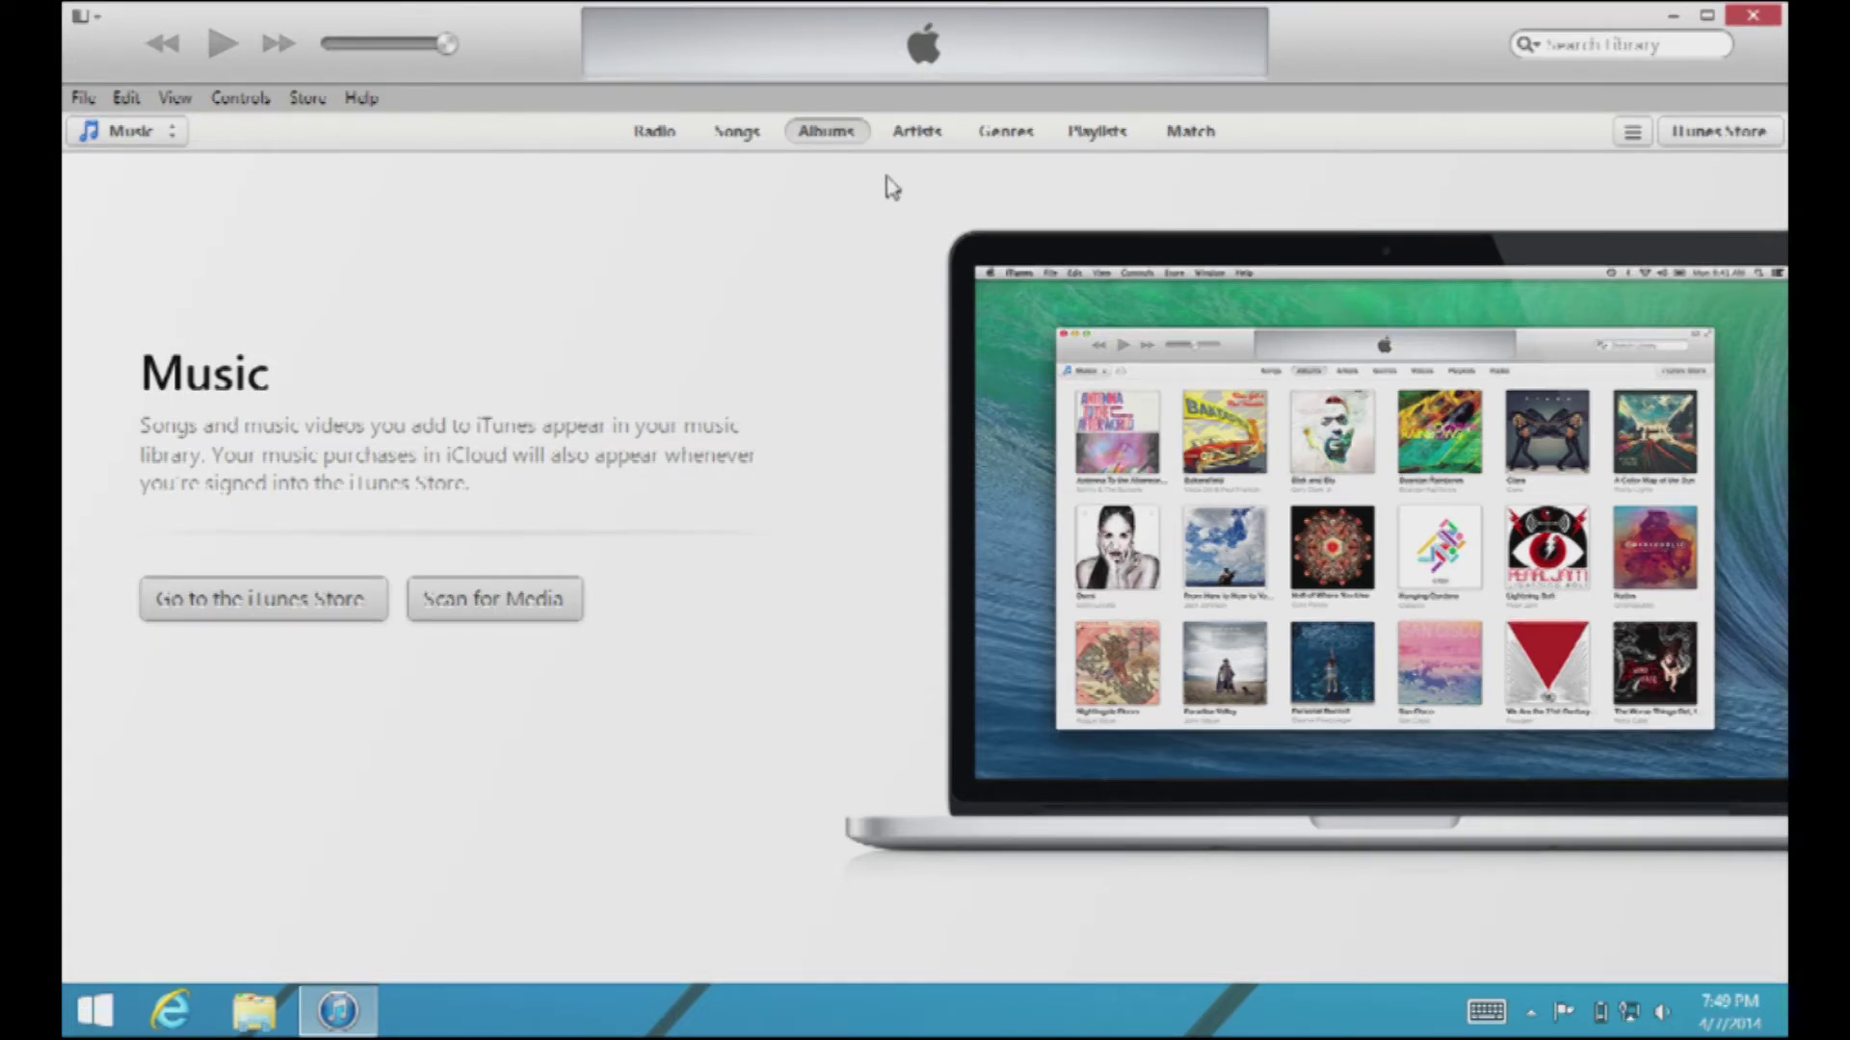
pyautogui.click(912, 139)
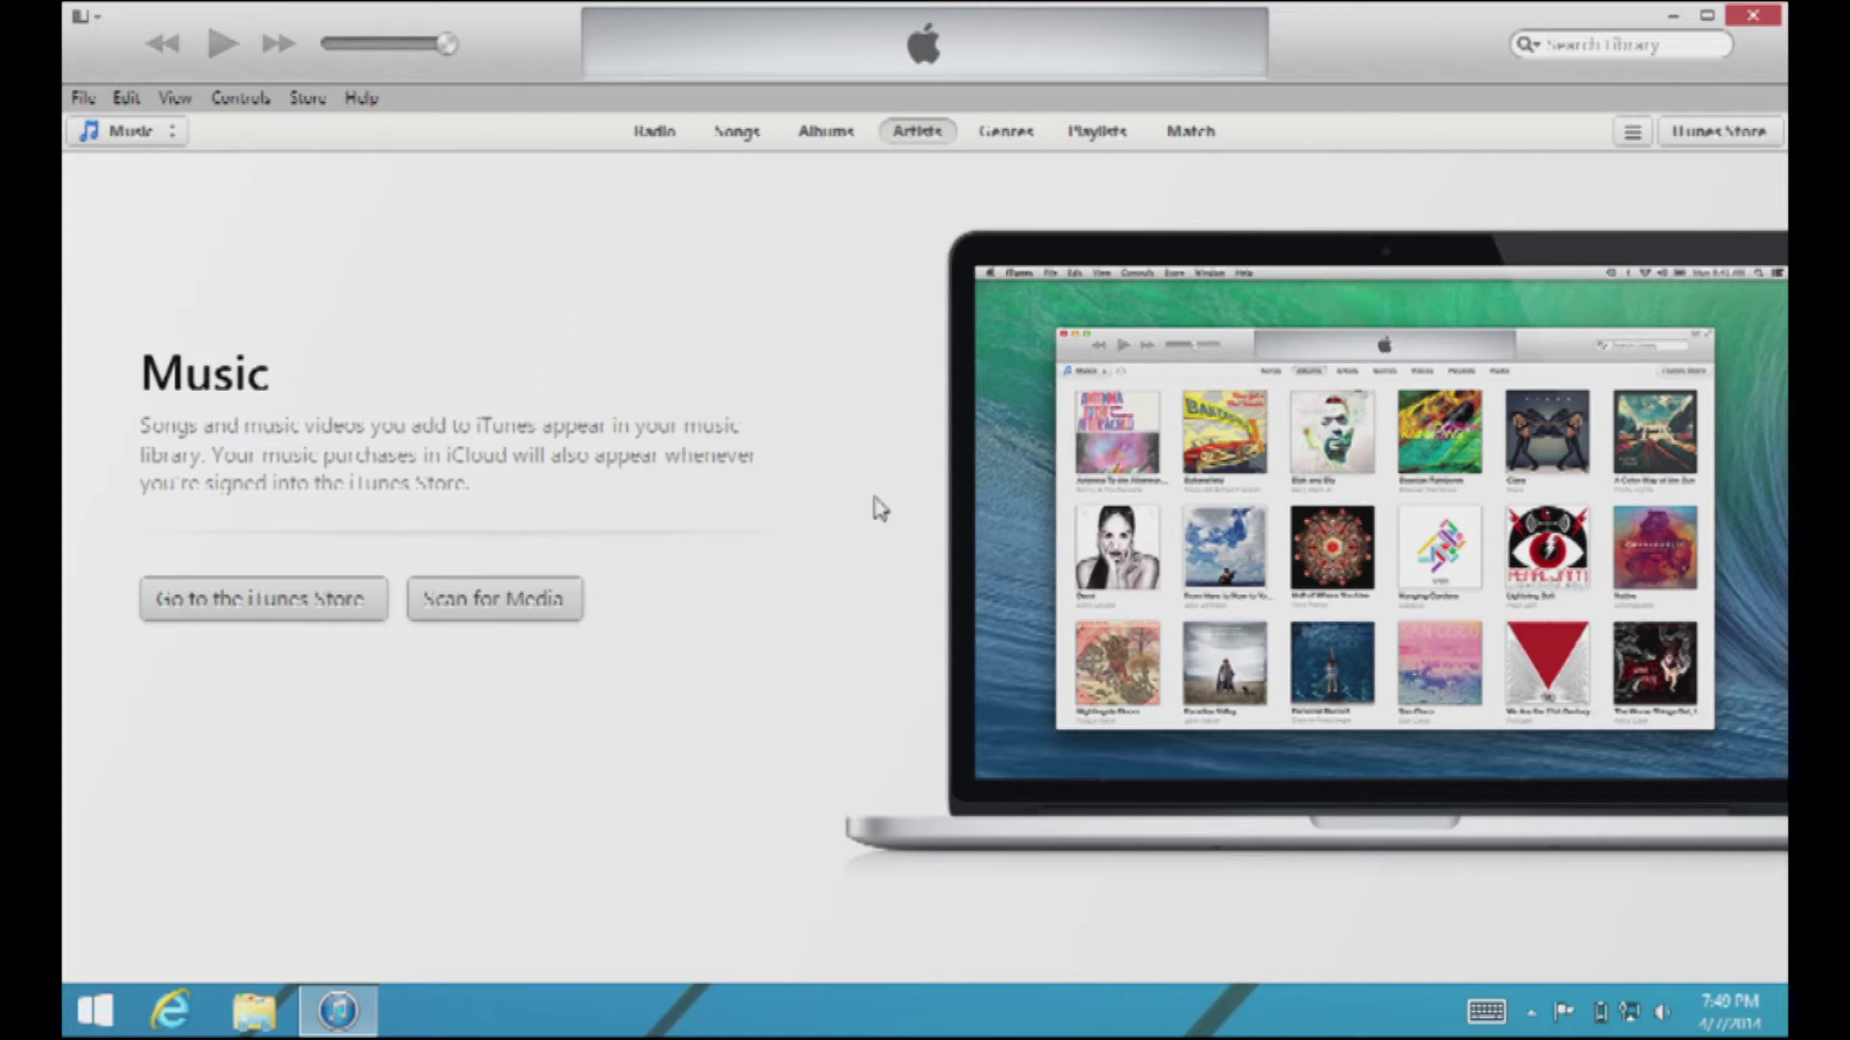
pyautogui.click(1017, 142)
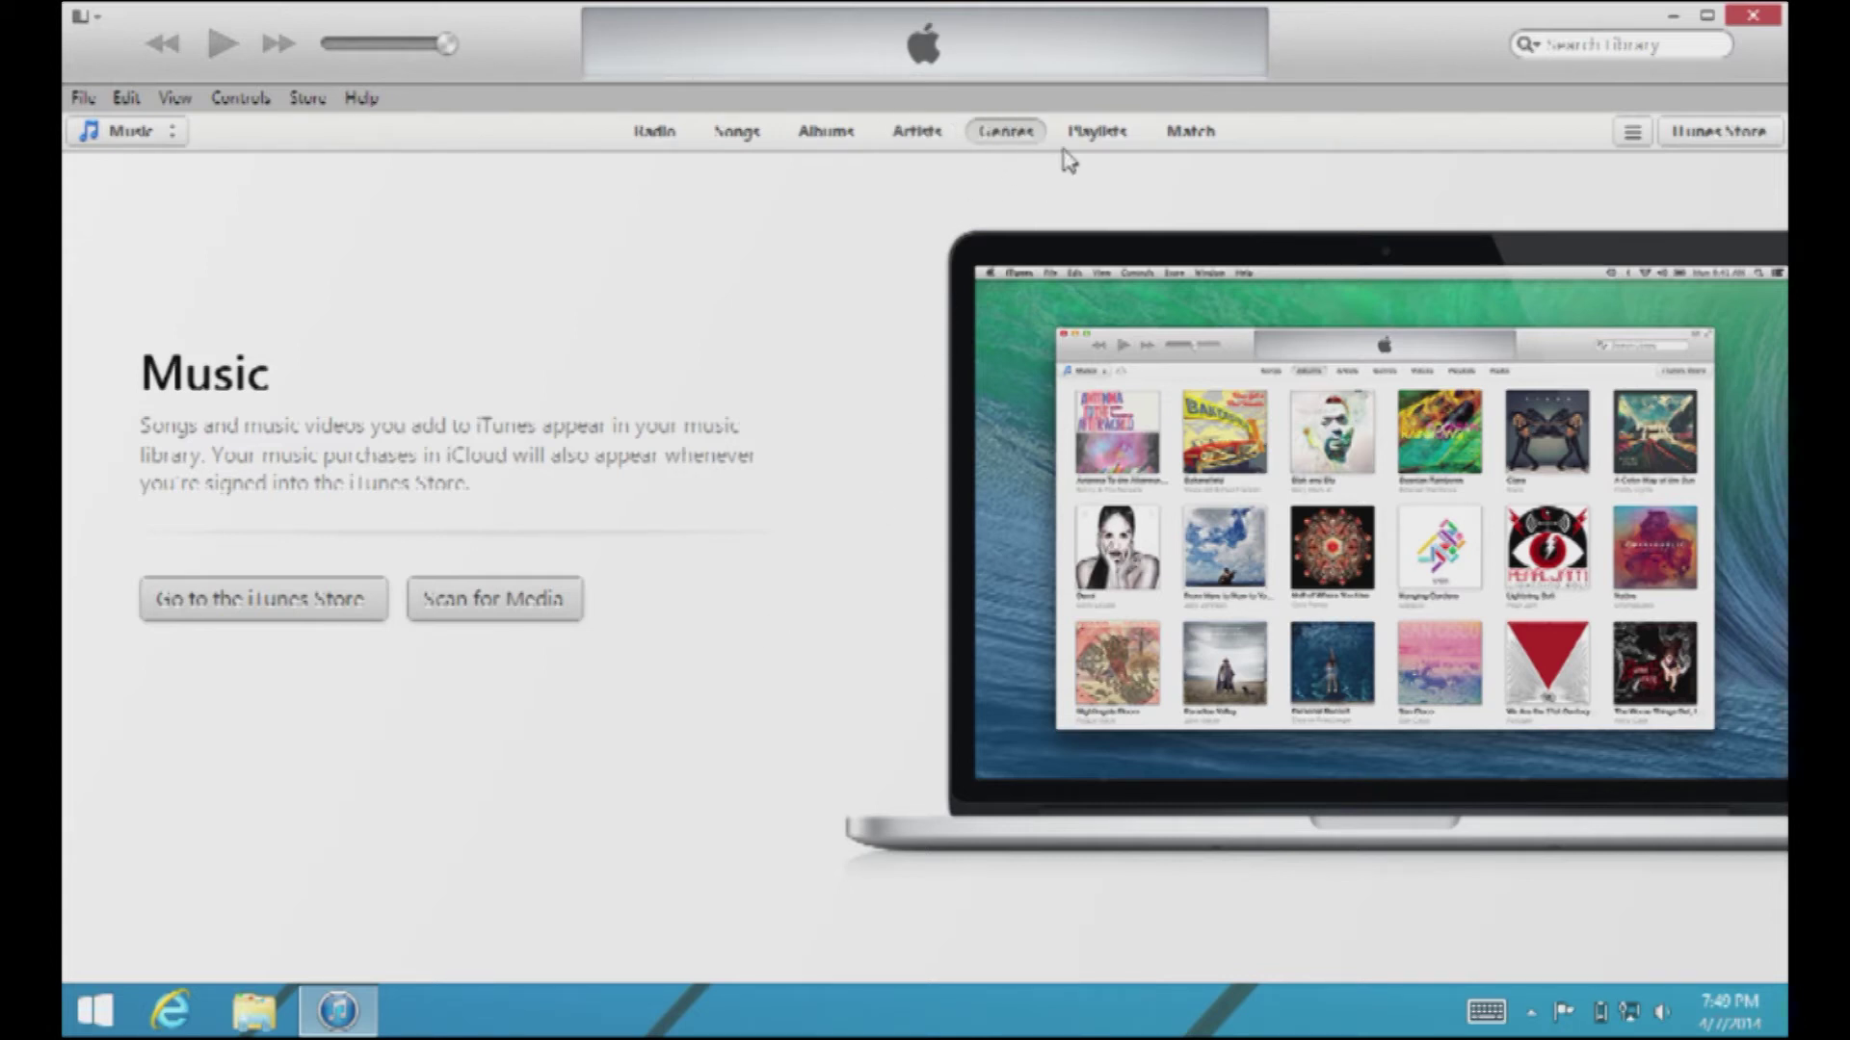
pyautogui.click(1093, 140)
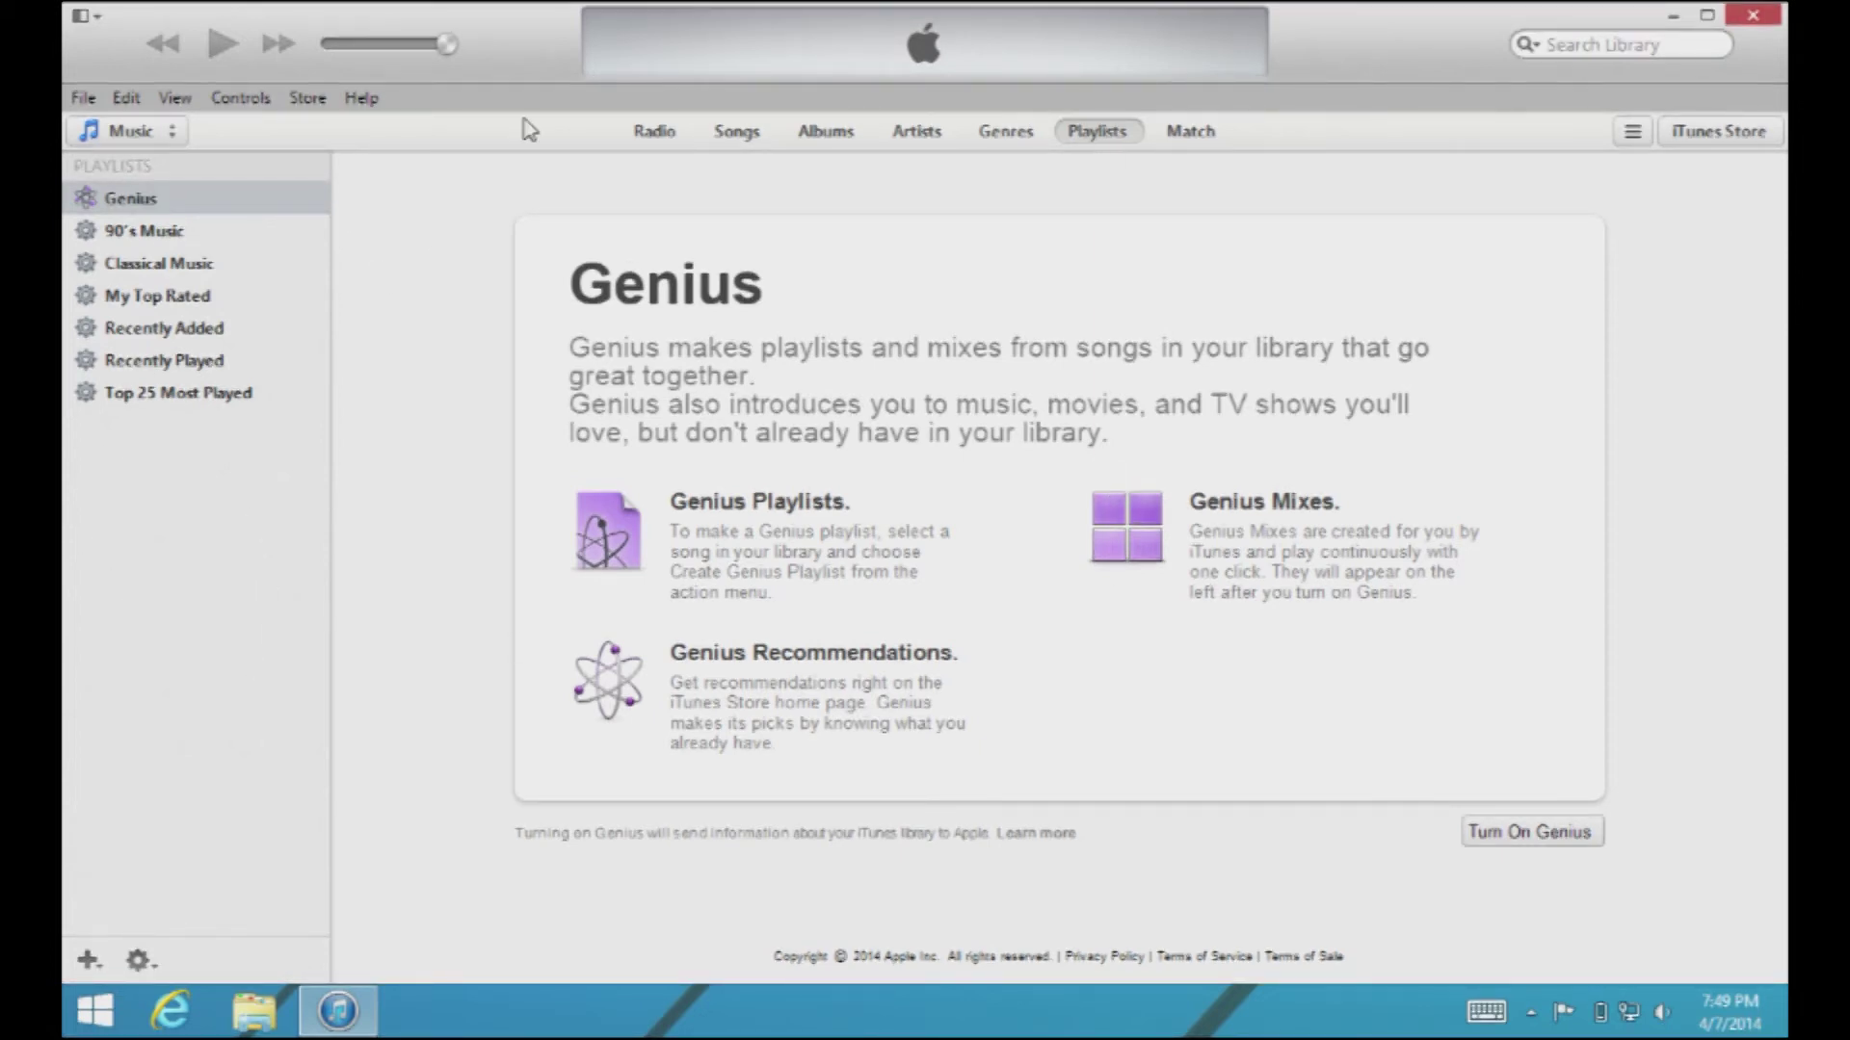
# Review the iTunes Match $24.99-per-year offer, then return to the library's Albums view.
pyautogui.click(1185, 143)
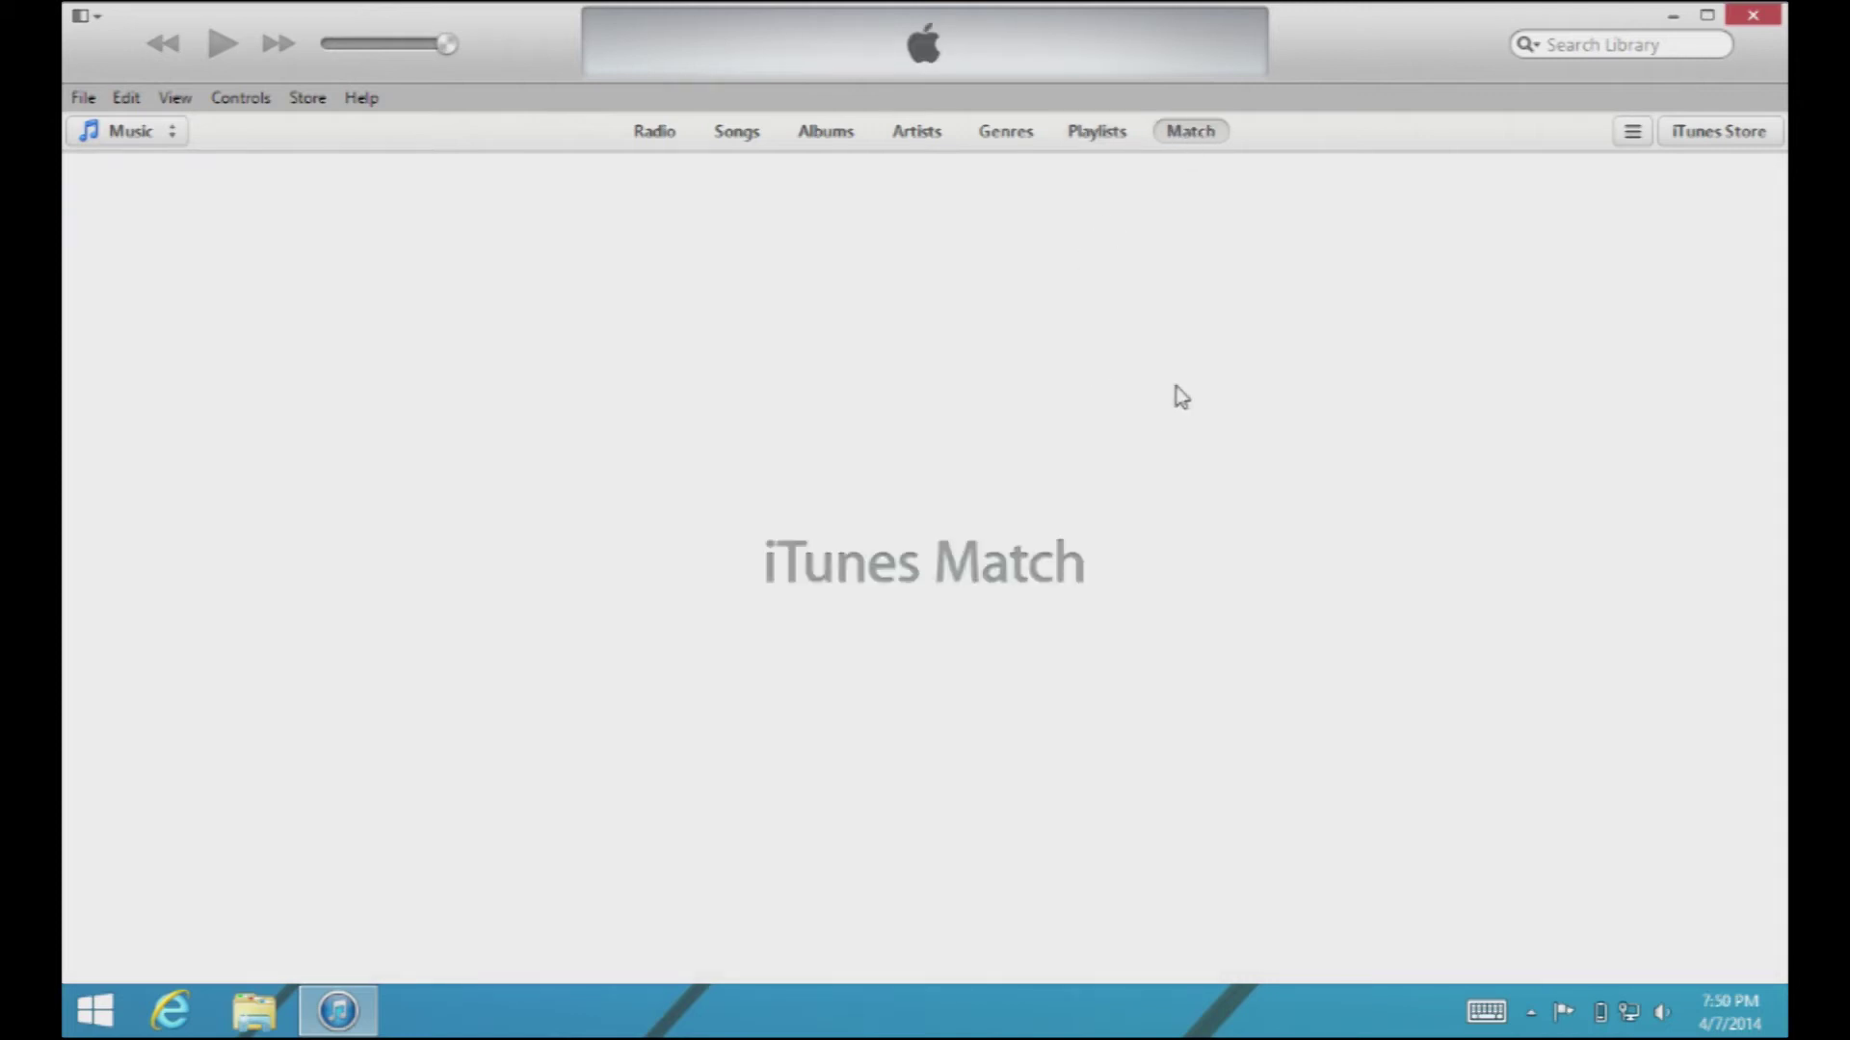
pyautogui.scroll(-1, 1391, 568)
pyautogui.scroll(1, 1397, 578)
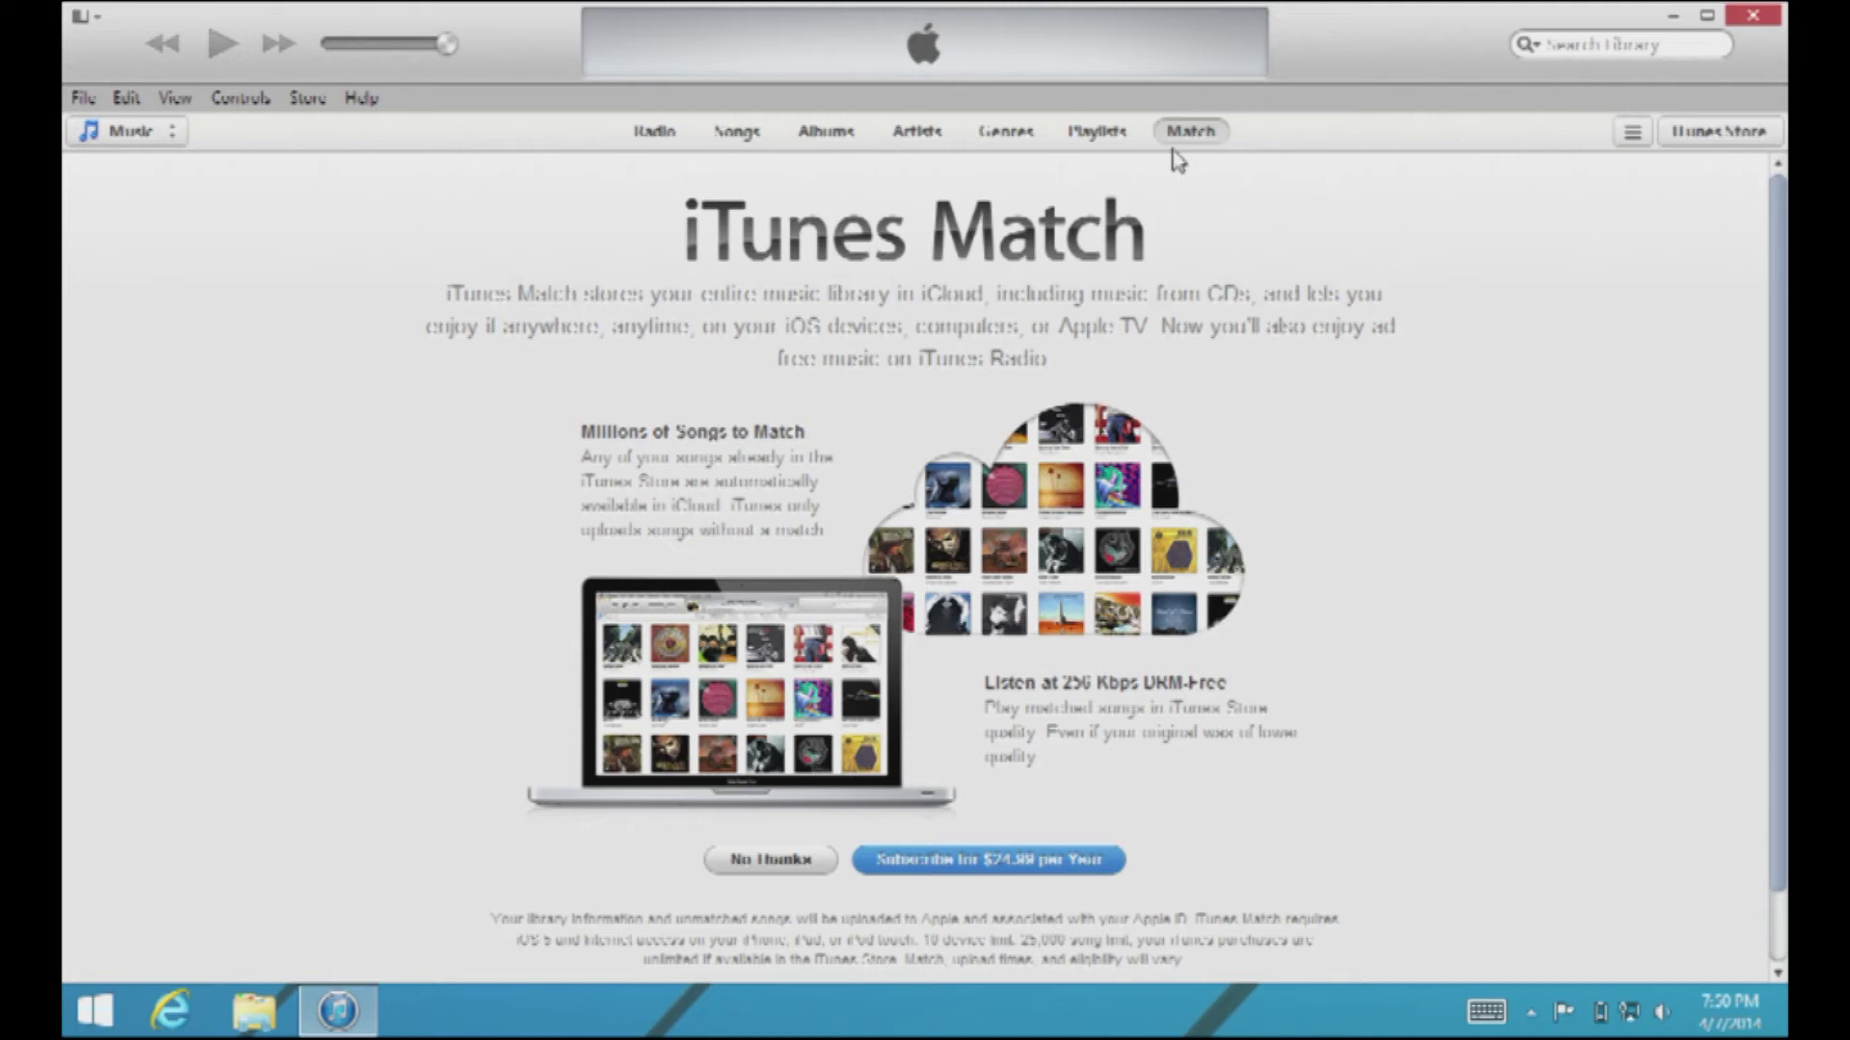
pyautogui.click(815, 140)
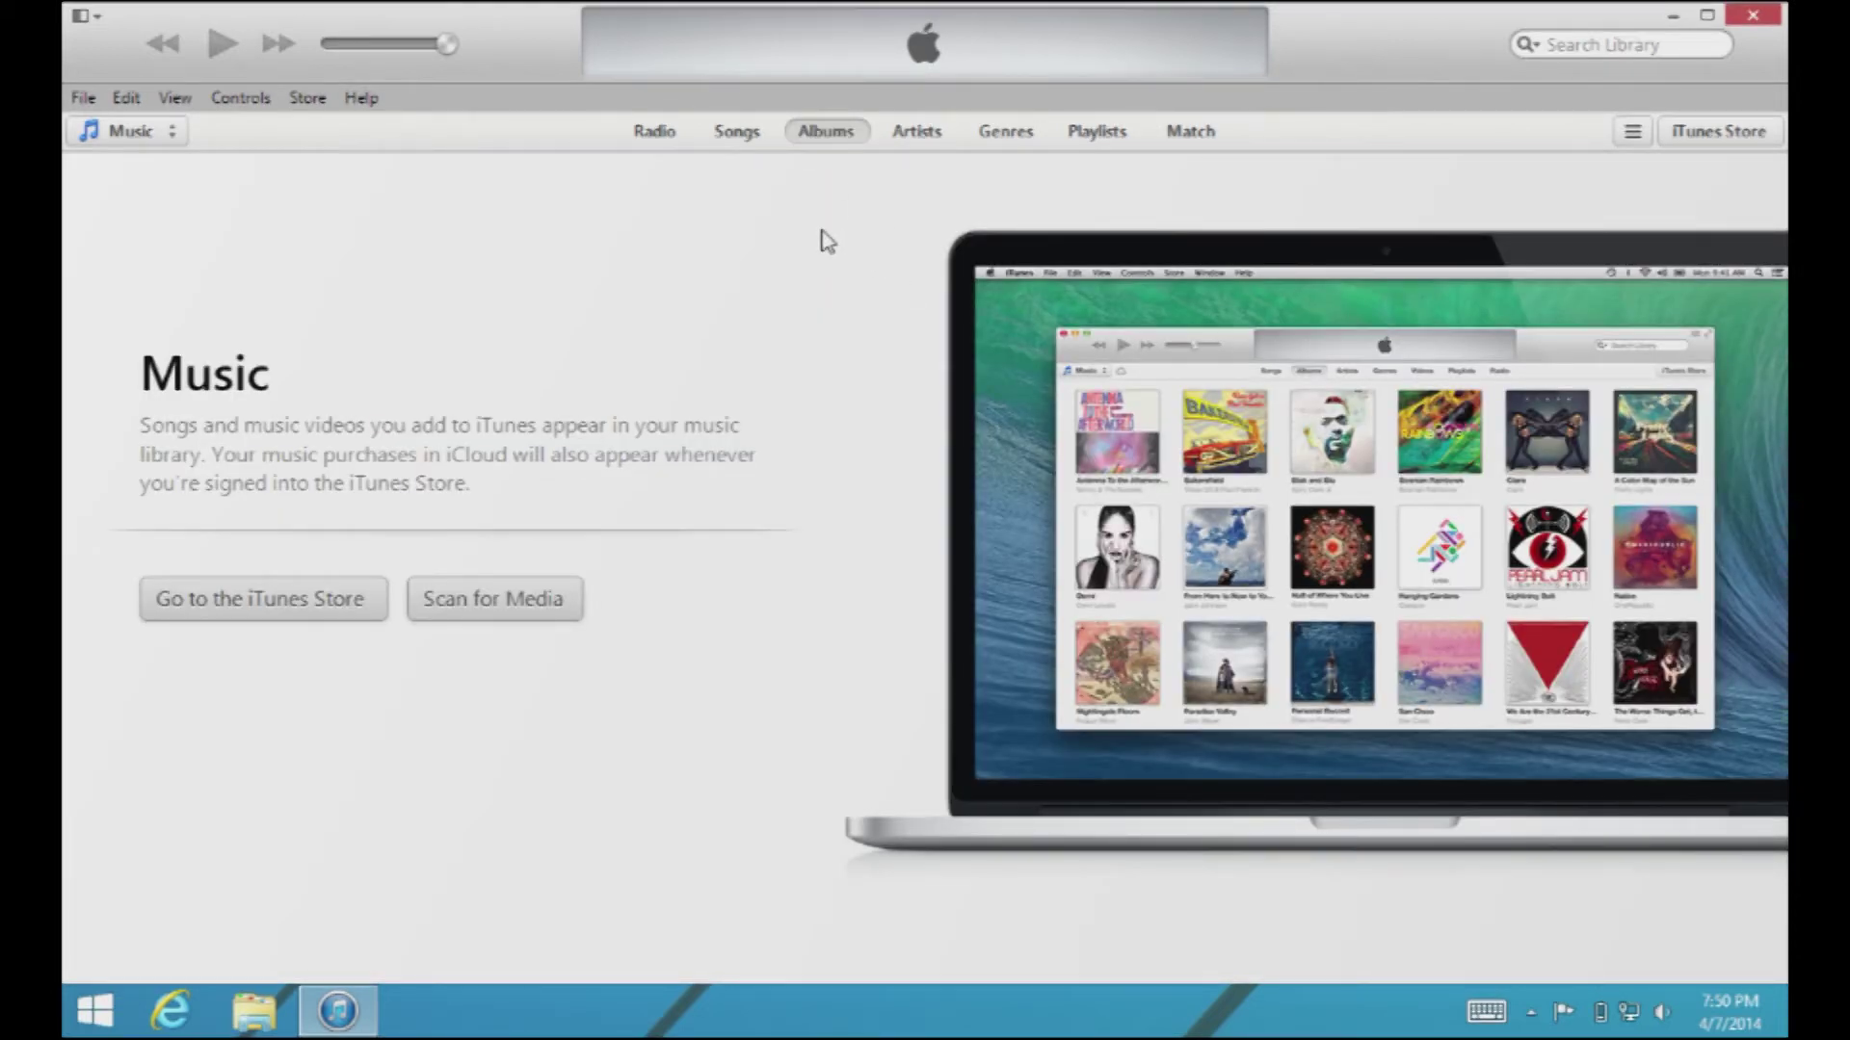
pyautogui.click(1720, 132)
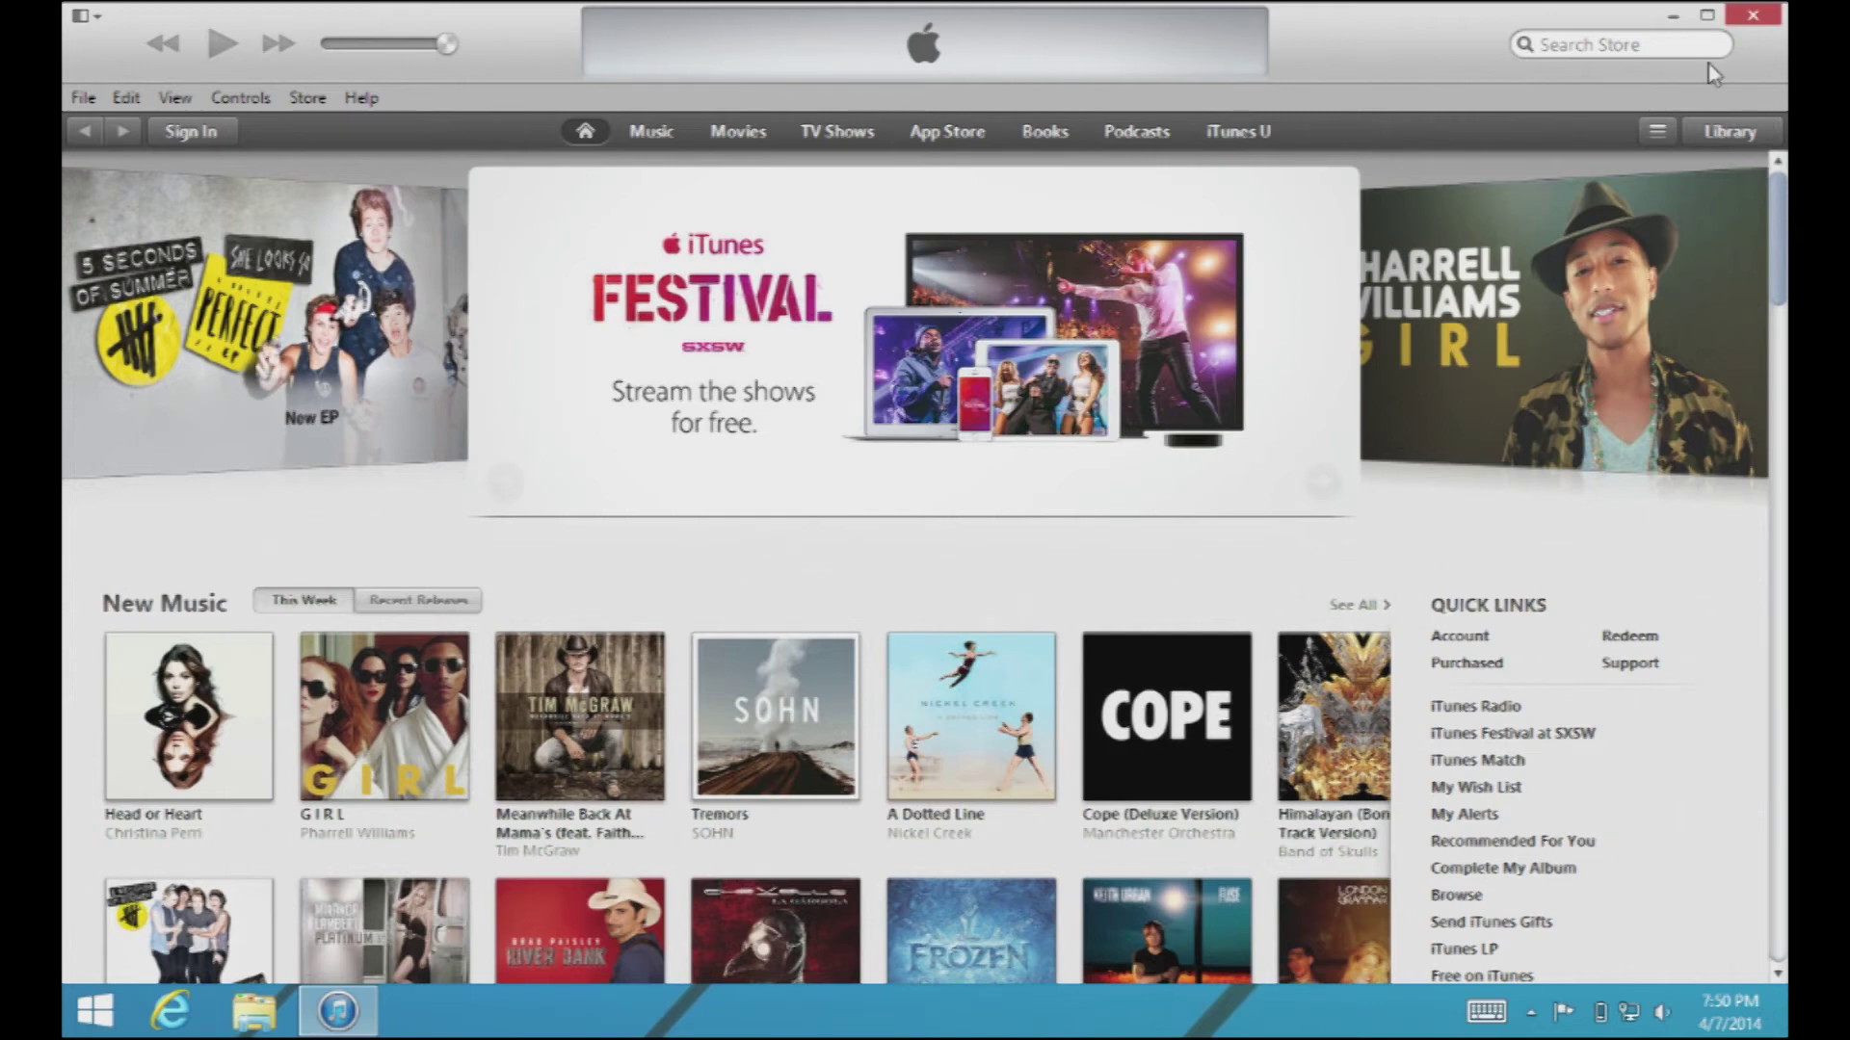
pyautogui.click(1730, 132)
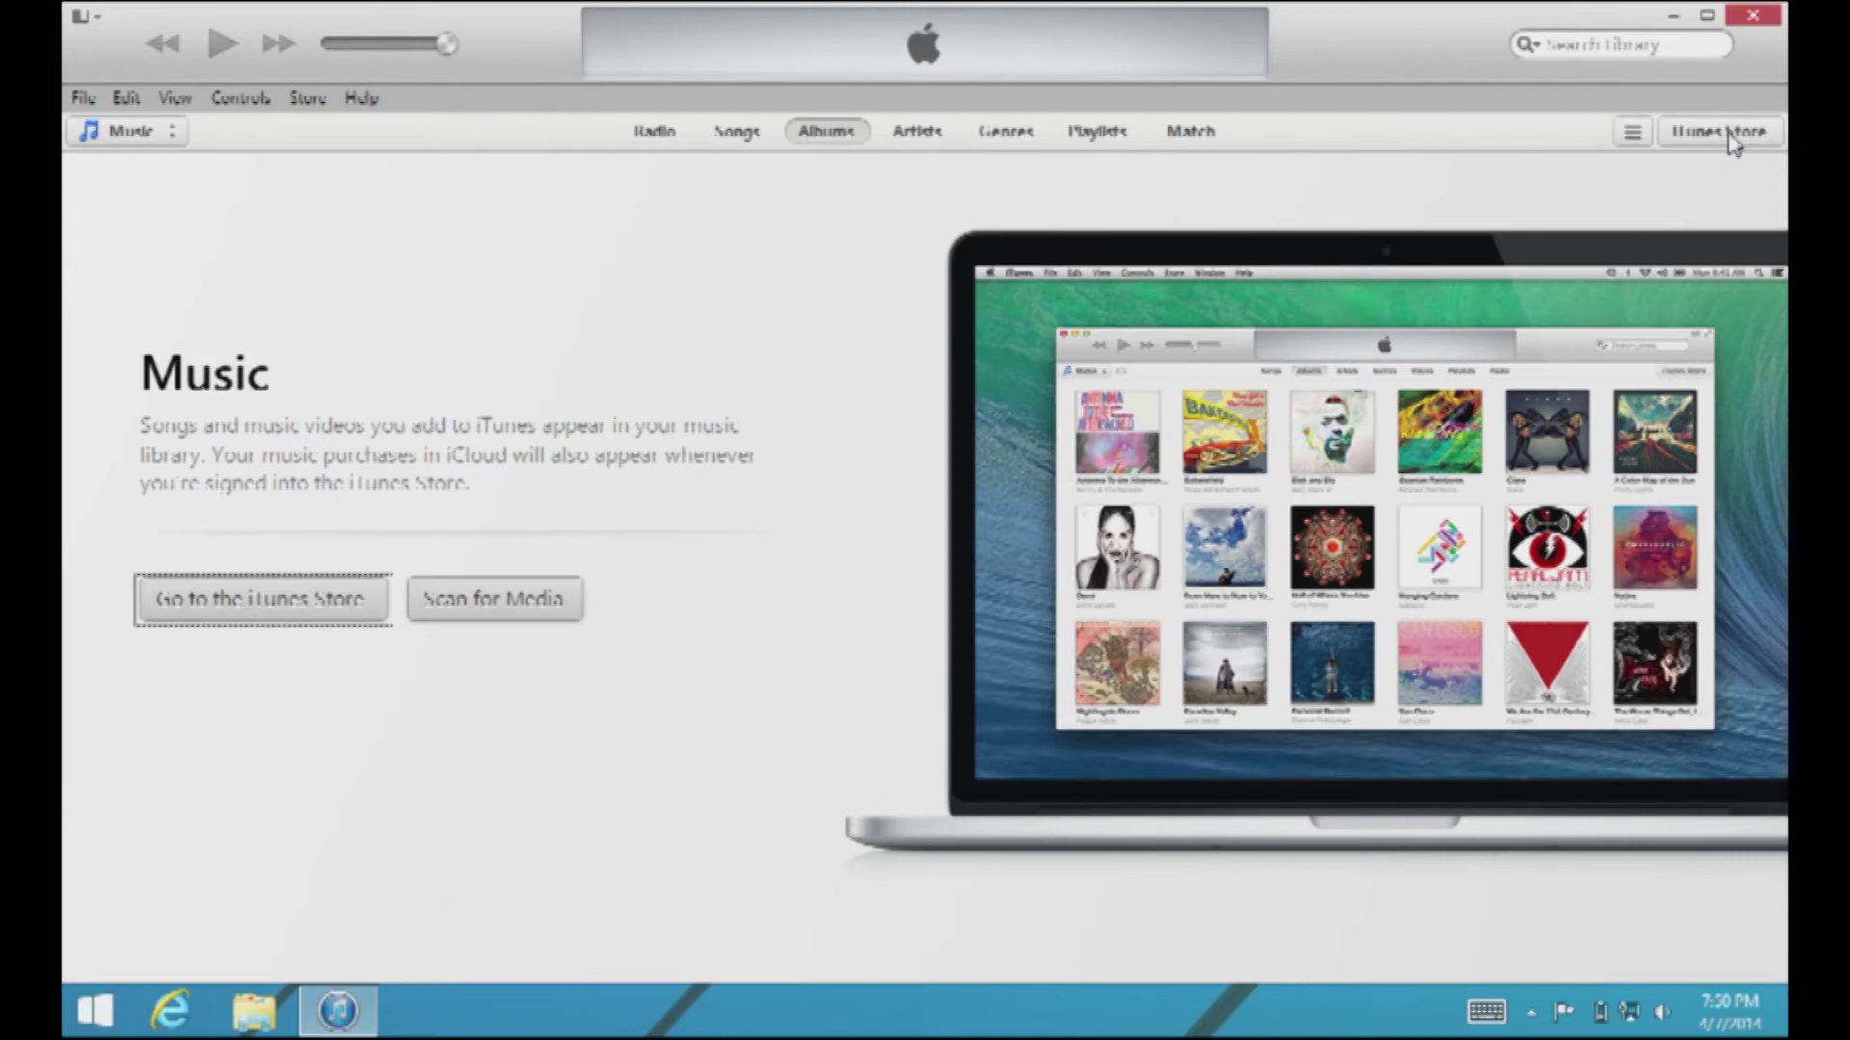
pyautogui.click(1730, 132)
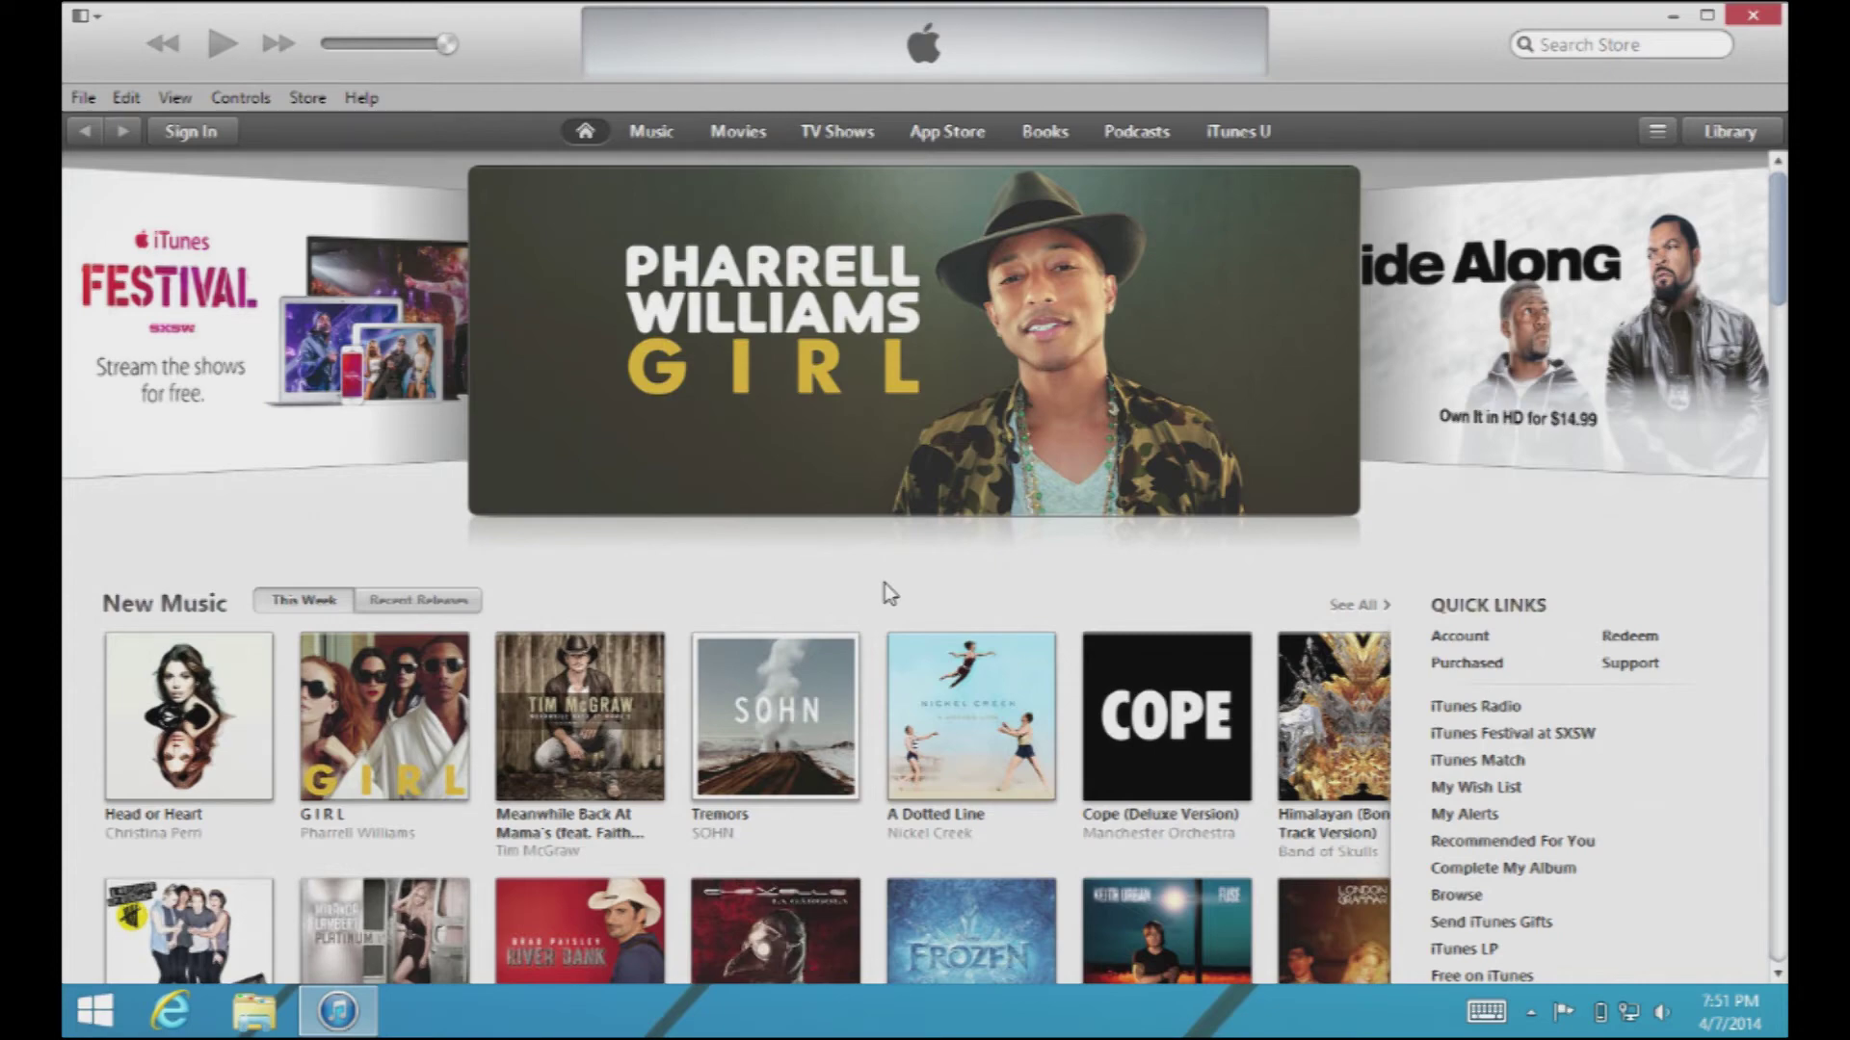
pyautogui.scroll(-7, 884, 591)
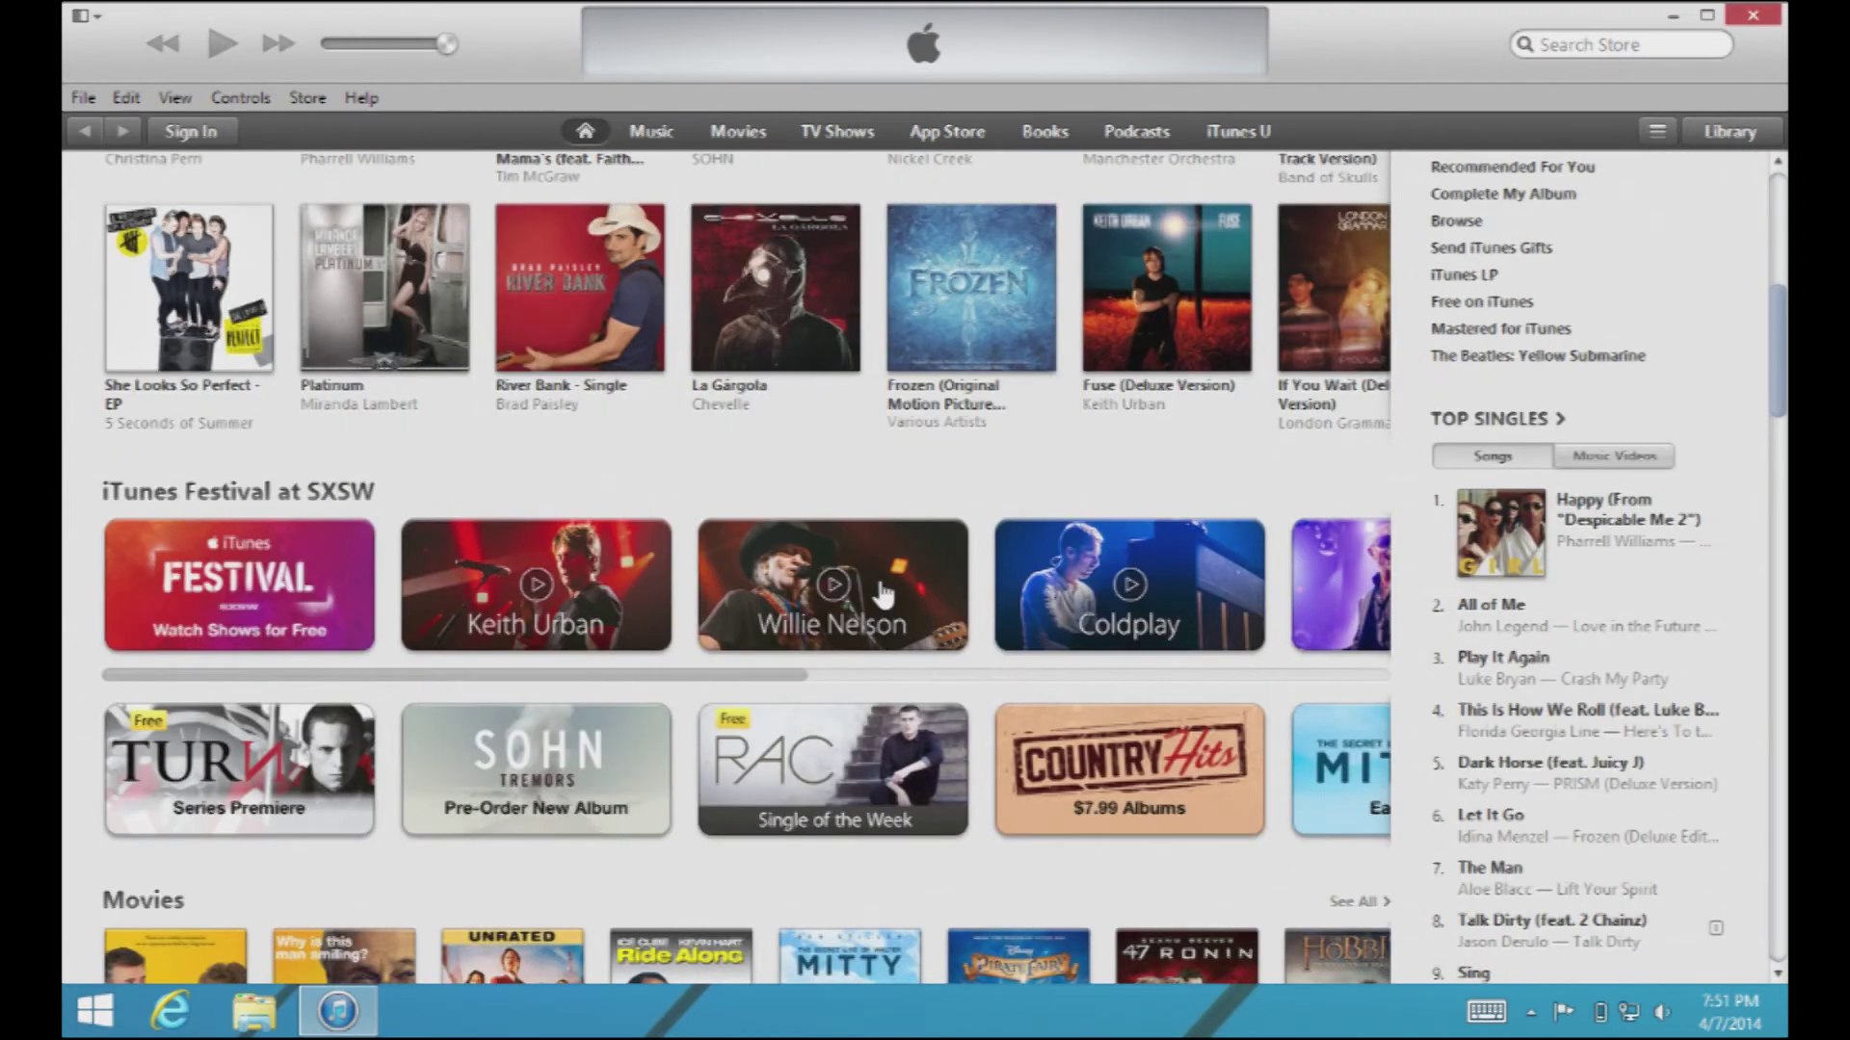
pyautogui.scroll(7, 884, 591)
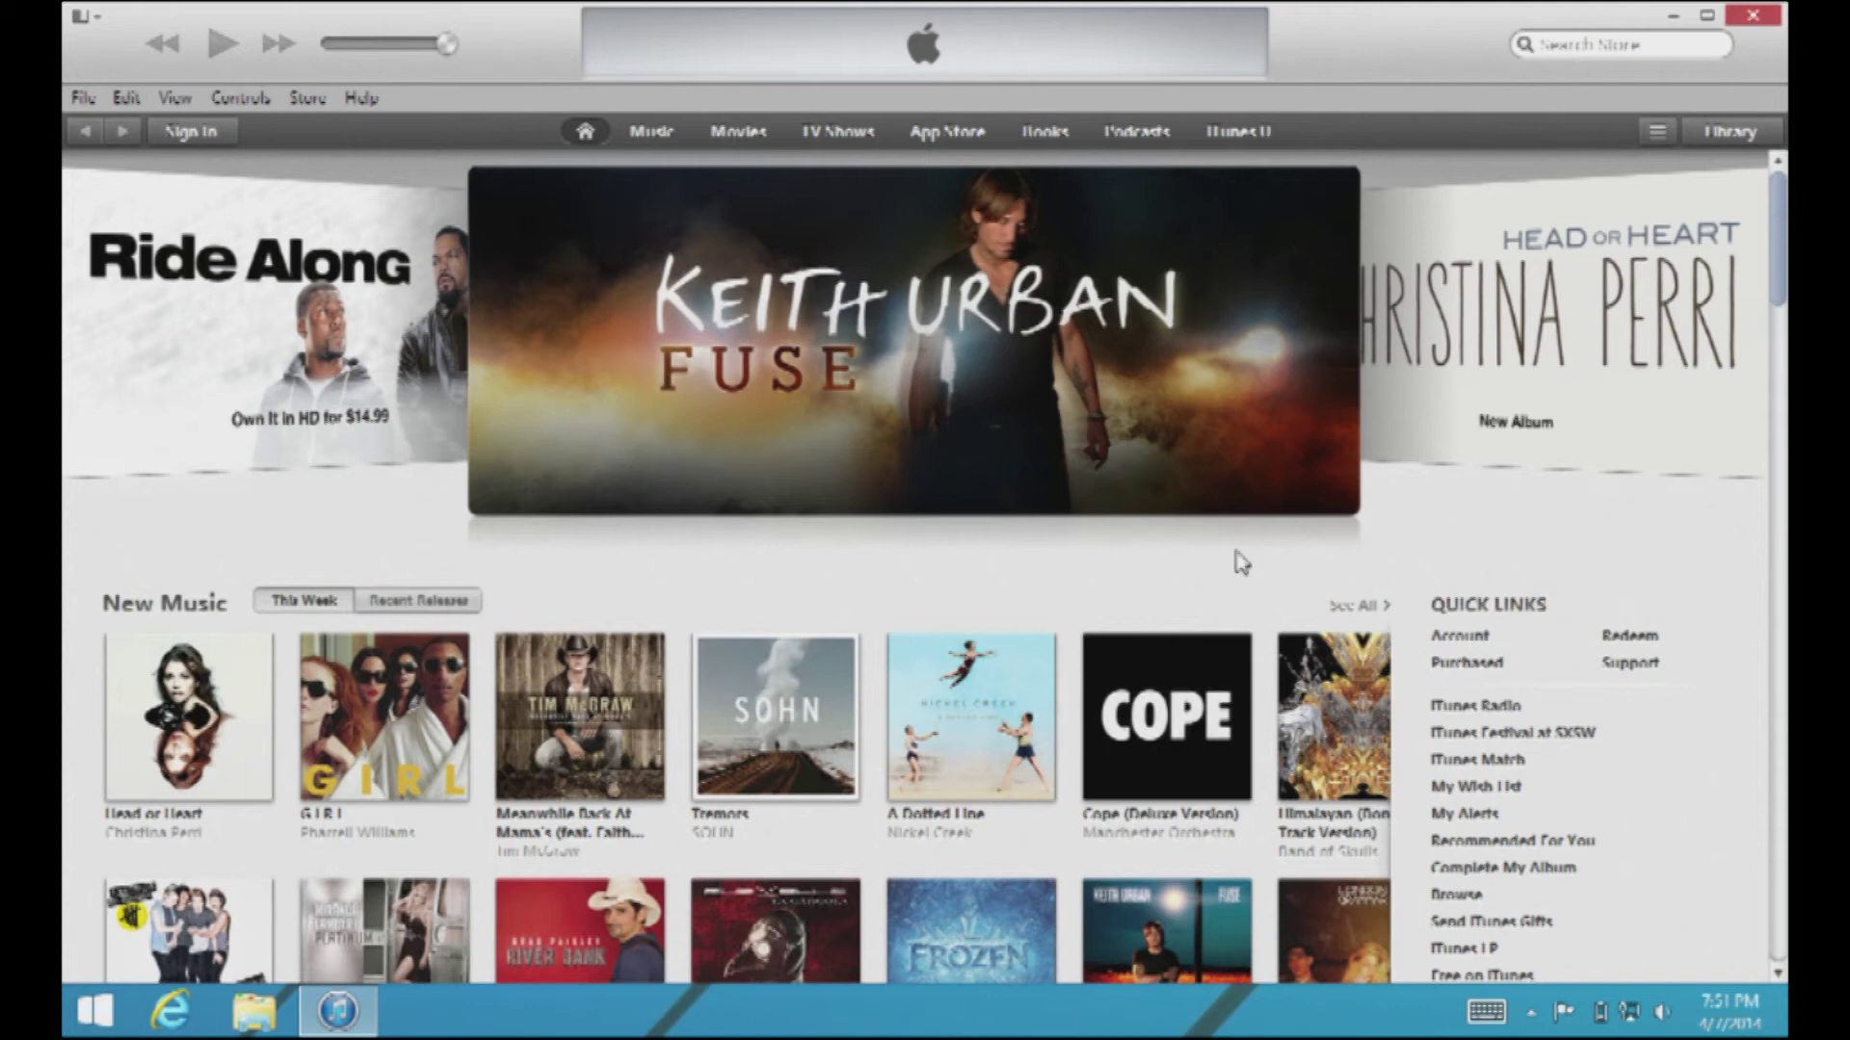
pyautogui.click(1731, 132)
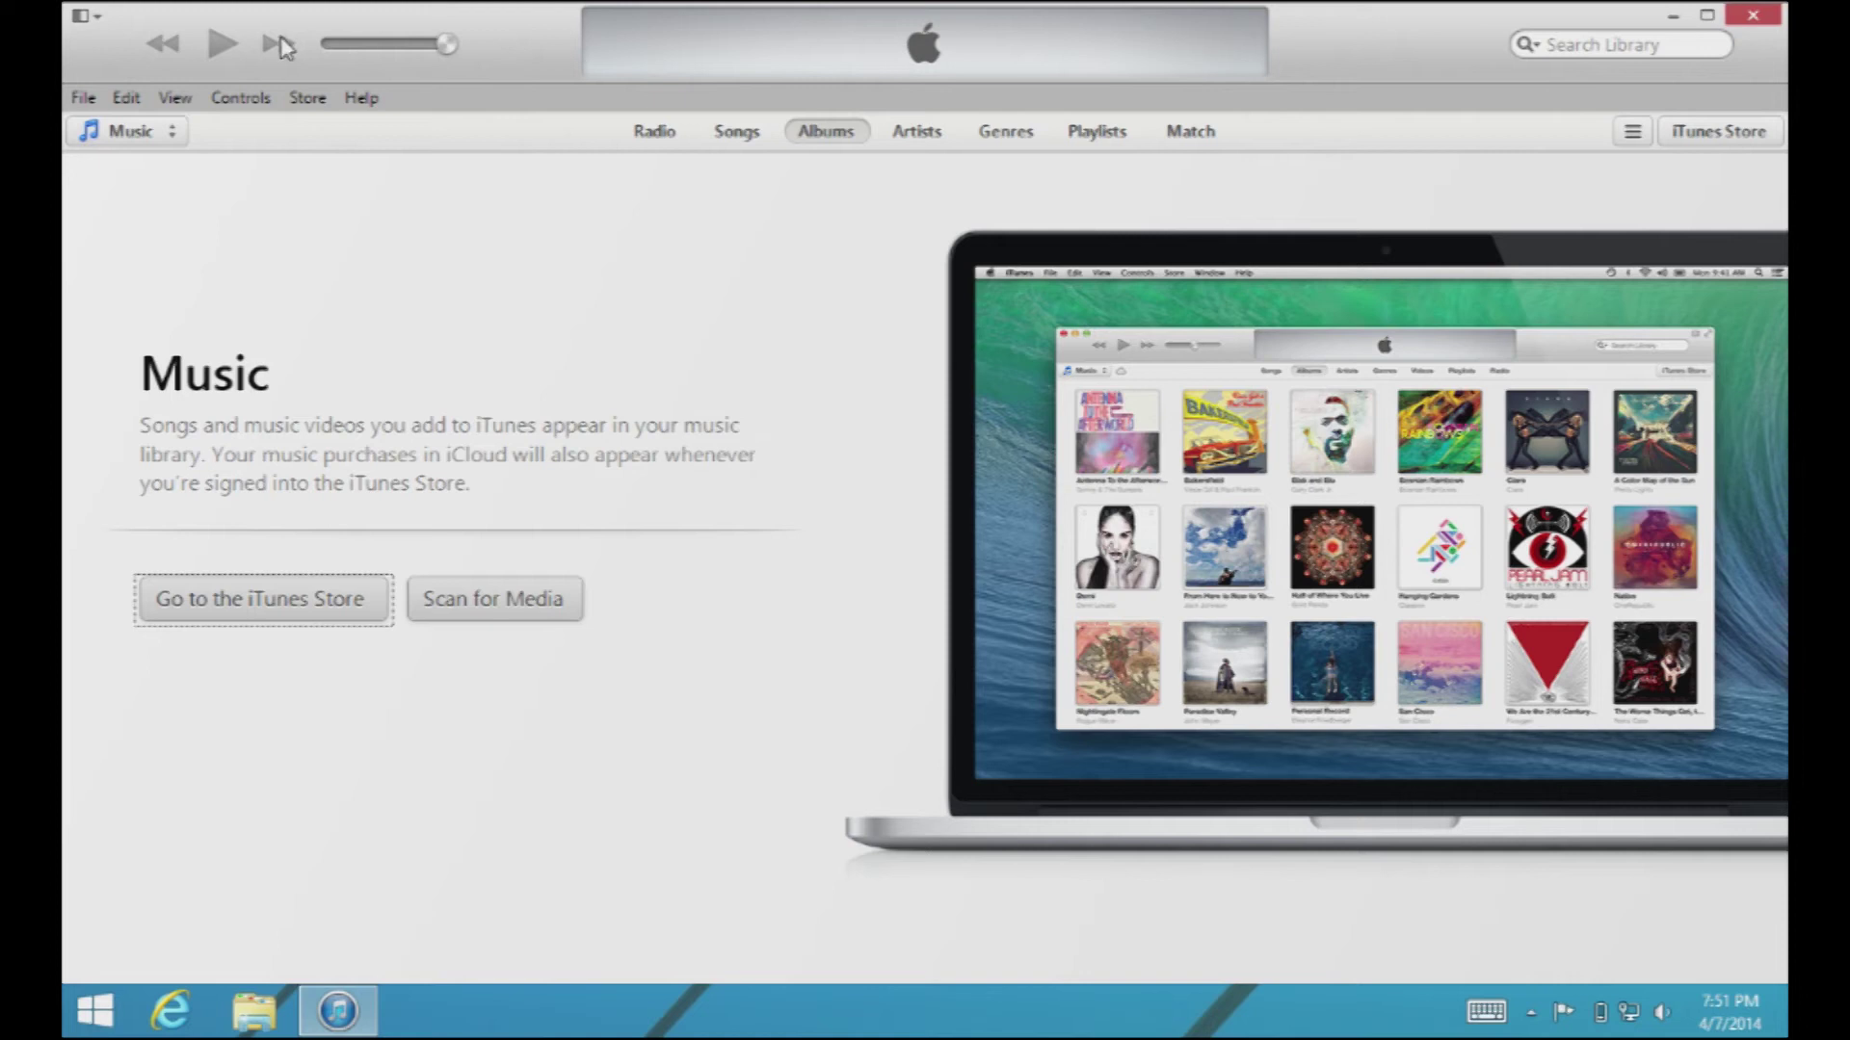
pyautogui.moveTo(439, 44)
pyautogui.mouseDown()
pyautogui.moveTo(350, 44)
pyautogui.moveTo(446, 45)
pyautogui.mouseUp()
pyautogui.click(1541, 46)
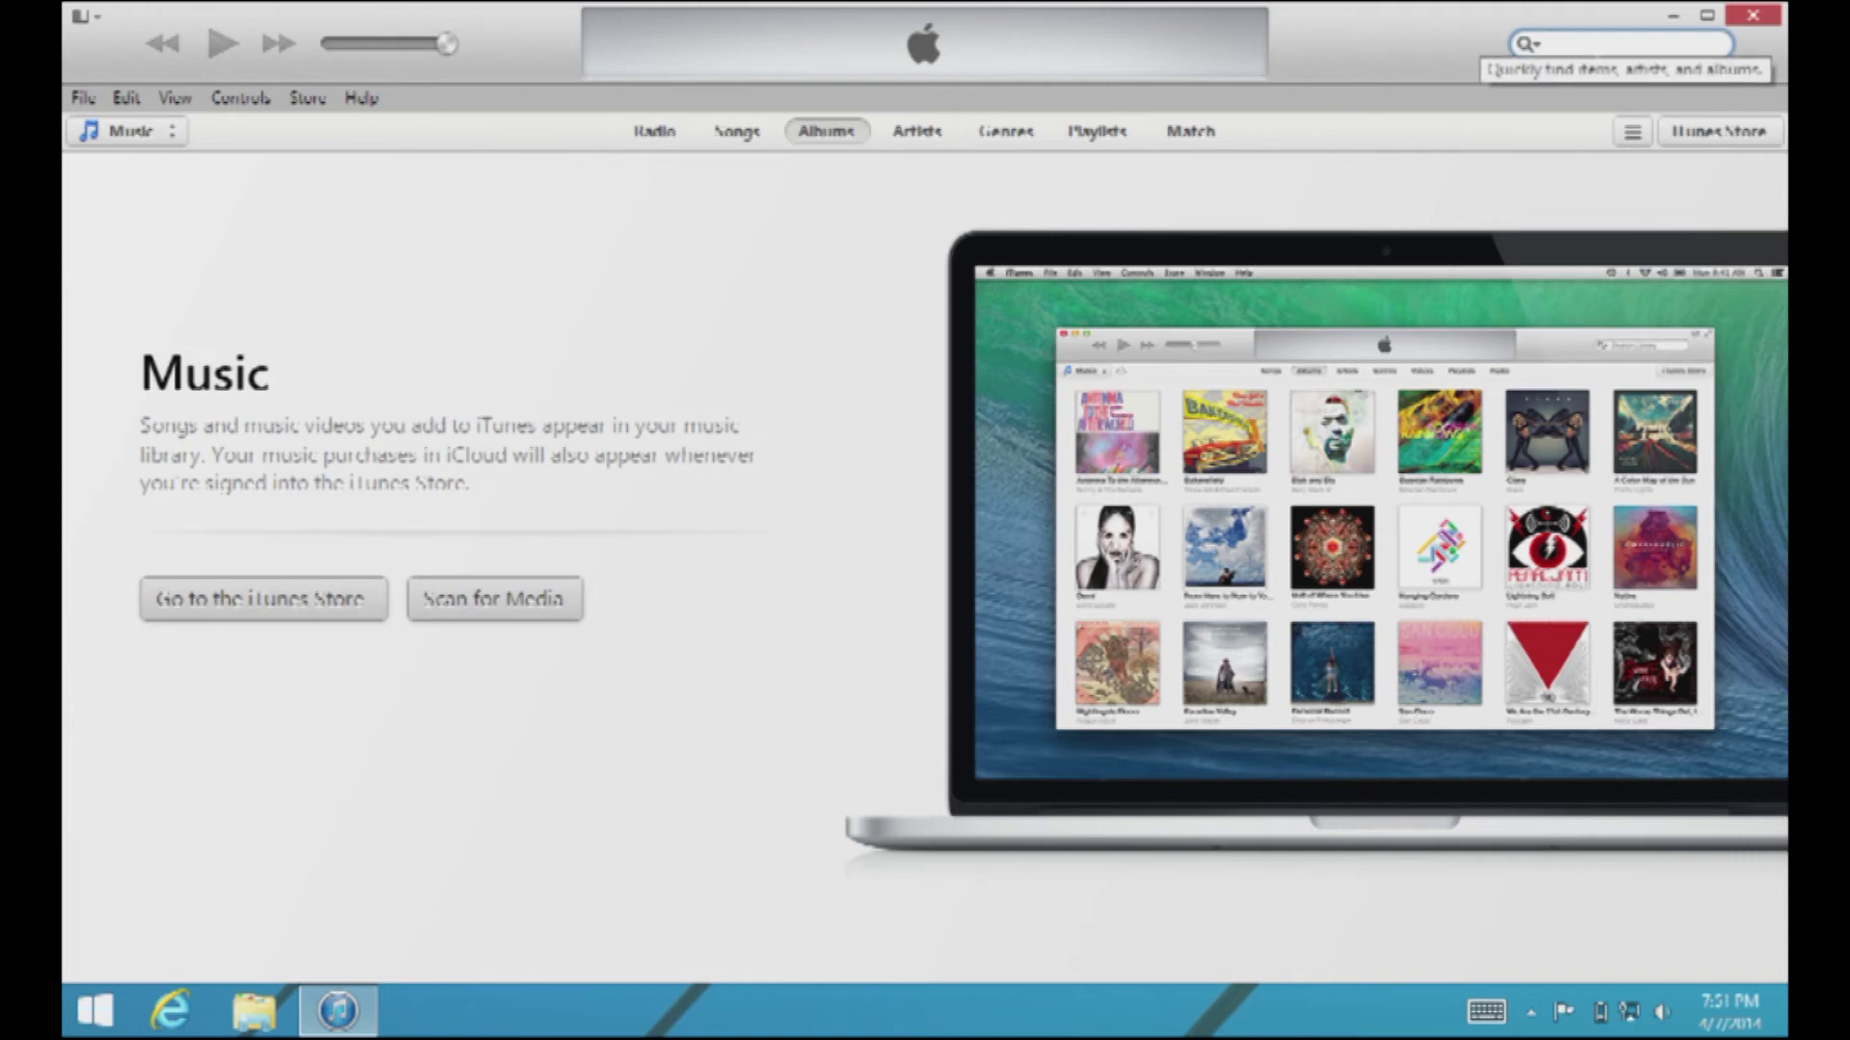
pyautogui.click(1698, 129)
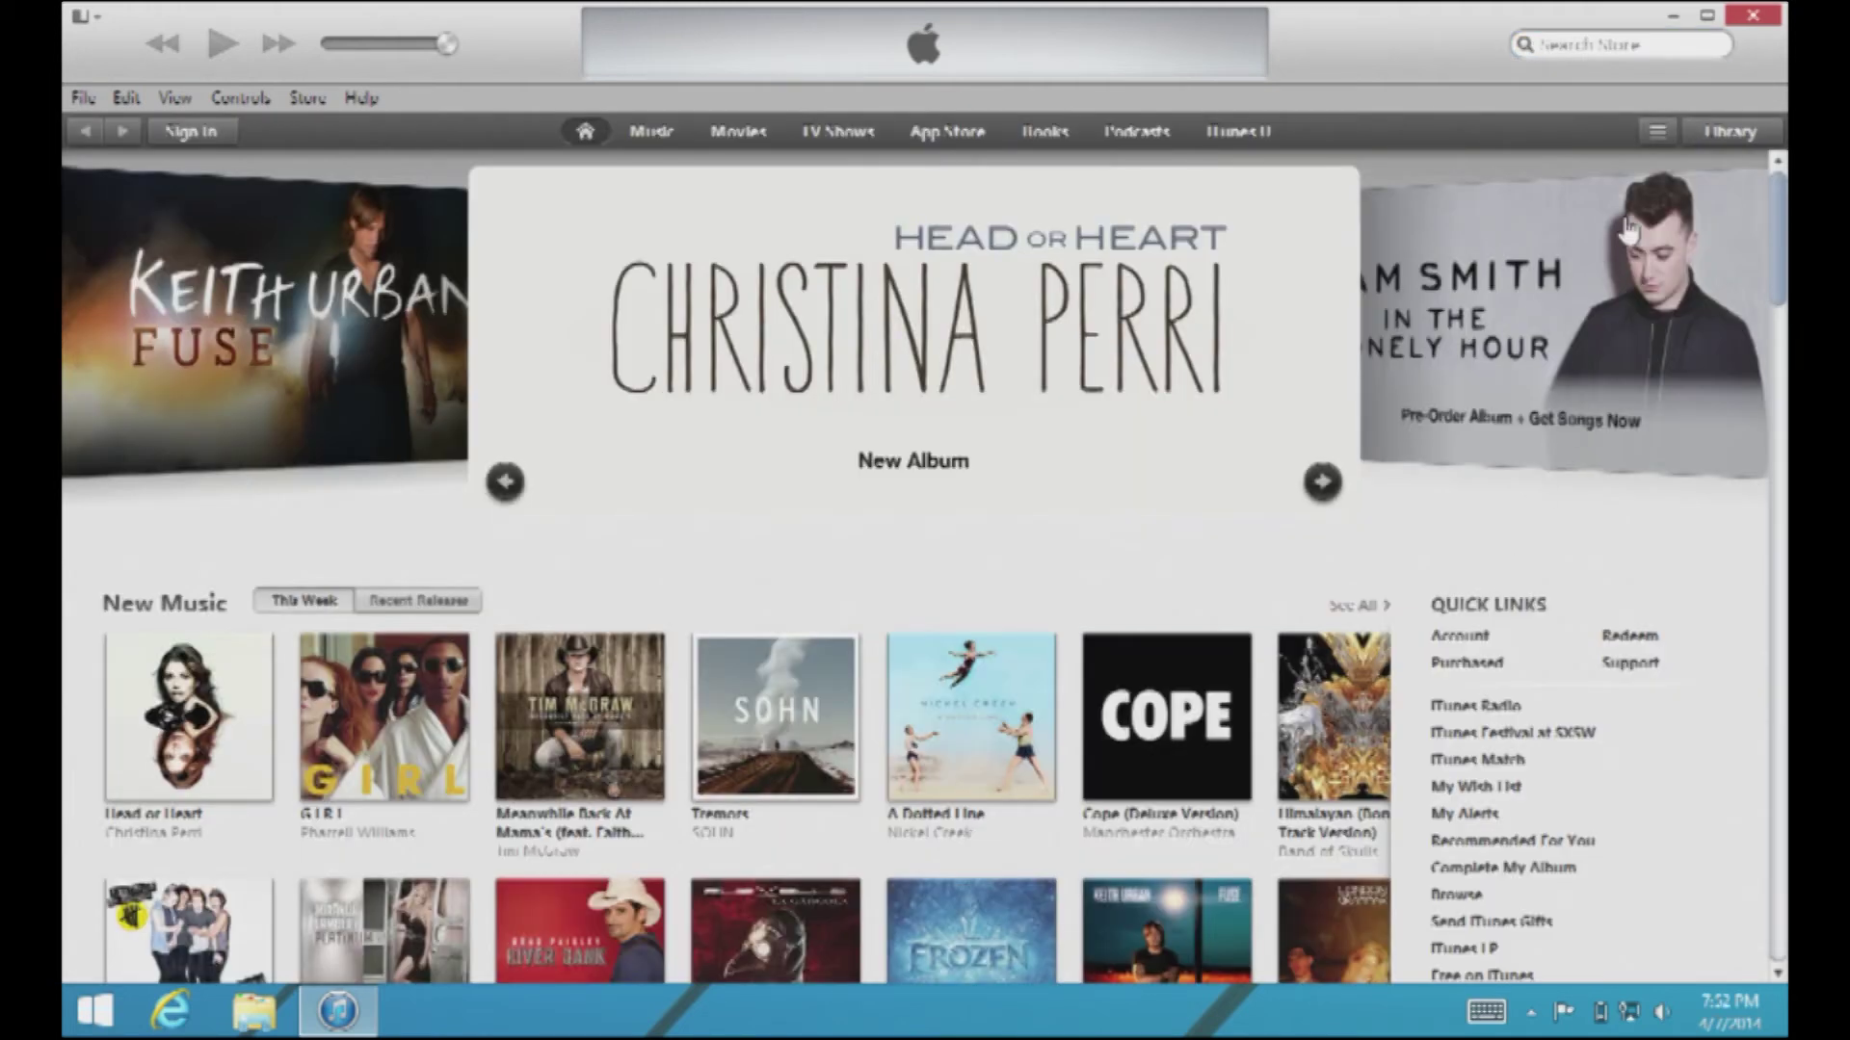
pyautogui.click(1618, 45)
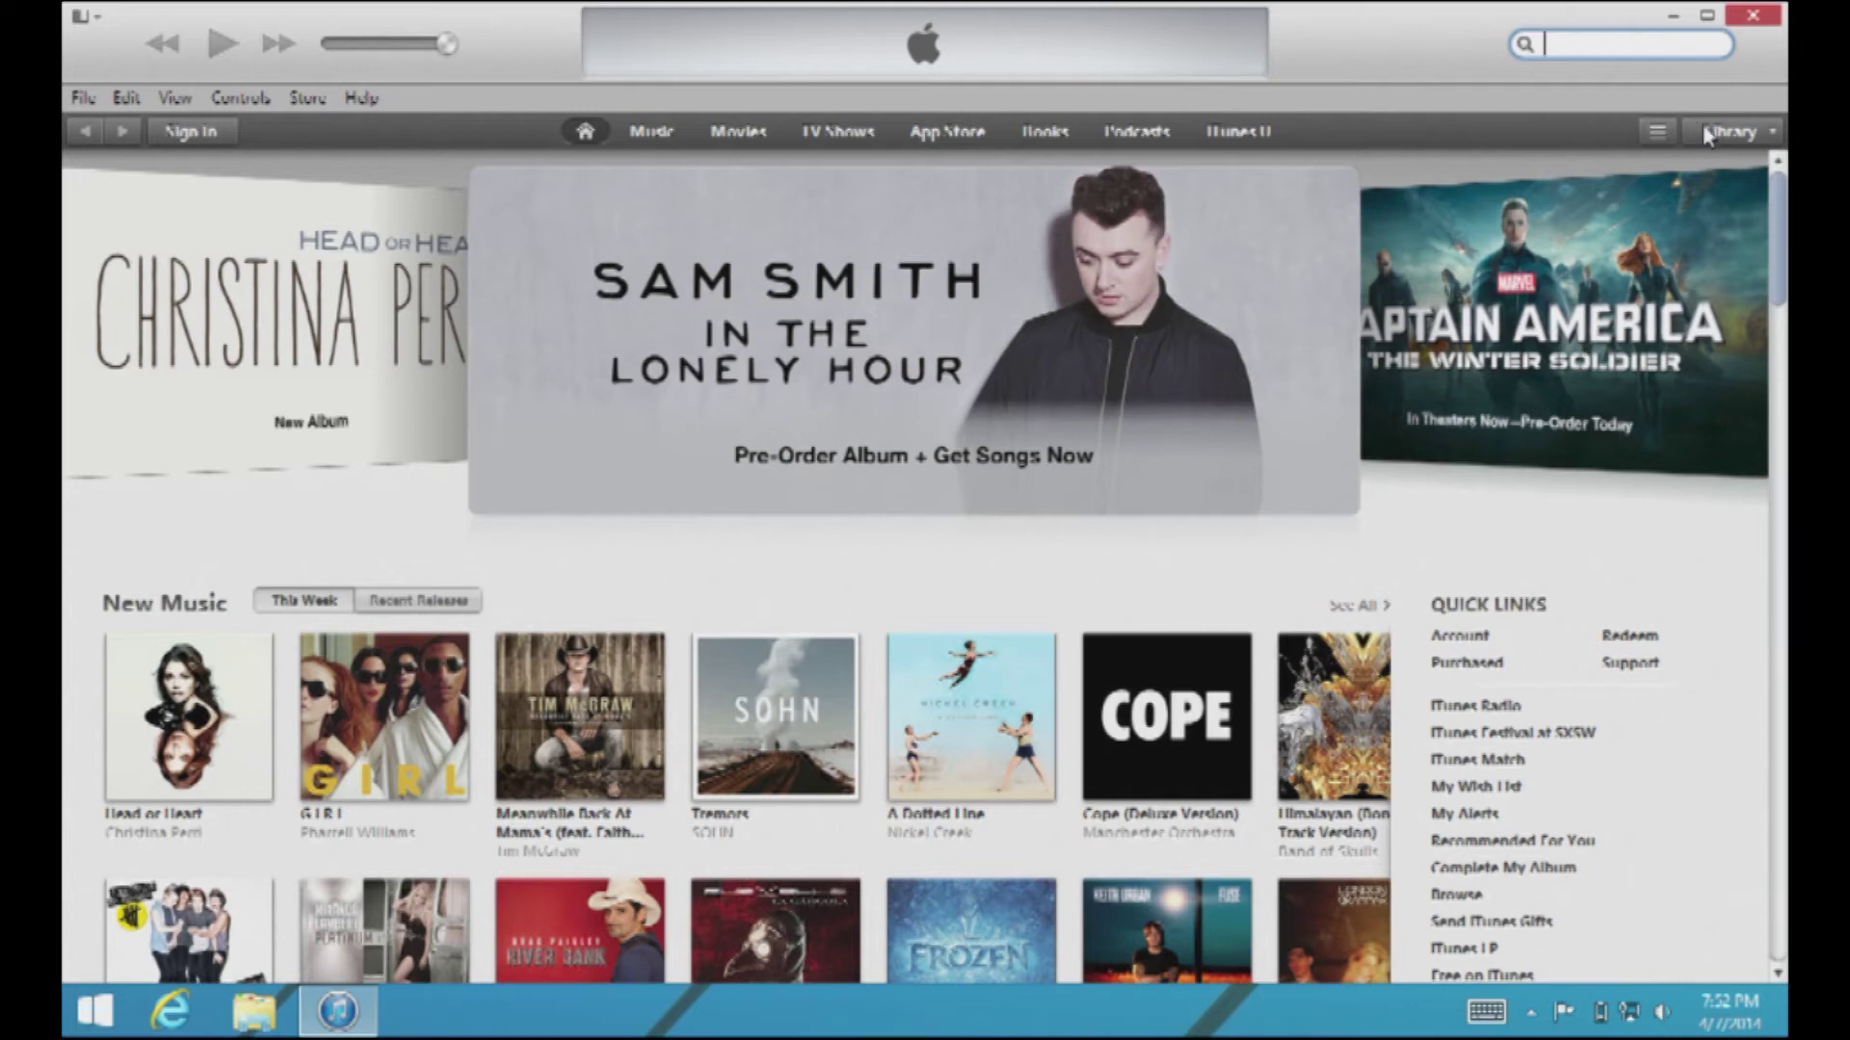
pyautogui.click(1724, 132)
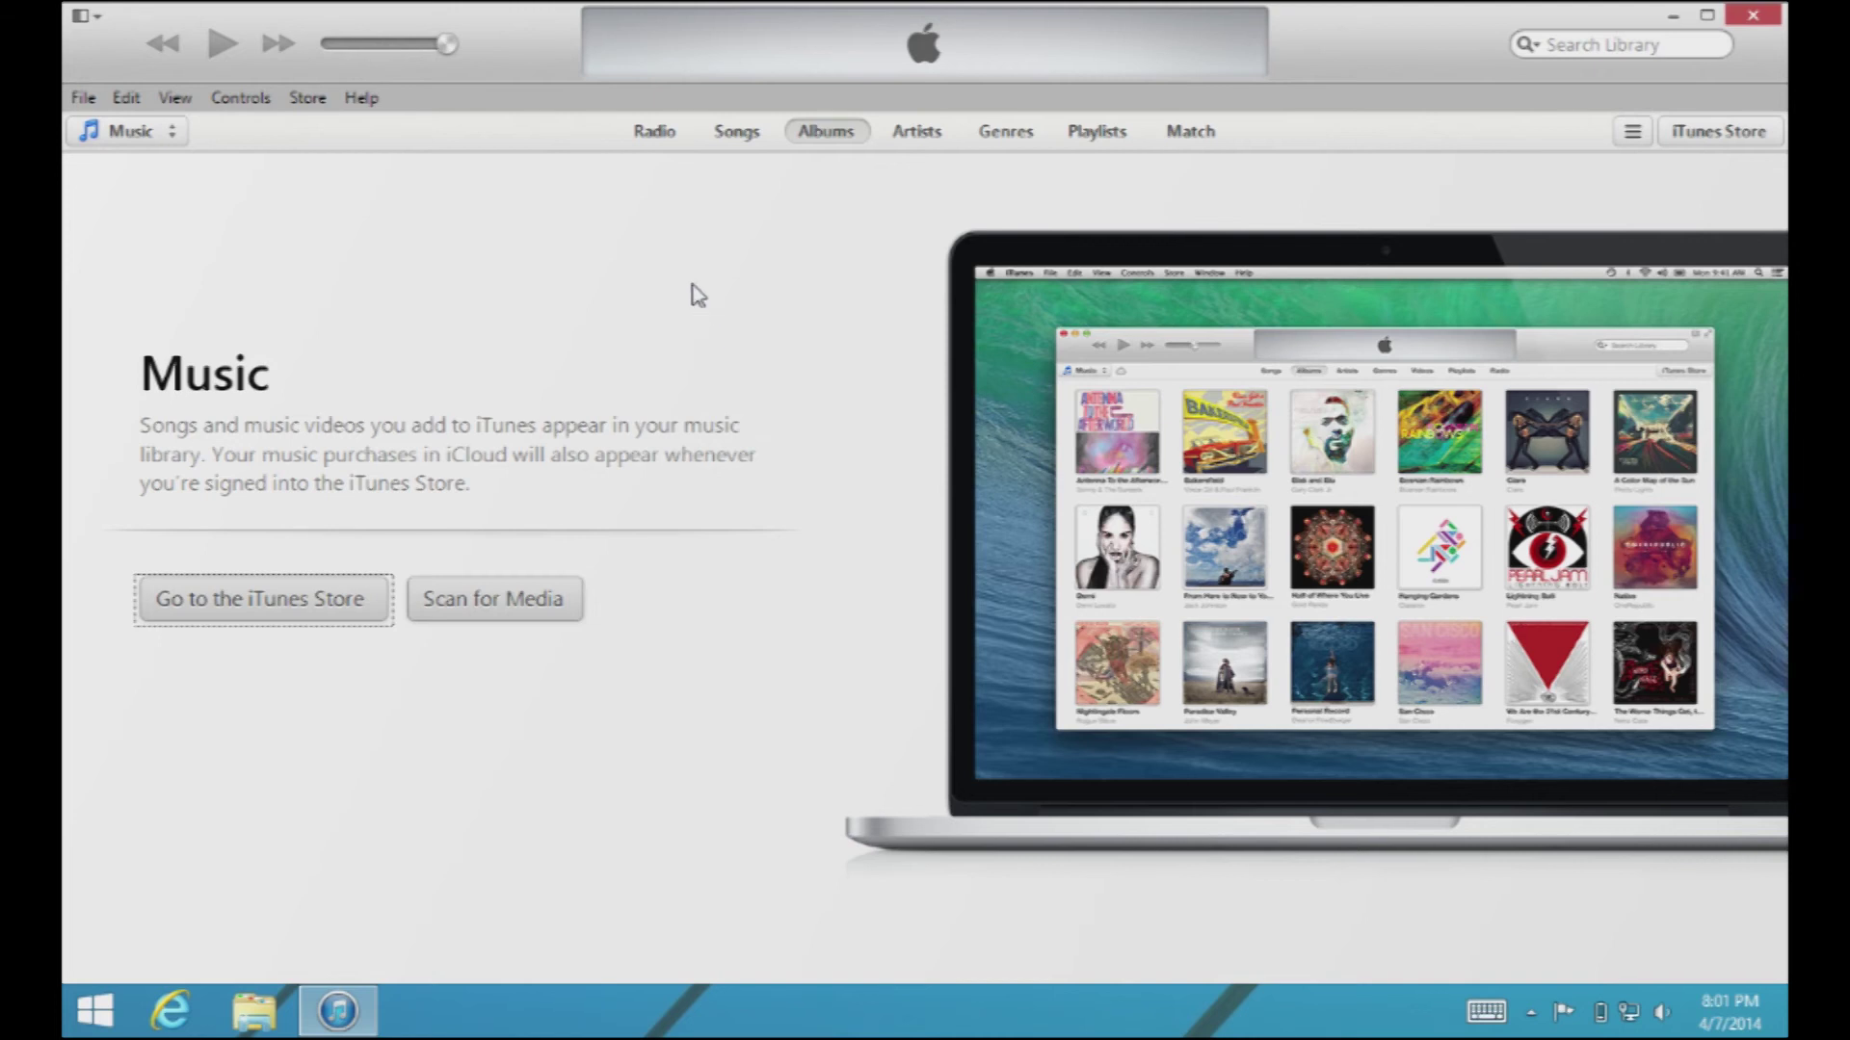
# Choose Create Apple ID from the Store menu to reach the Welcome to the iTunes Store page.
pyautogui.click(308, 100)
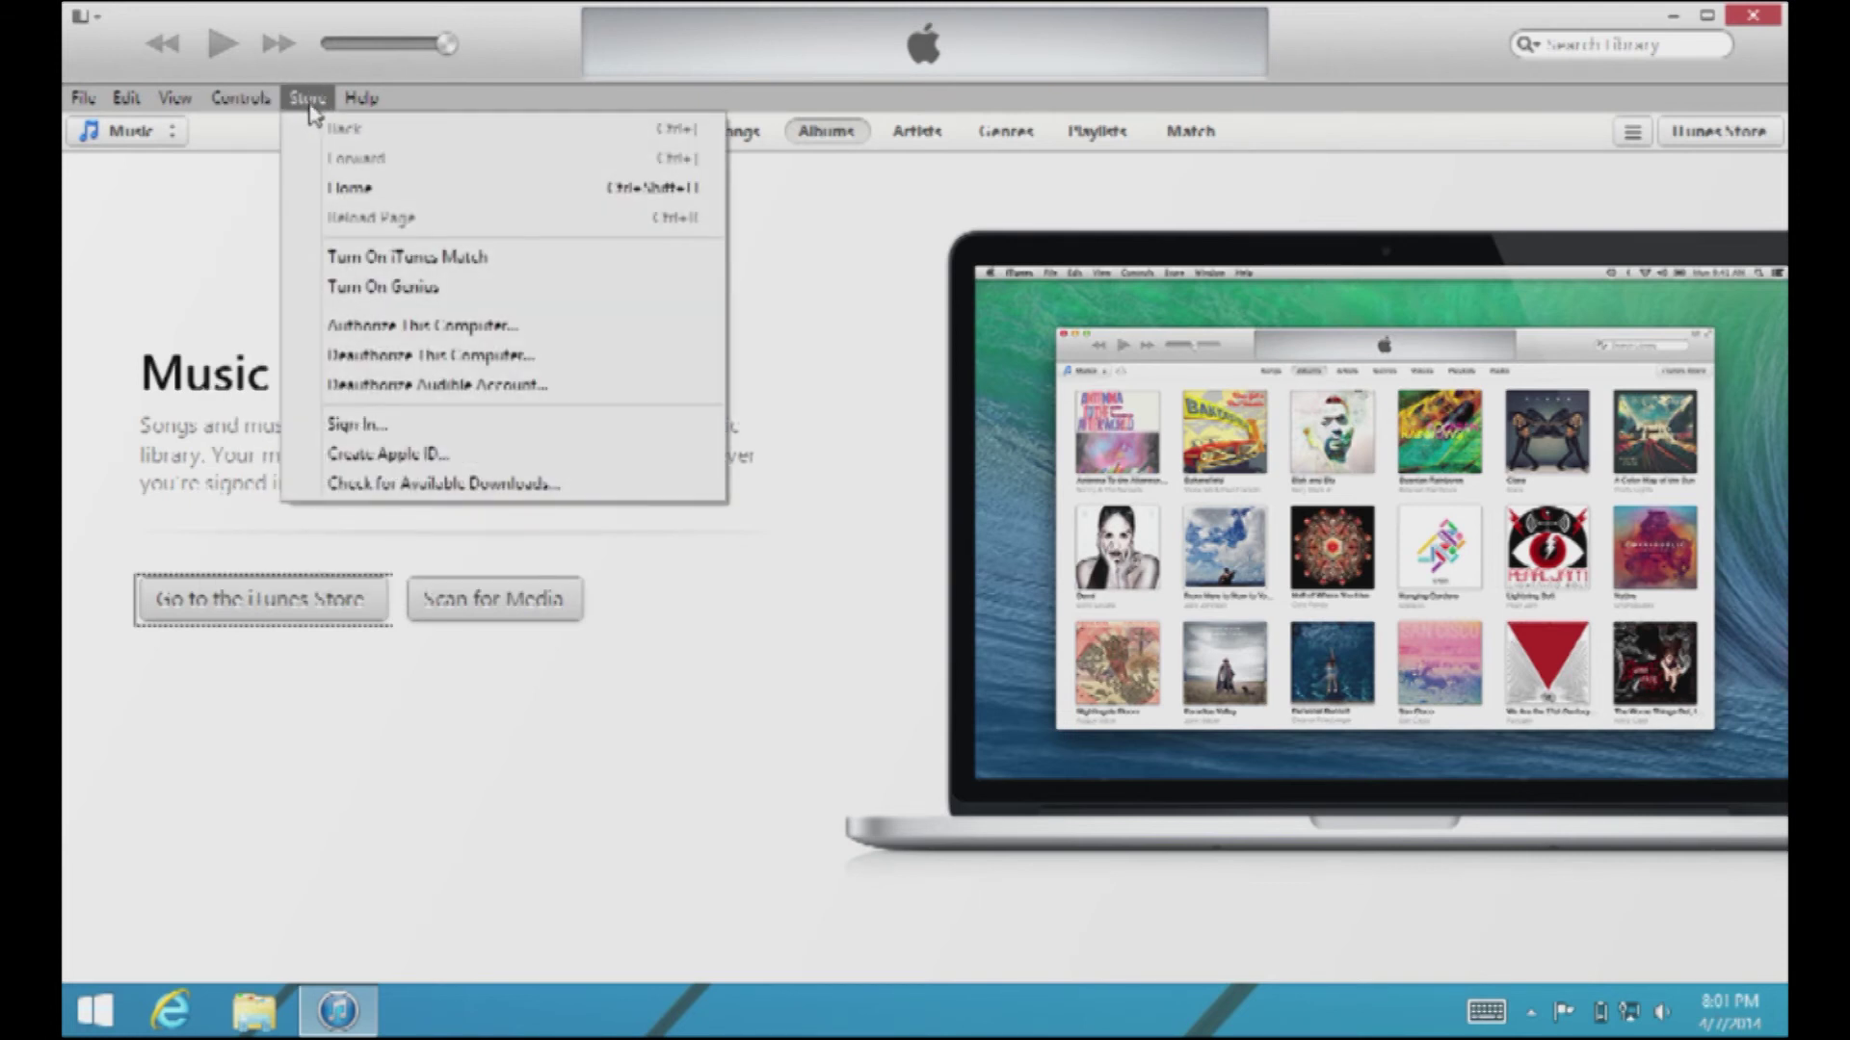
pyautogui.click(104, 31)
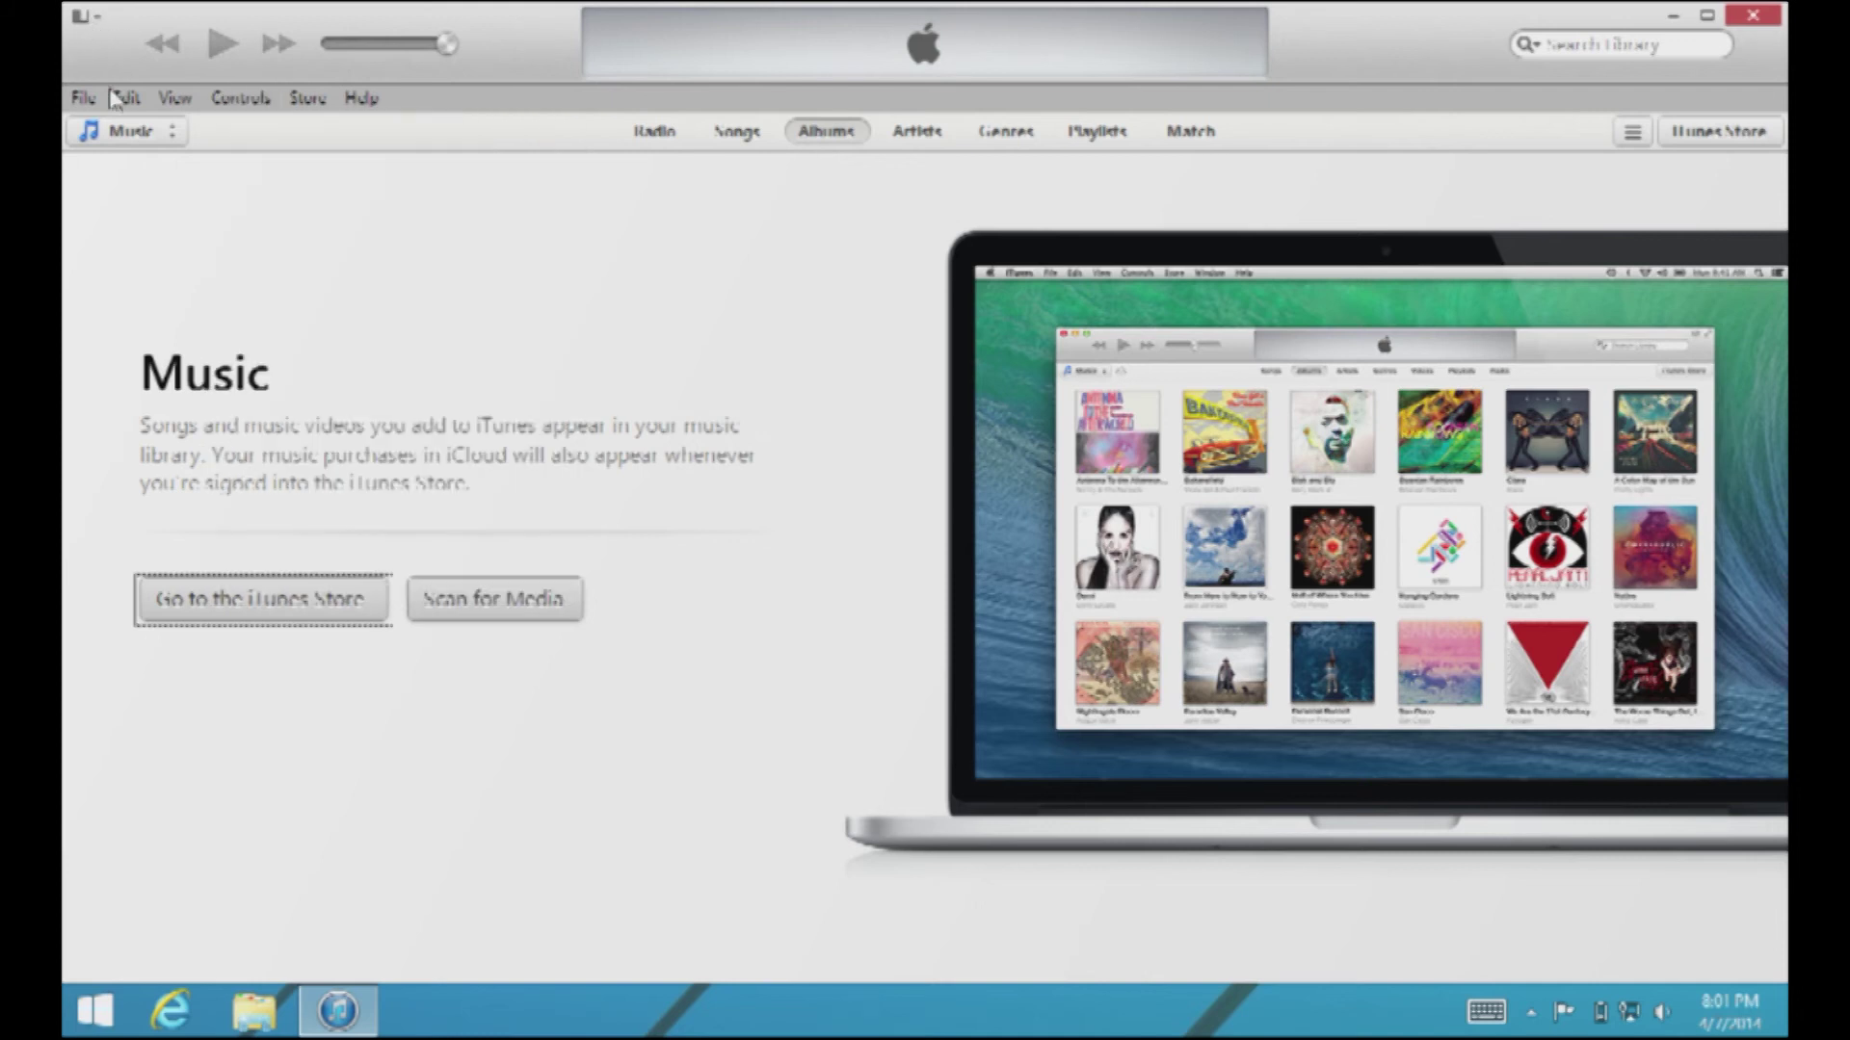
pyautogui.click(81, 20)
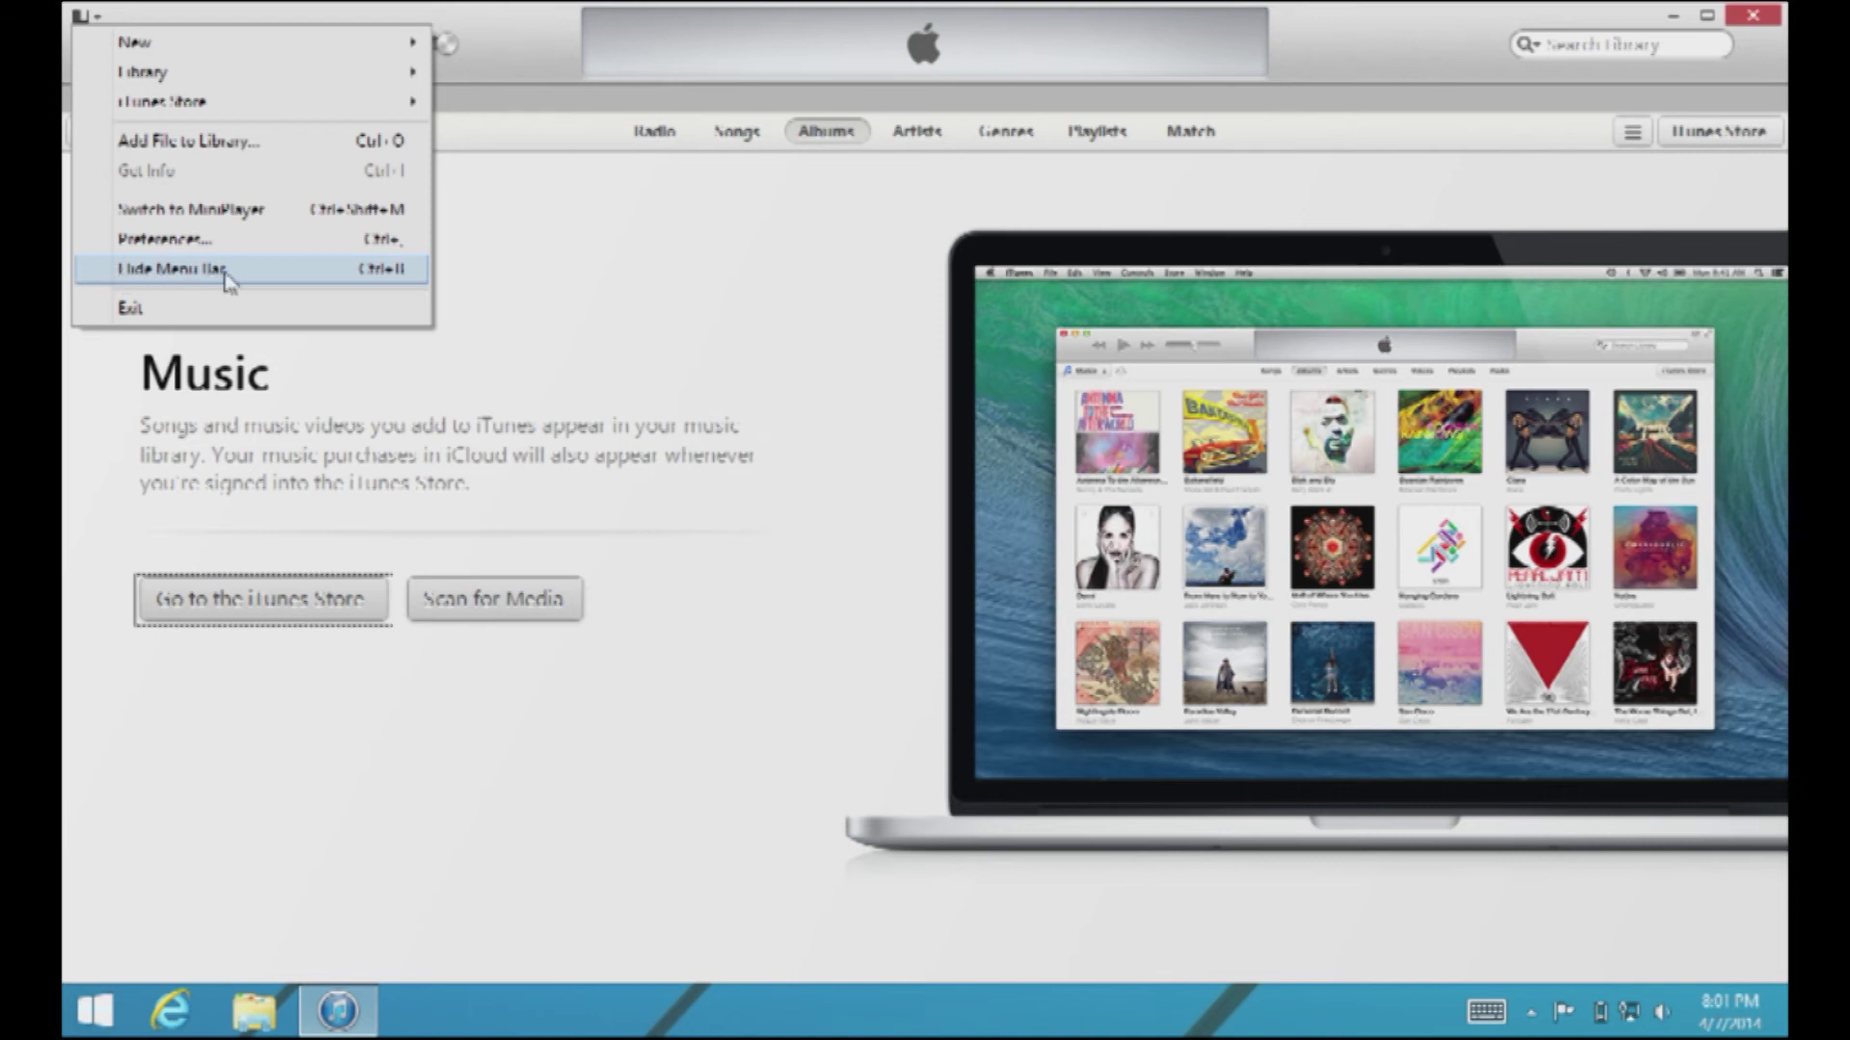
pyautogui.press('Return')
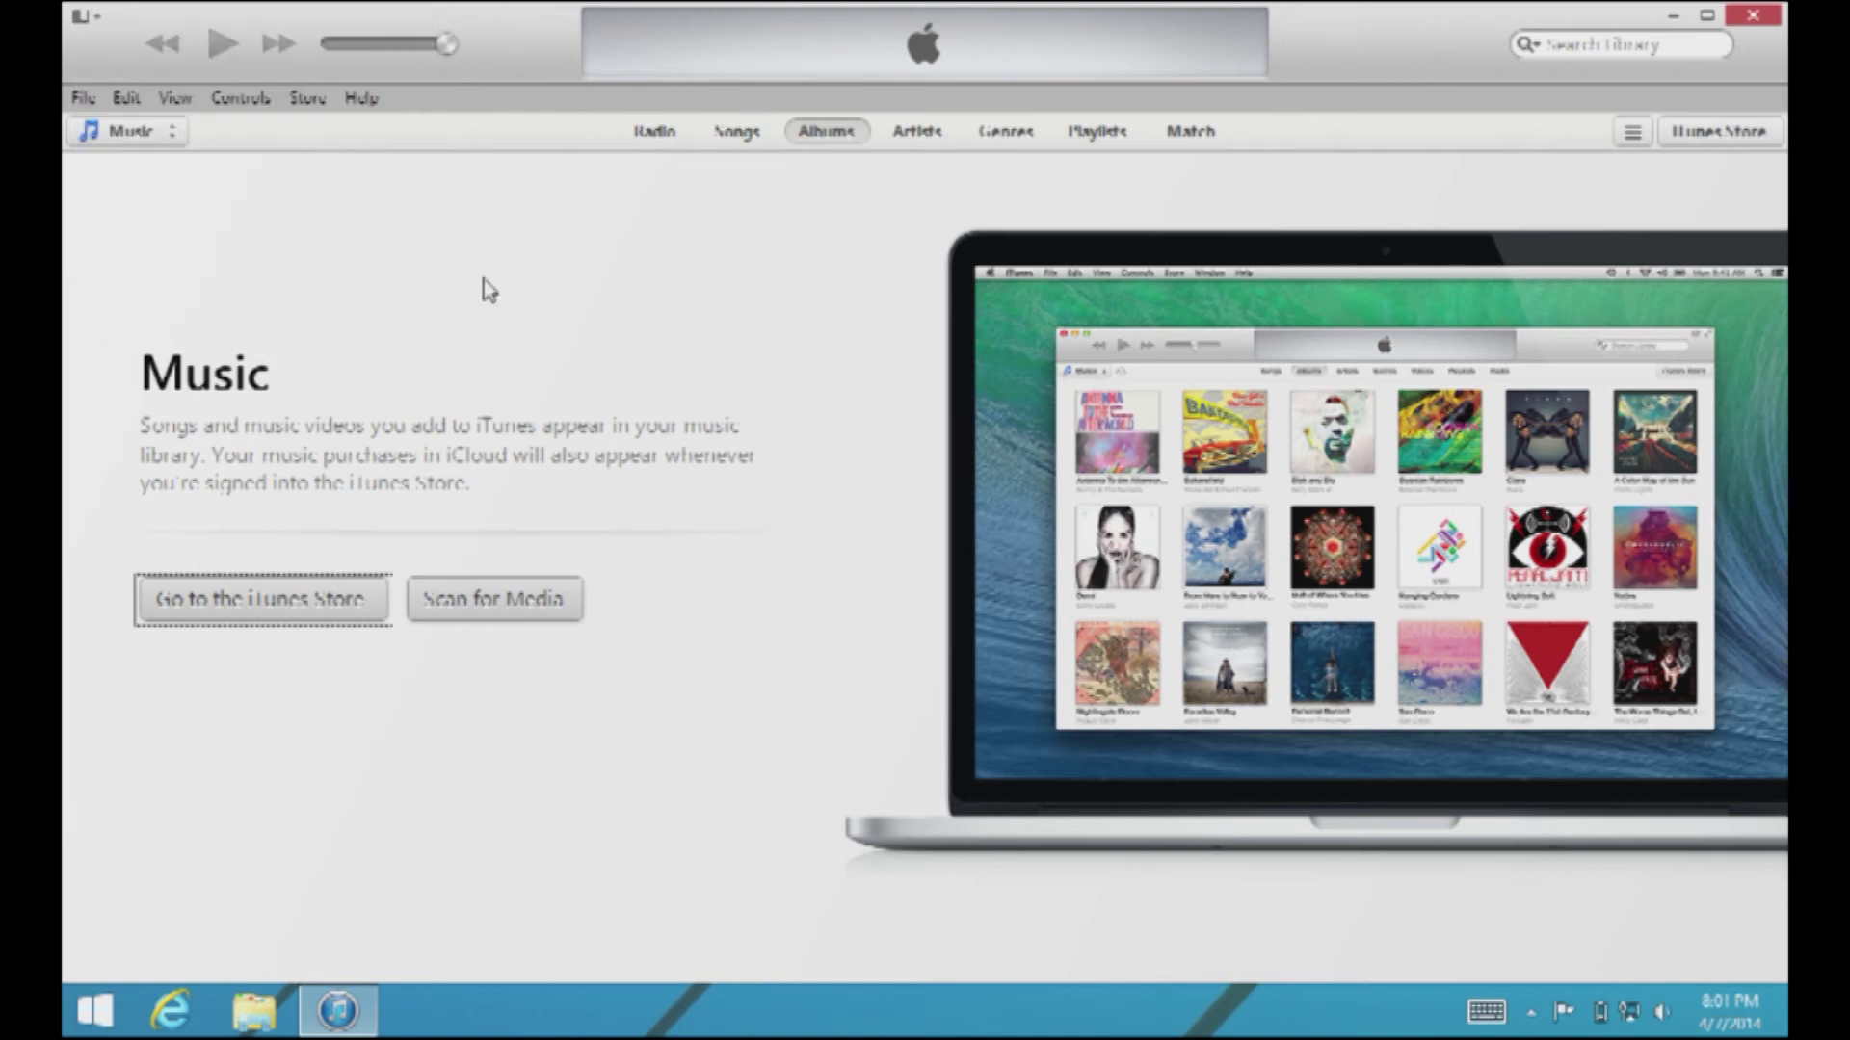
pyautogui.click(313, 104)
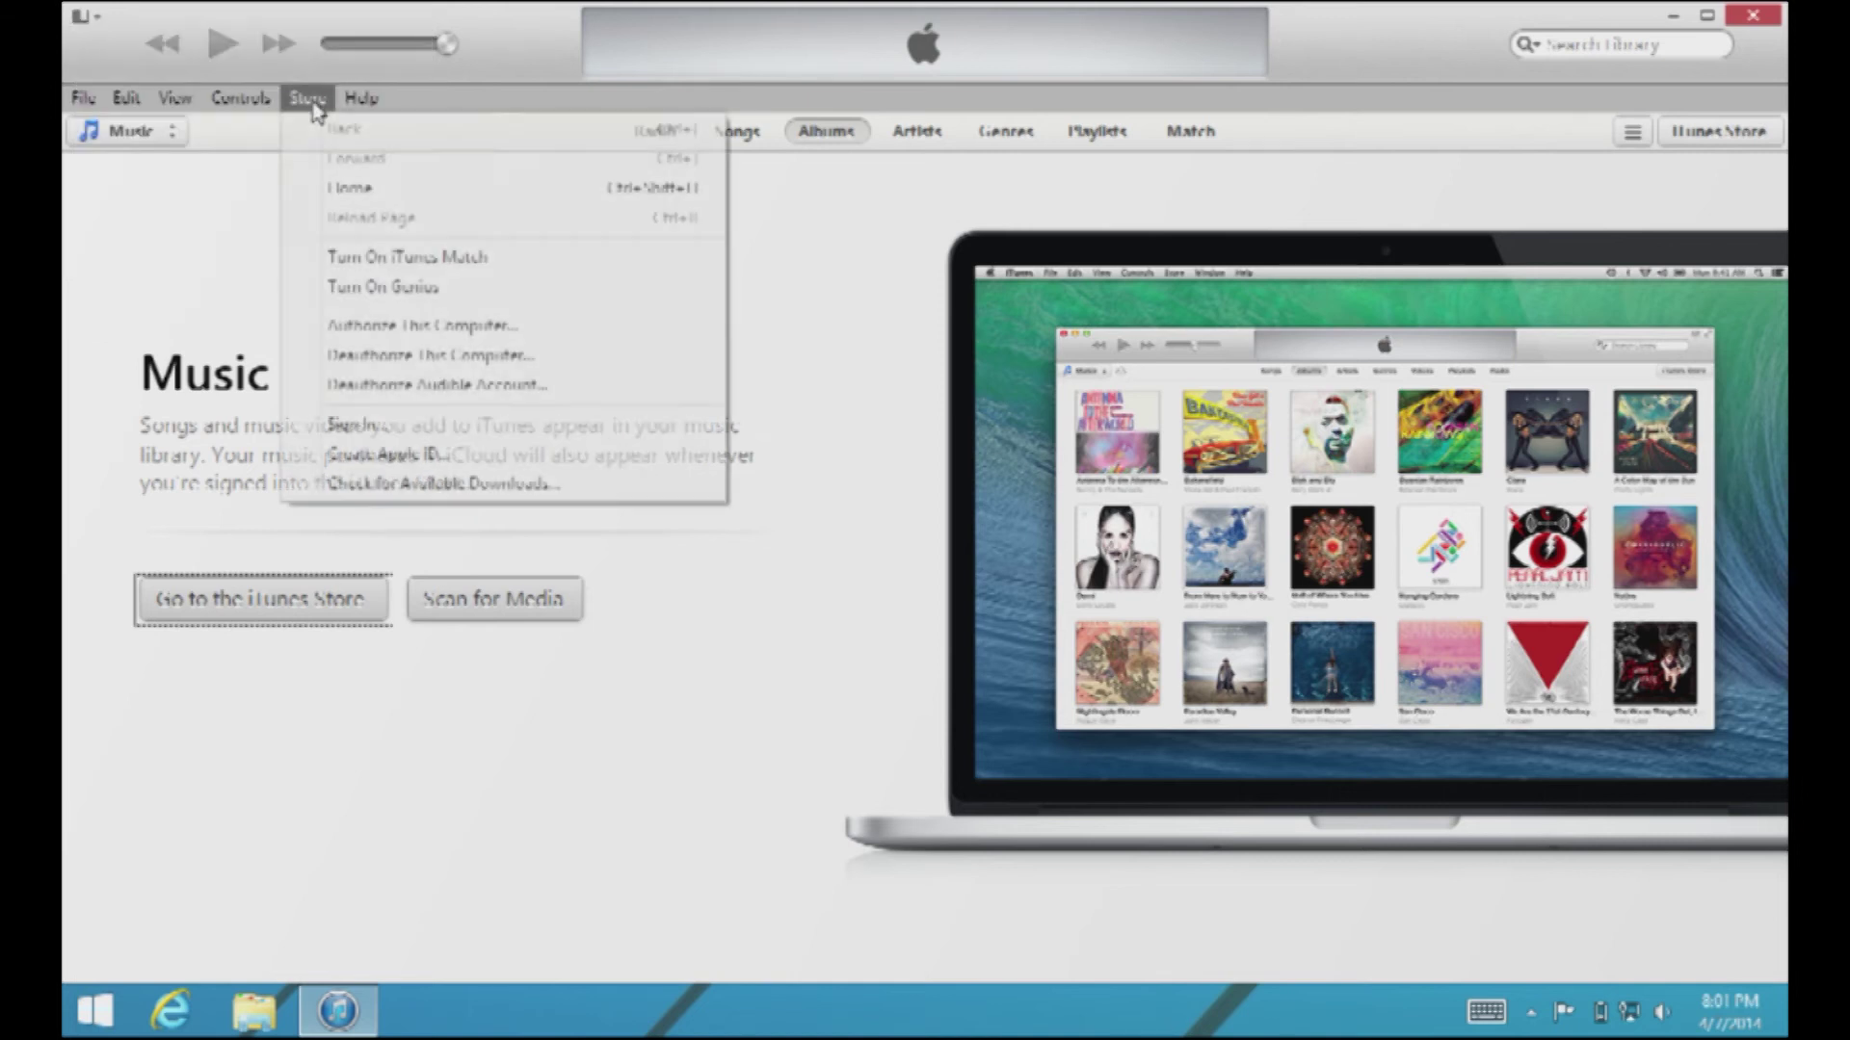
pyautogui.click(436, 456)
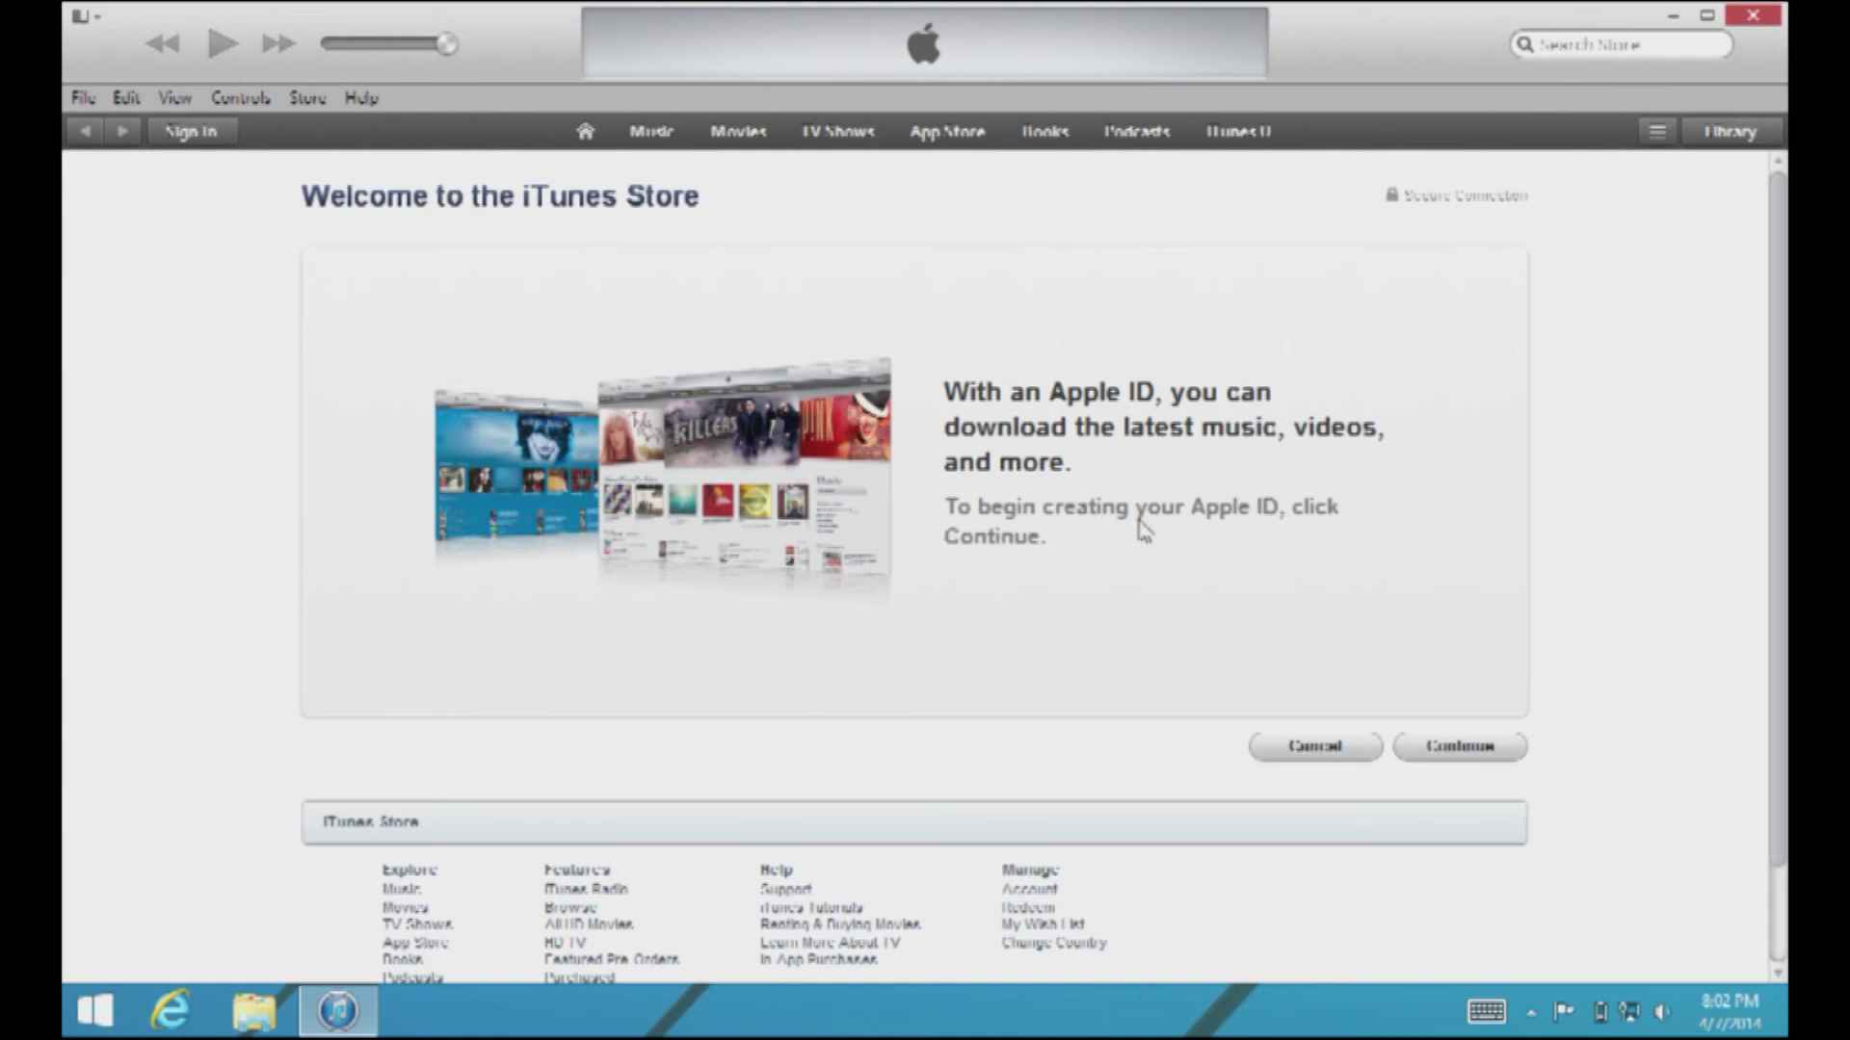
# Continue past the welcome page to the Terms and Conditions and Privacy Policy page.
pyautogui.click(1474, 753)
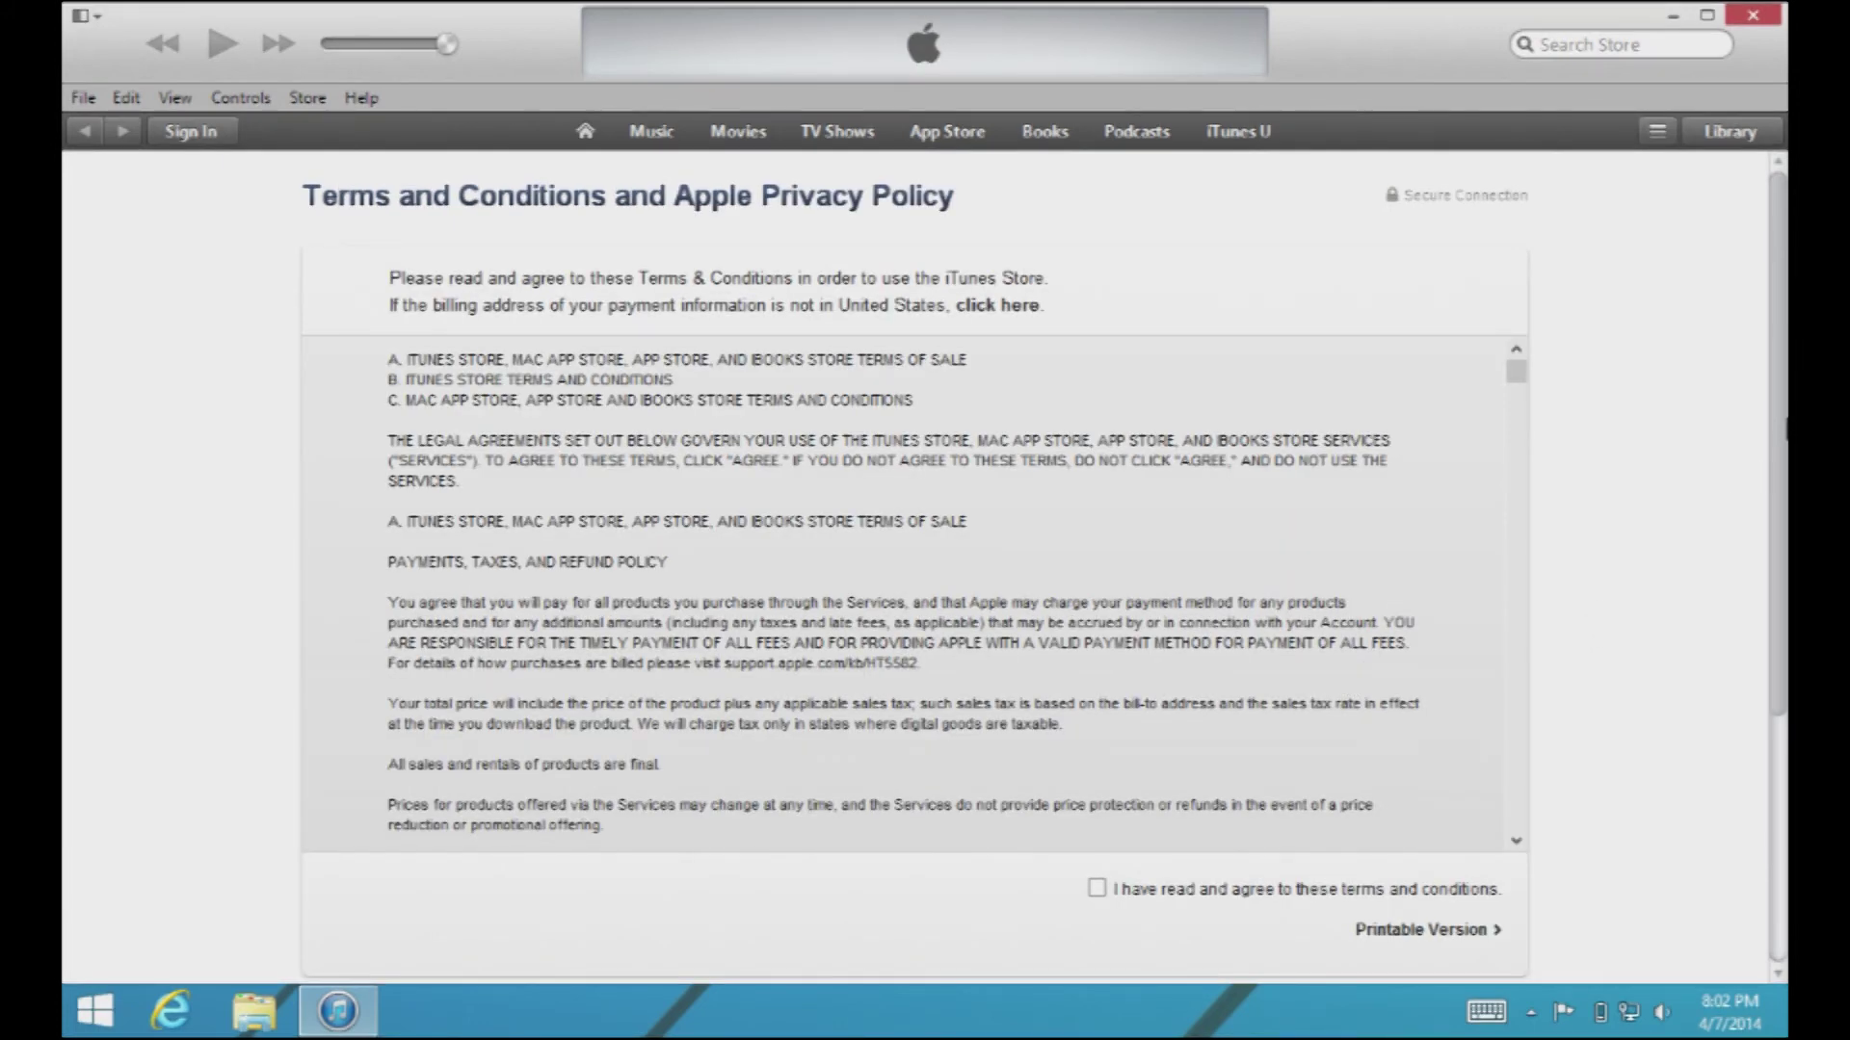
# Scroll through the terms and tick 'I have read and agree to these terms and conditions'.
pyautogui.scroll(-2, 1779, 476)
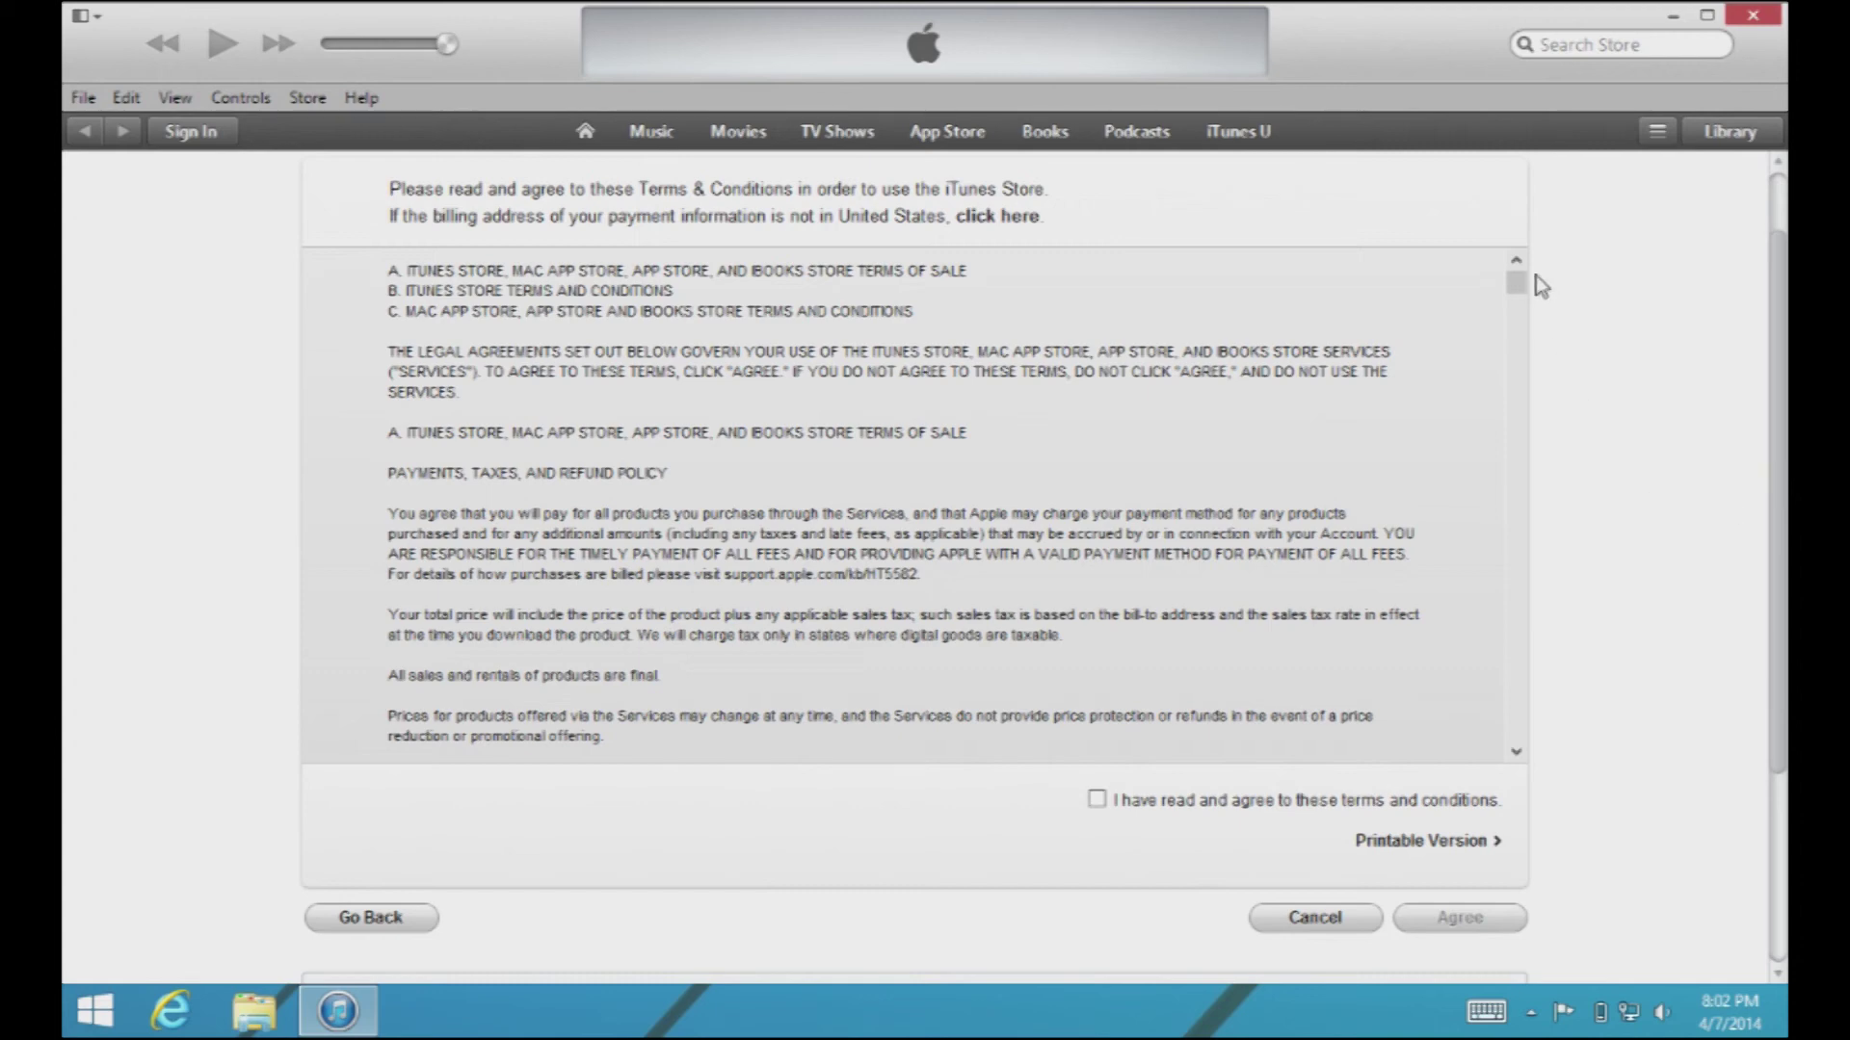
pyautogui.moveTo(1516, 280); pyautogui.dragTo(1524, 240)
pyautogui.click(1097, 802)
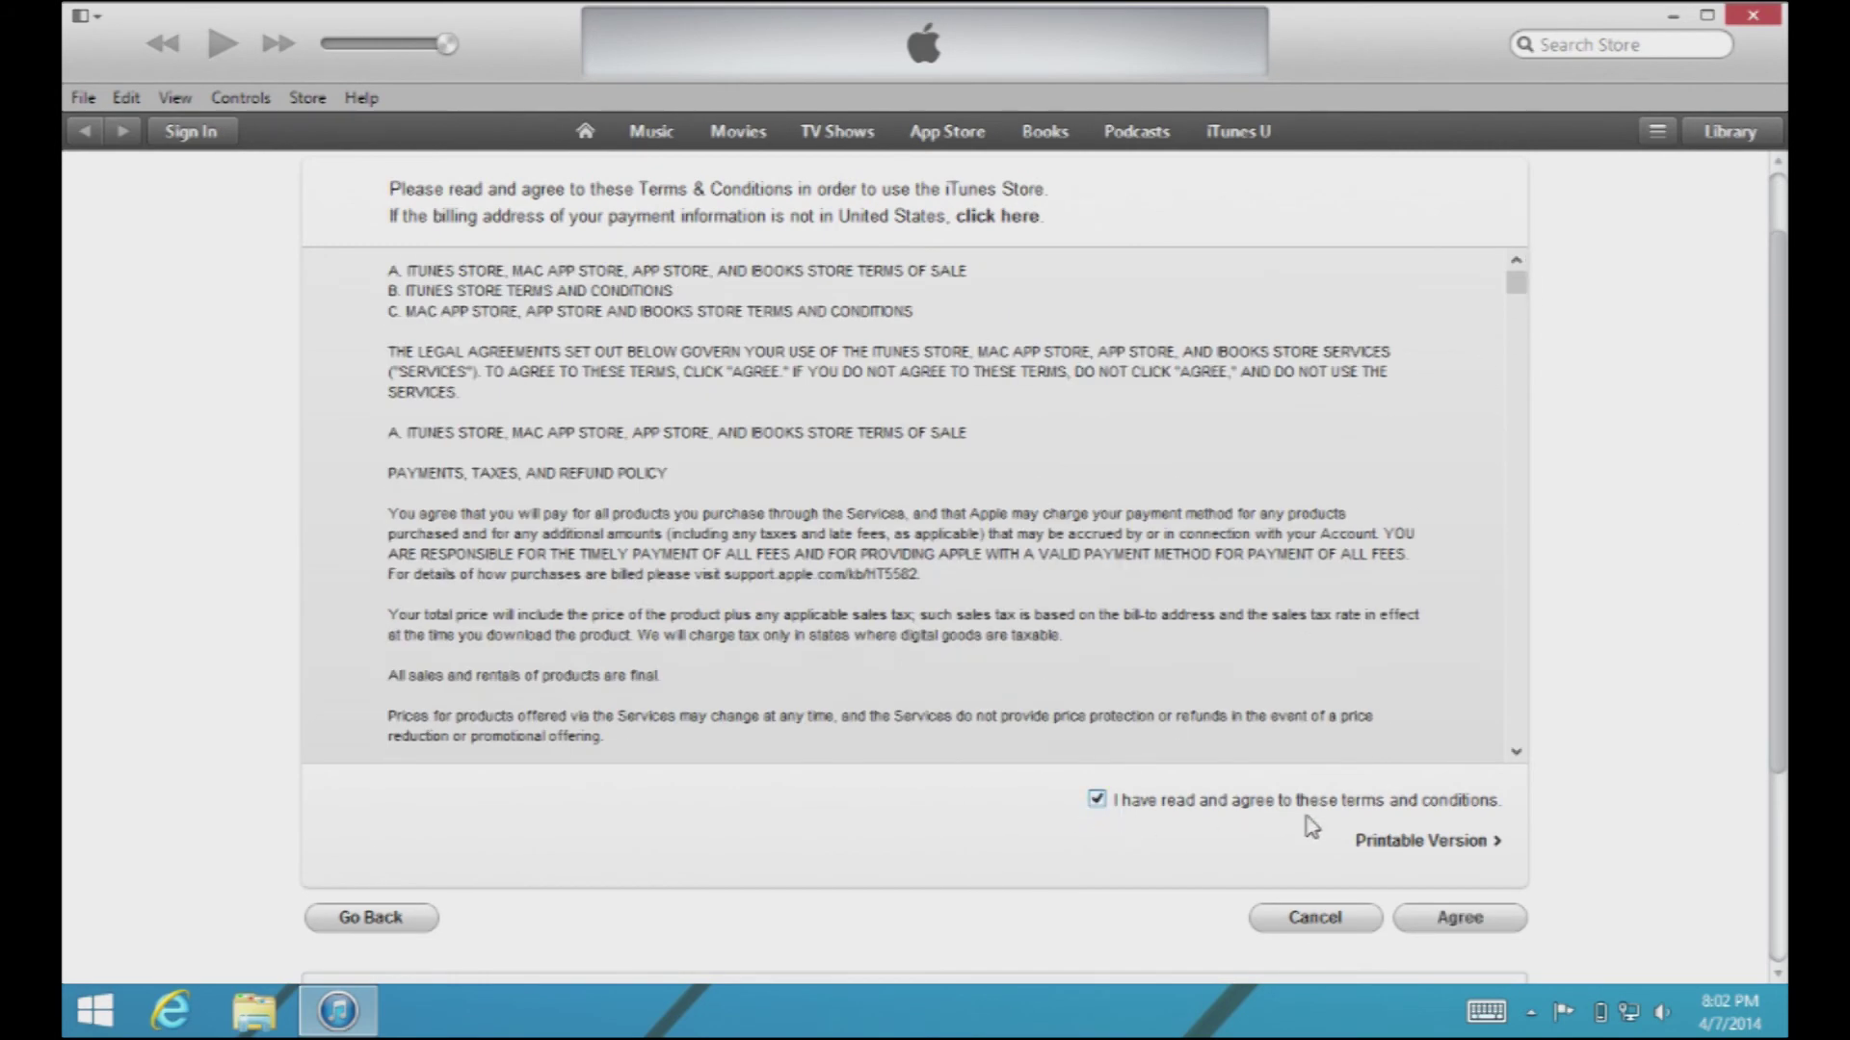